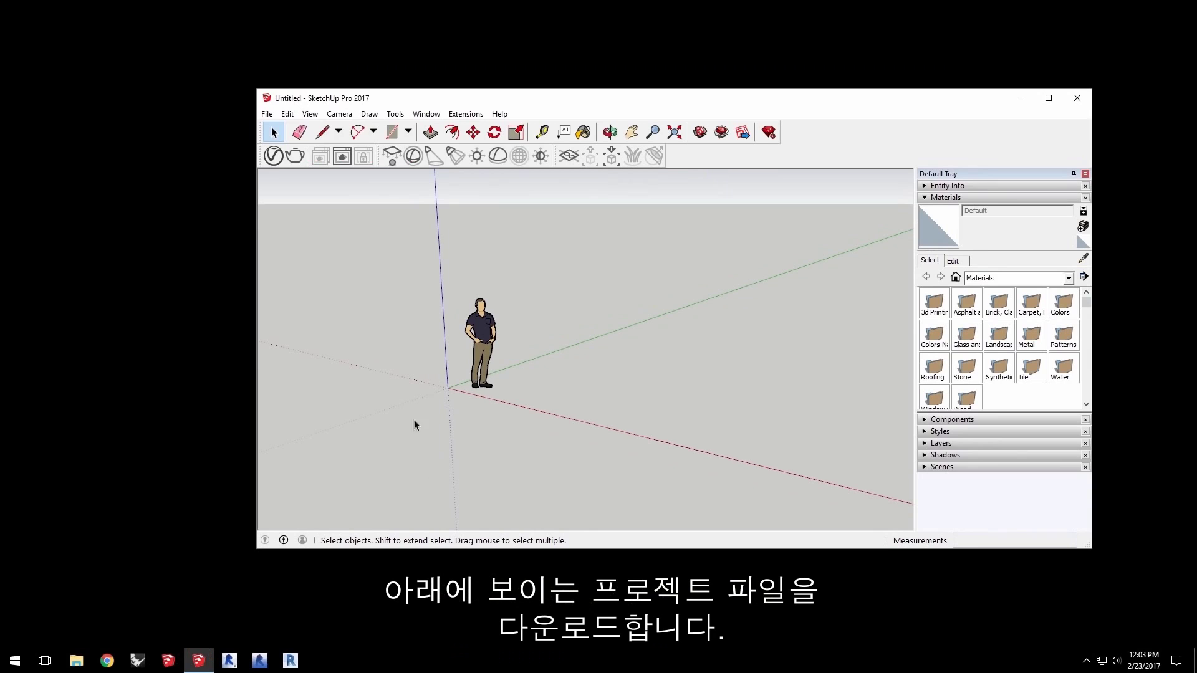
# Step: Open SU_quickstart_01_Doomo_Modny_II.skp and dismiss the file version warning
pyautogui.click(266, 114)
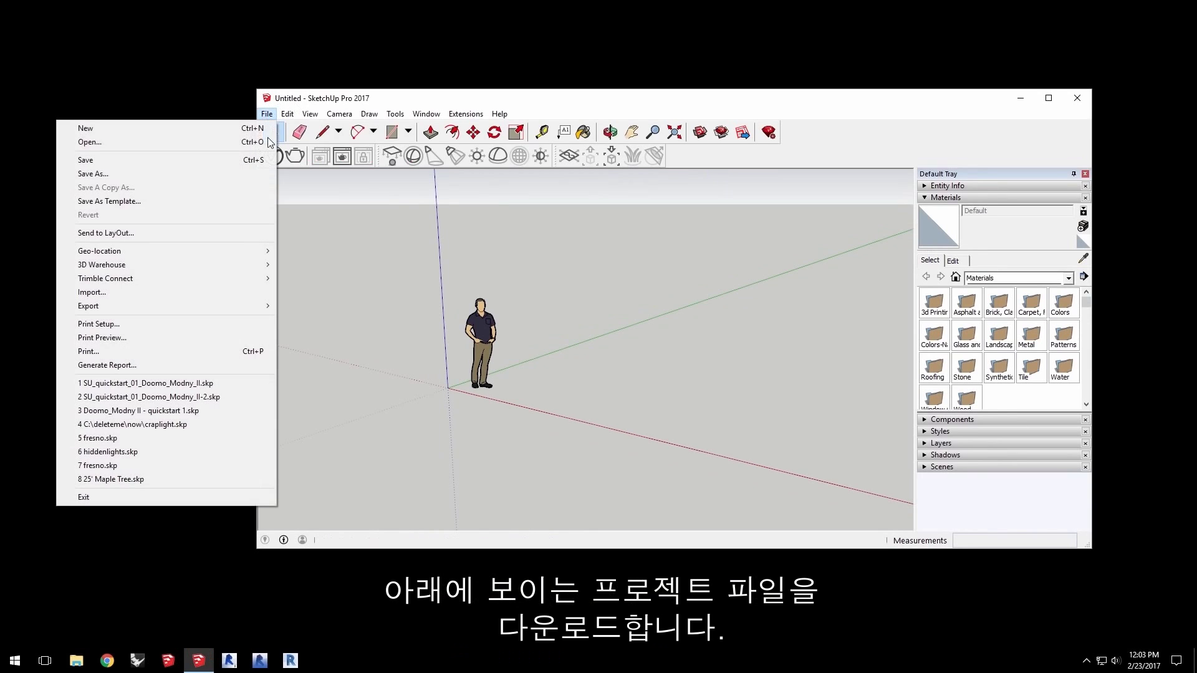
pyautogui.click(98, 142)
pyautogui.click(628, 265)
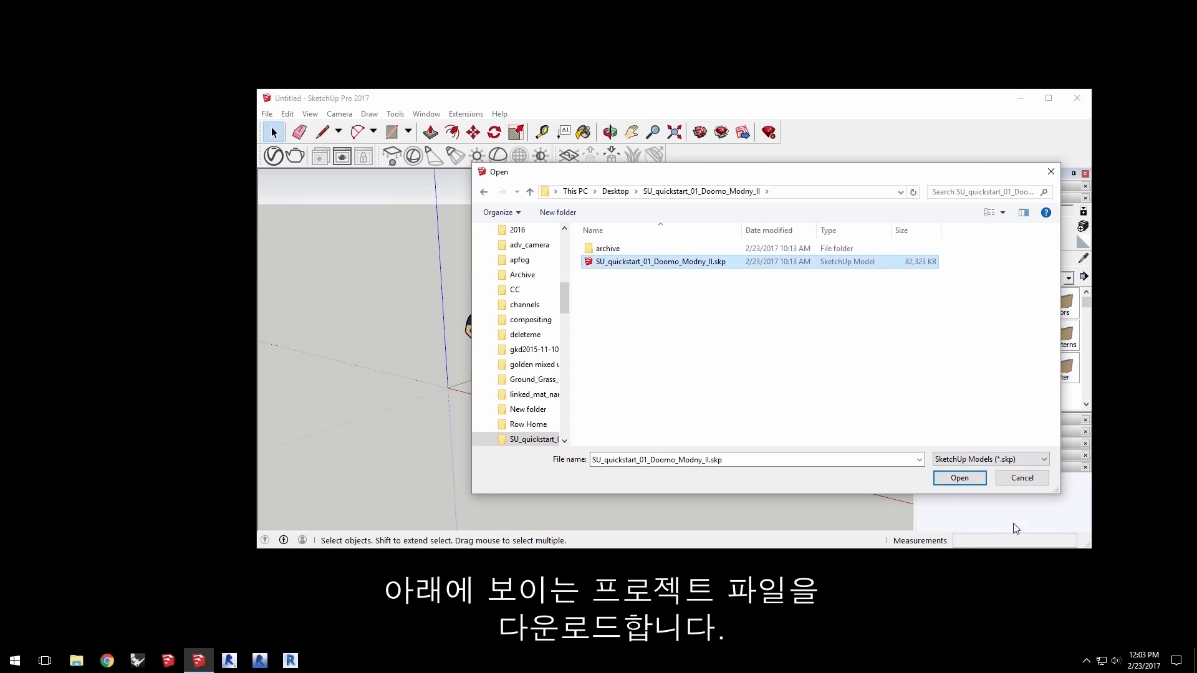
pyautogui.click(960, 478)
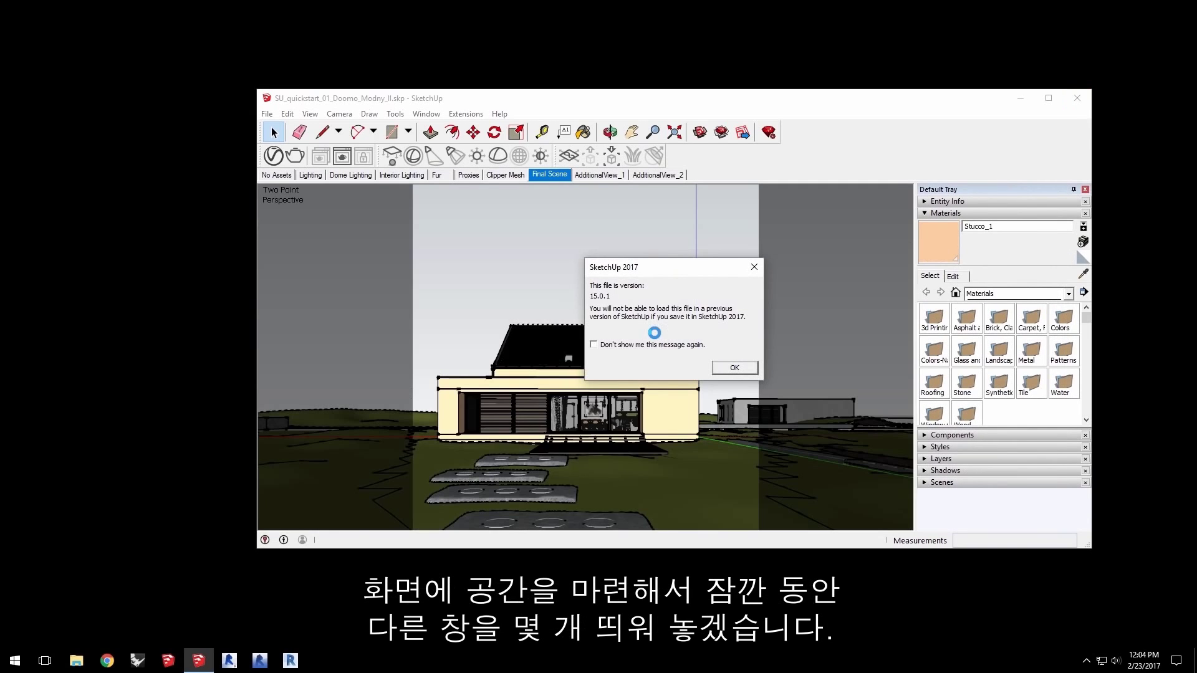
pyautogui.click(732, 369)
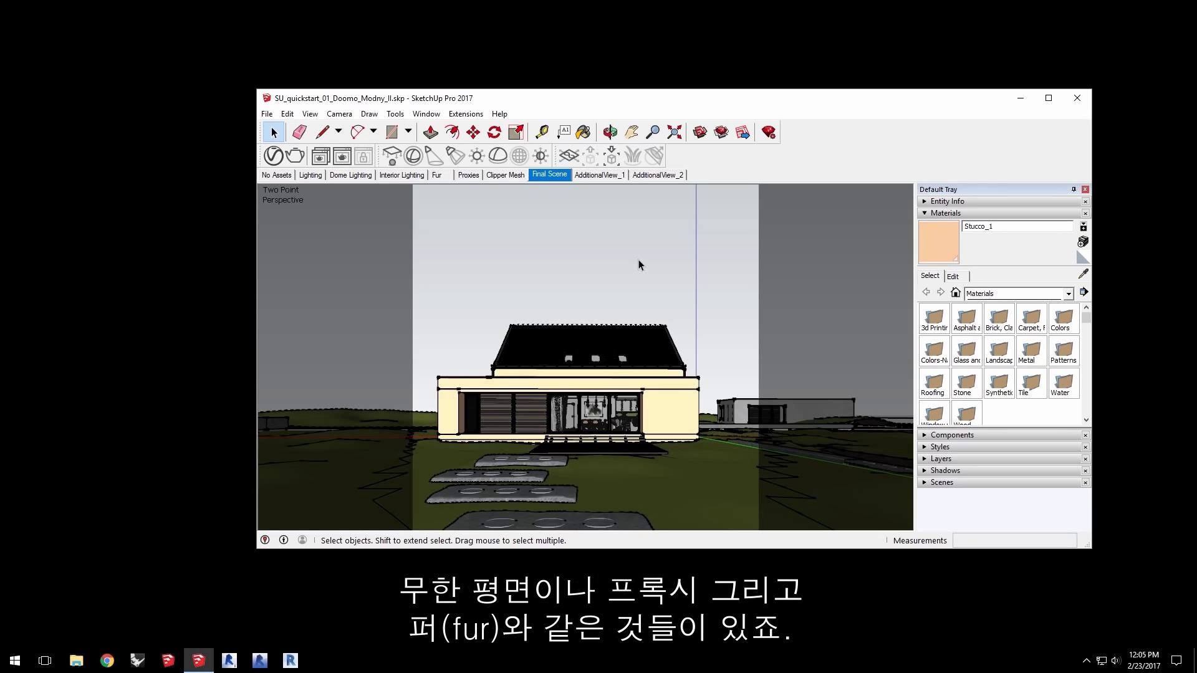
# Step: Open the V-Ray Asset Editor beside the SketchUp window and lighten Gray_3's diffuse colour
pyautogui.click(273, 159)
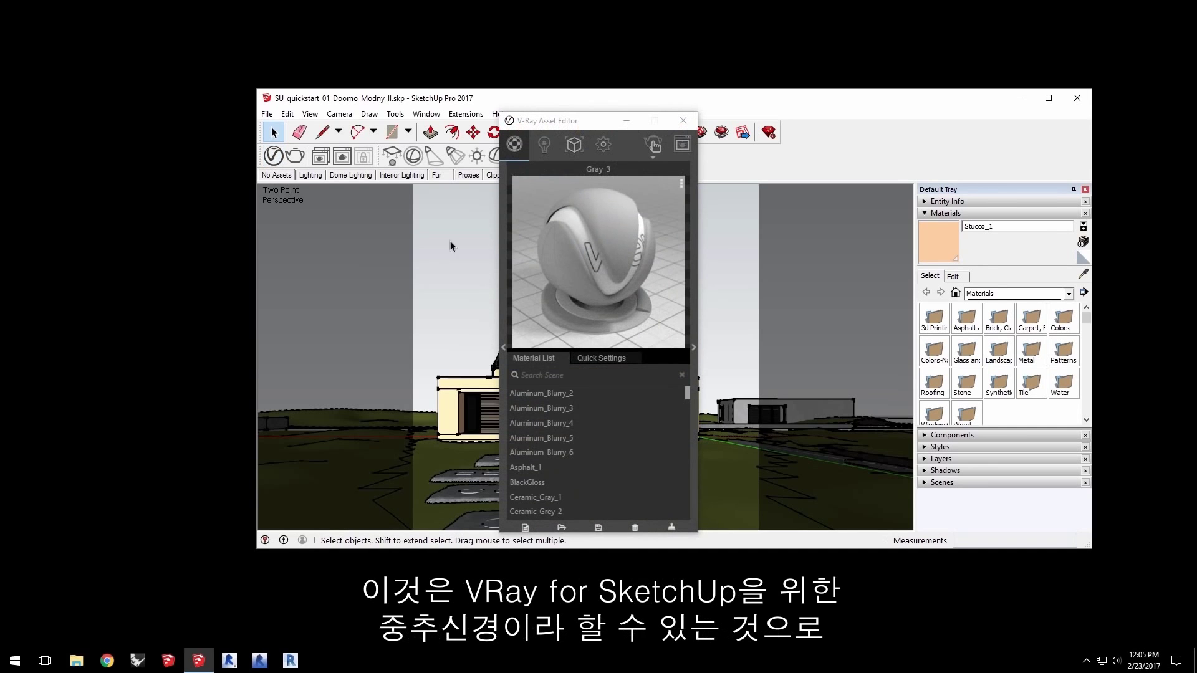
pyautogui.press('super+Right')
pyautogui.moveTo(465, 74); pyautogui.dragTo(406, 75)
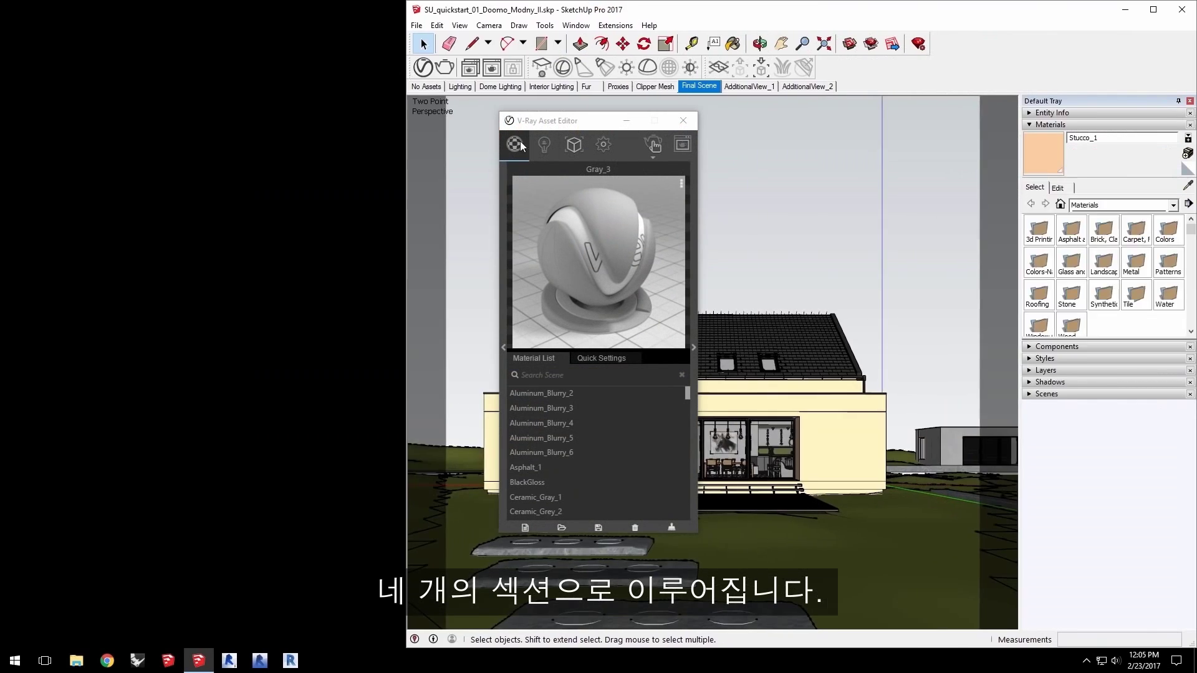
pyautogui.moveTo(601, 125); pyautogui.dragTo(574, 161)
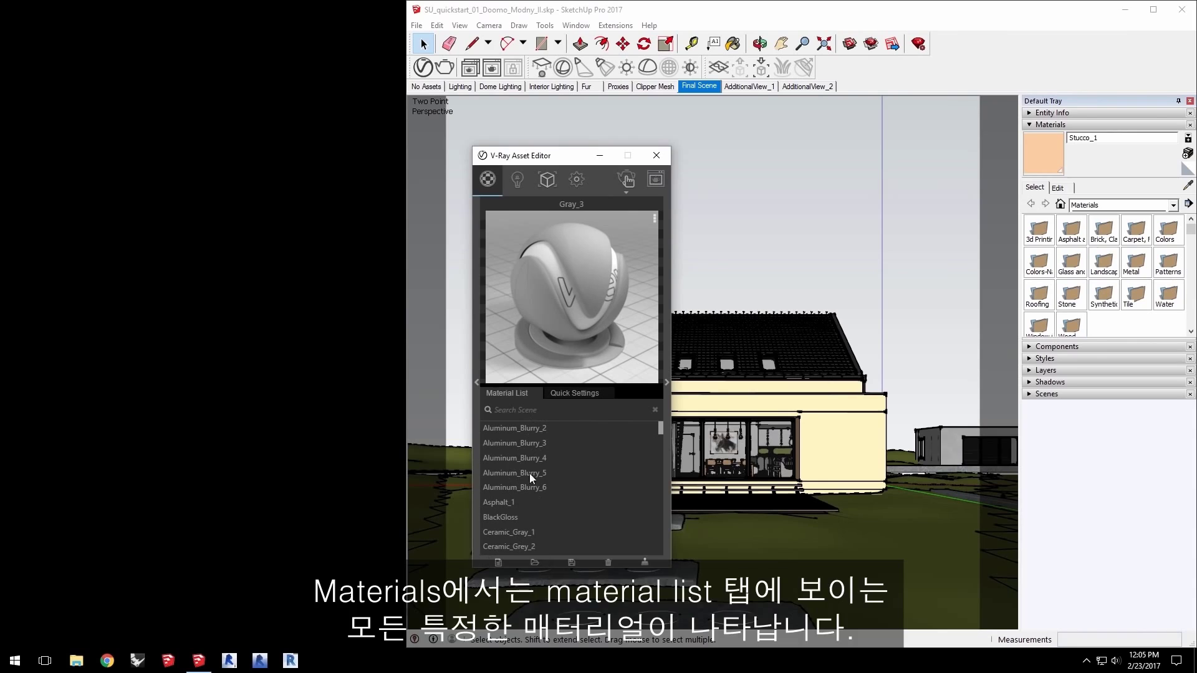
pyautogui.click(568, 393)
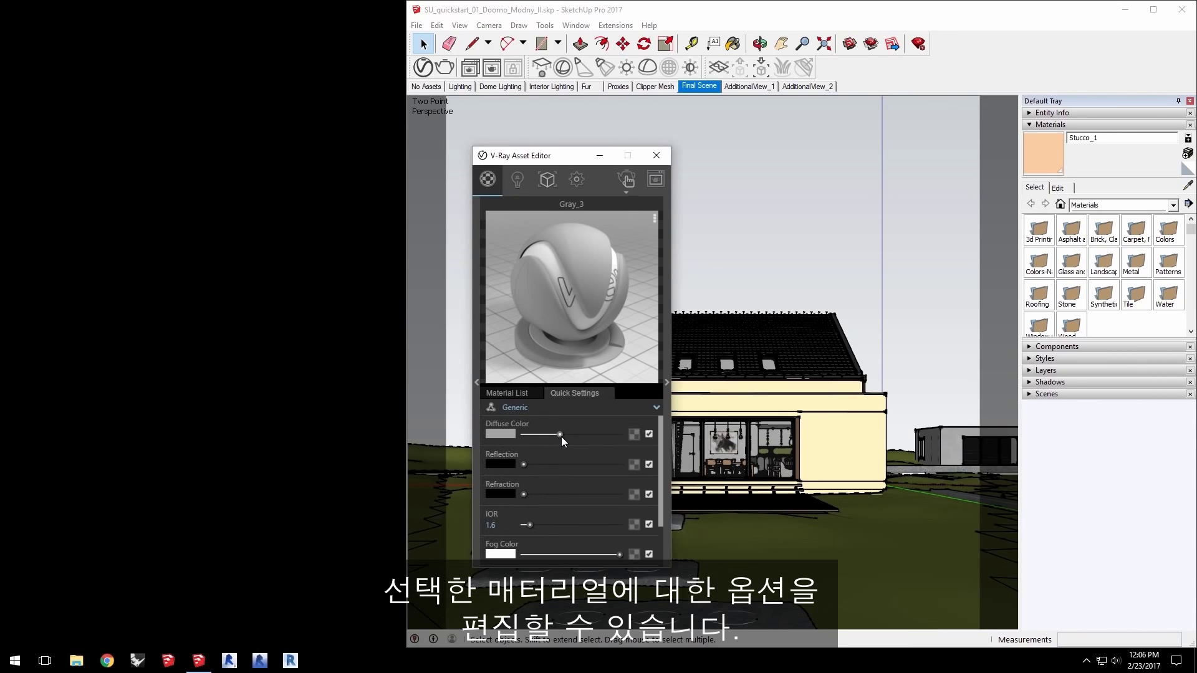
pyautogui.moveTo(562, 437)
pyautogui.mouseDown()
pyautogui.moveTo(593, 433)
pyautogui.moveTo(534, 434)
pyautogui.moveTo(553, 435)
pyautogui.mouseUp()
# Step: Review the scene's V-Ray lights, geometry and renderer settings
pyautogui.click(517, 182)
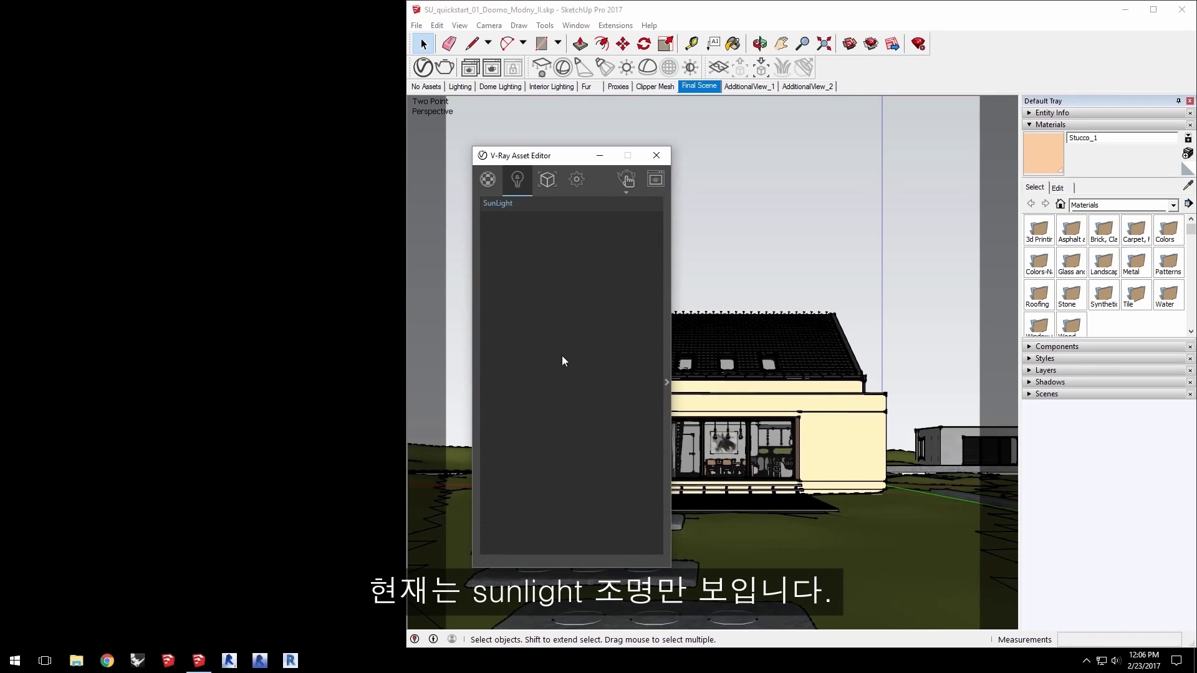
pyautogui.click(547, 181)
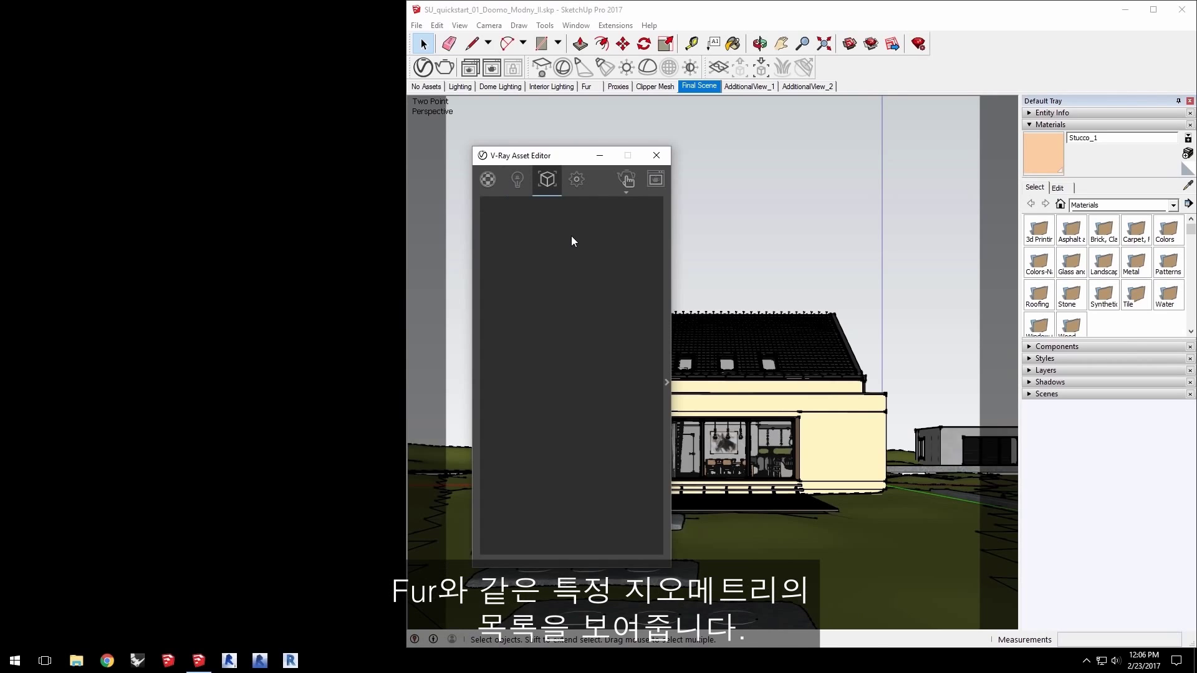
pyautogui.click(576, 179)
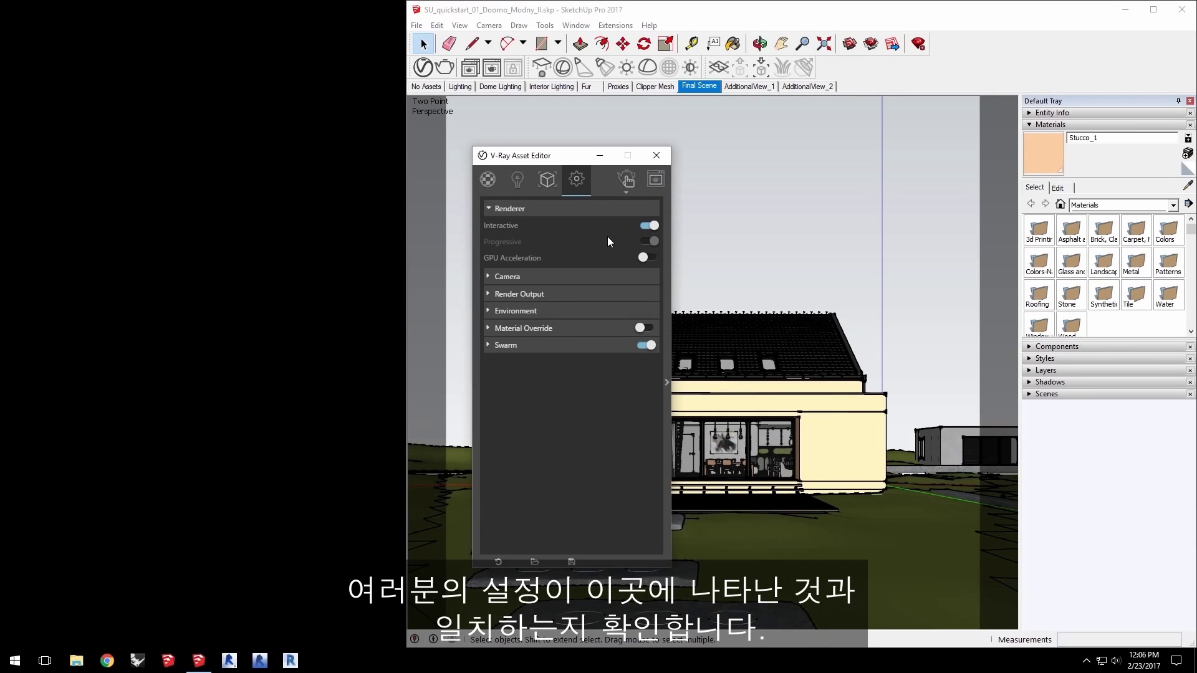
# Step: Start an interactive V-Ray render and arrange the frame buffer and Asset Editor side by side
pyautogui.click(623, 178)
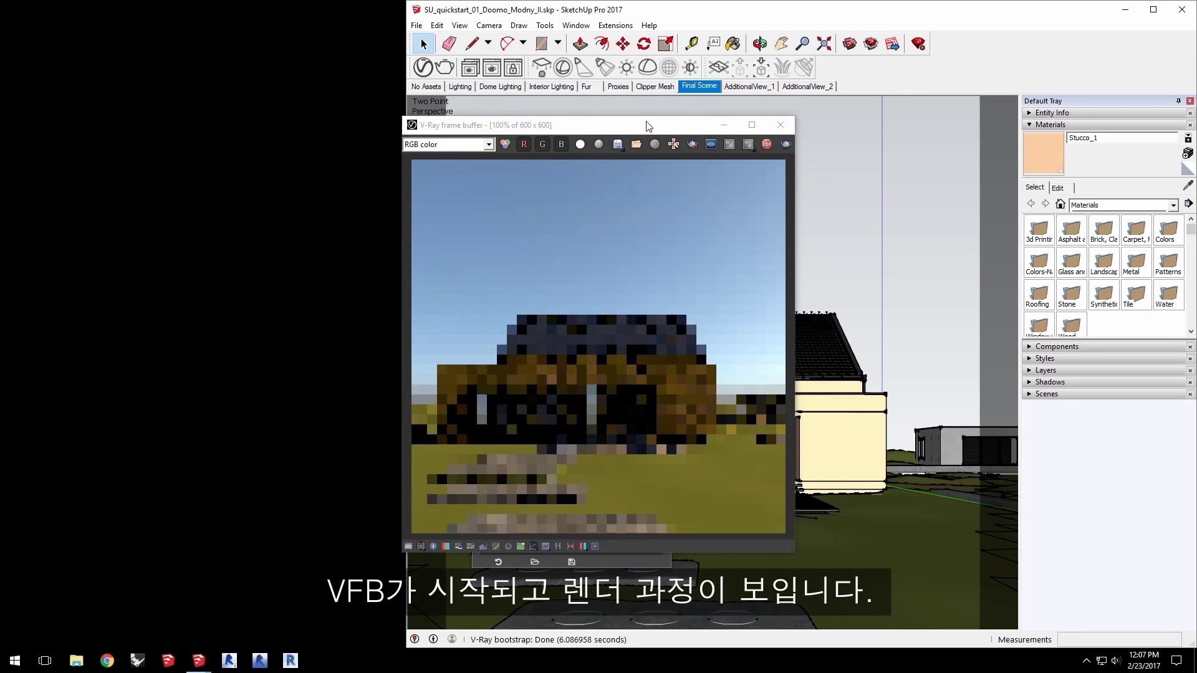
pyautogui.moveTo(636, 129); pyautogui.dragTo(237, 48)
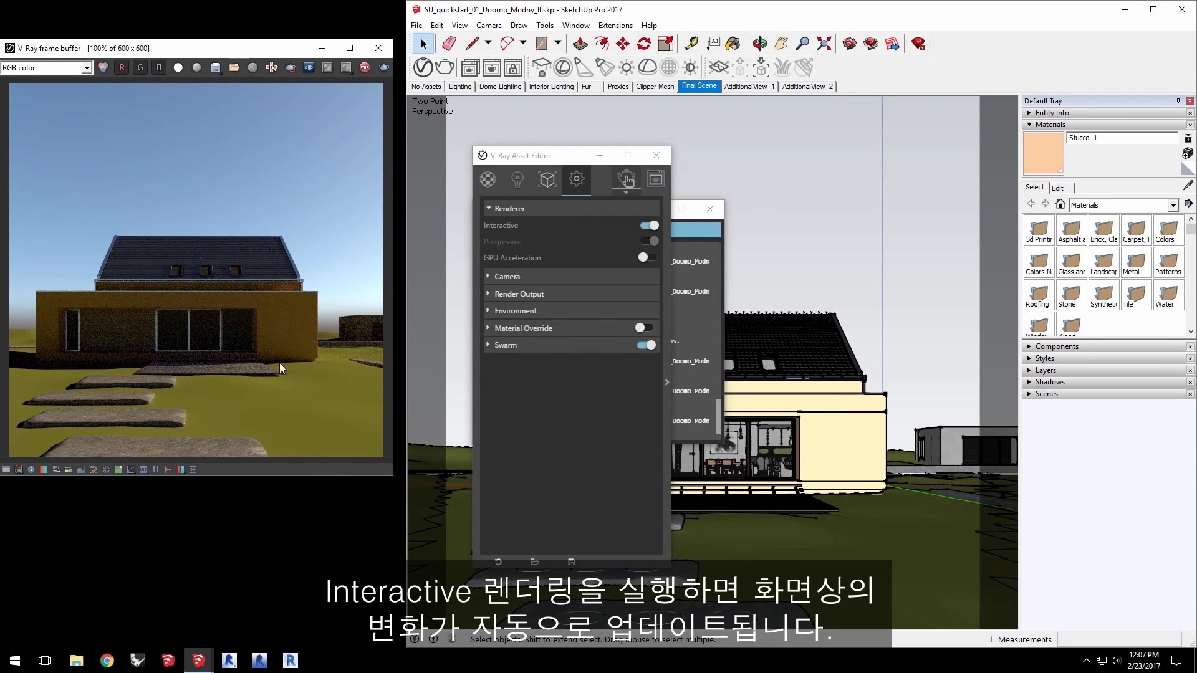
pyautogui.moveTo(568, 154); pyautogui.dragTo(309, 311)
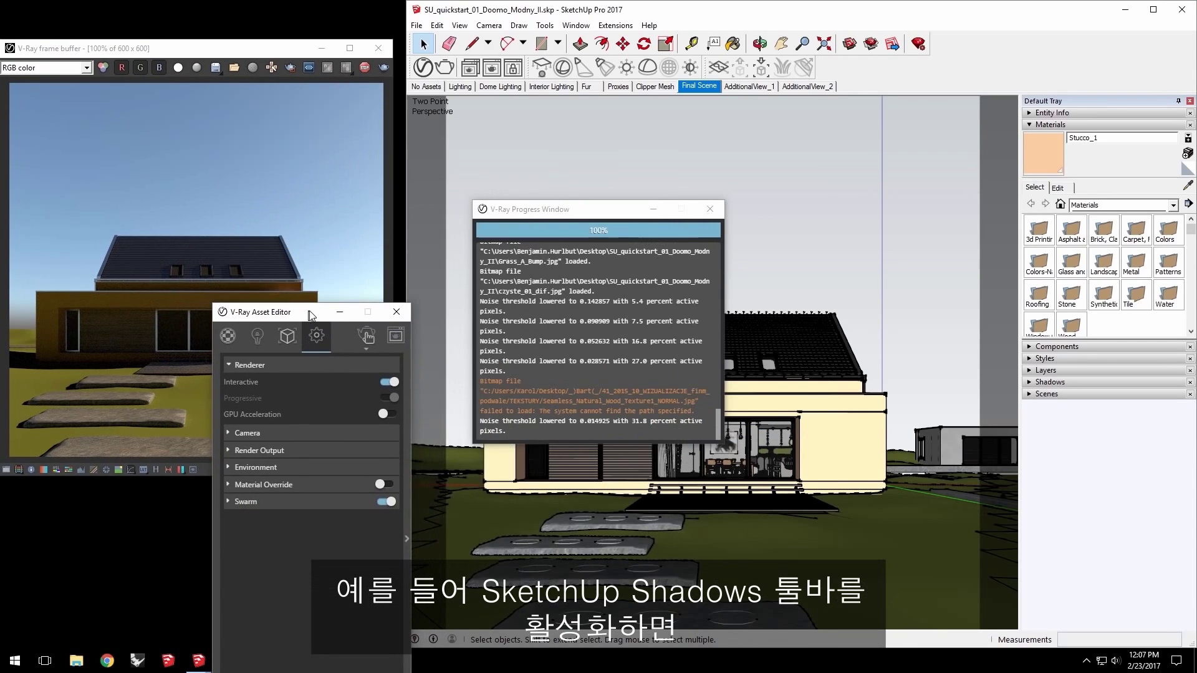
pyautogui.click(654, 210)
# Step: Add the Shadows toolbar and turn on shadows in the model view
pyautogui.rightClick(919, 72)
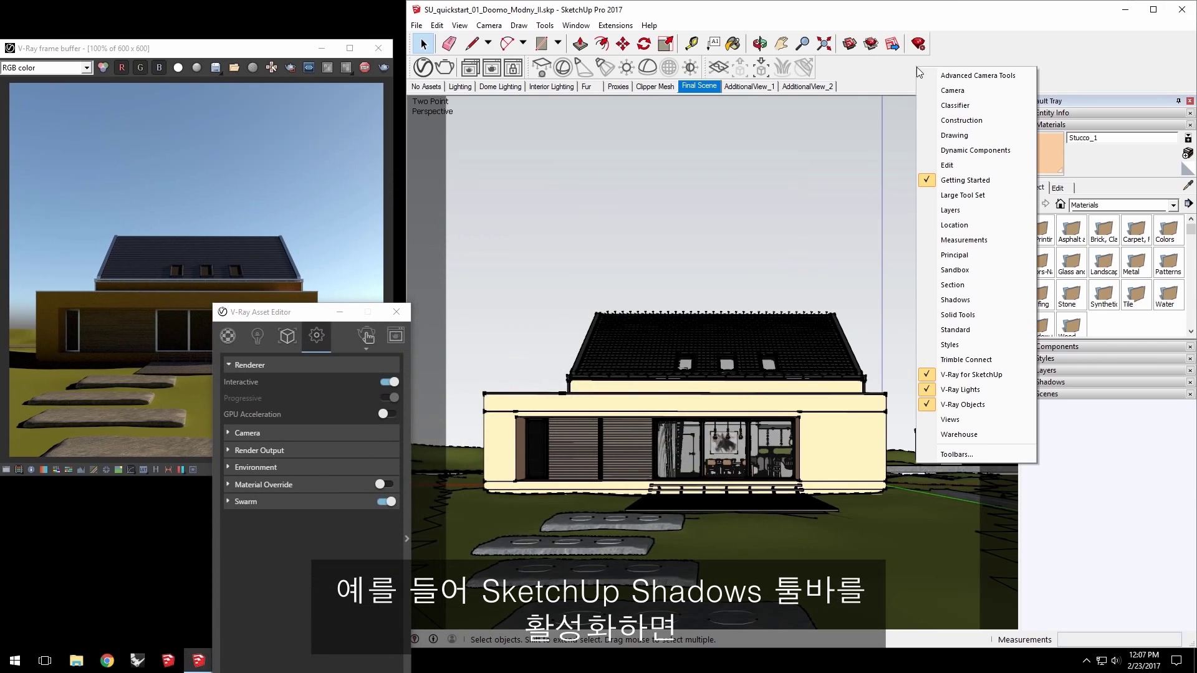
pyautogui.click(956, 300)
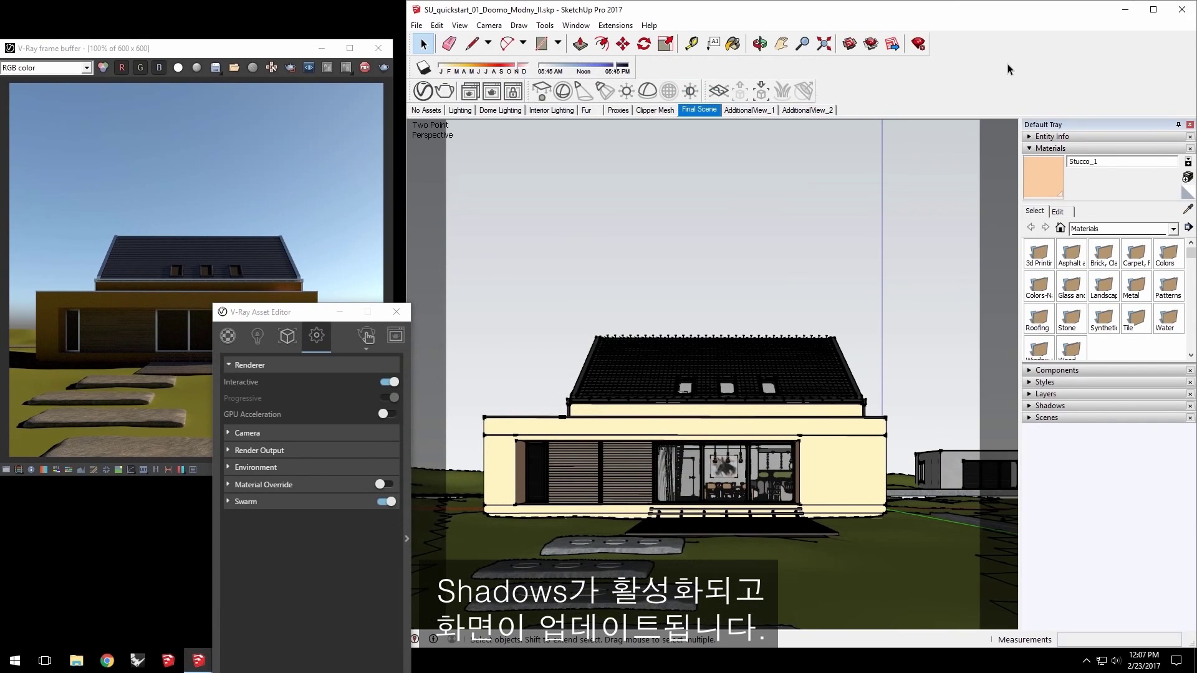
pyautogui.click(424, 67)
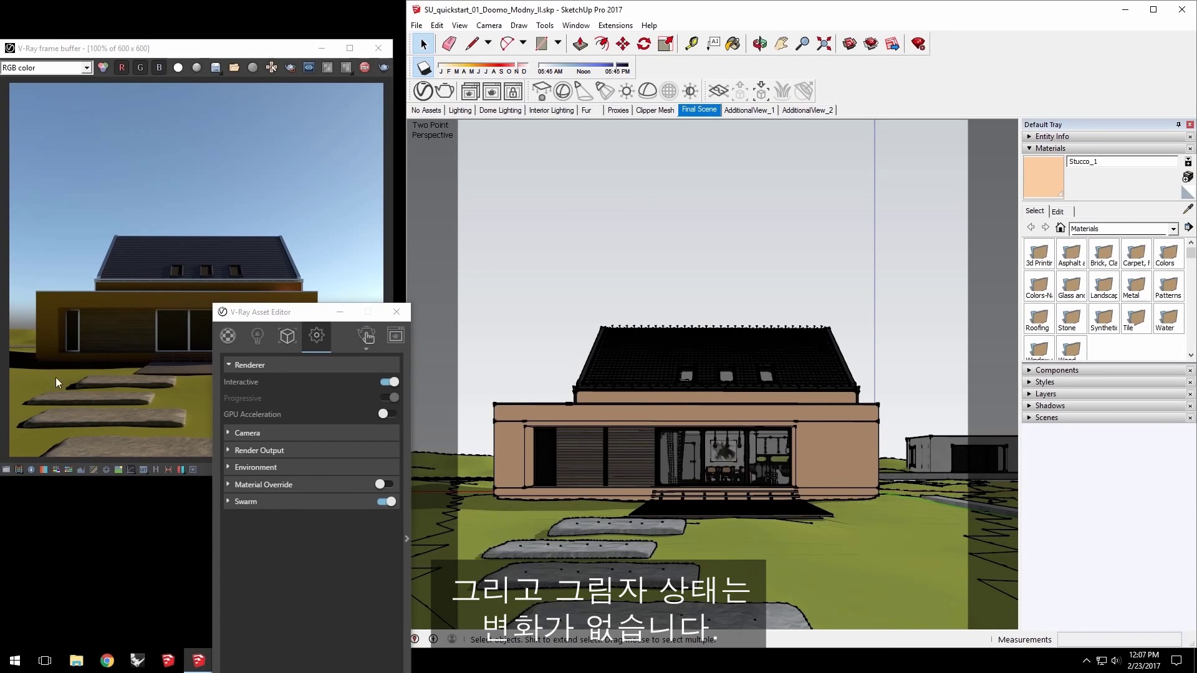
pyautogui.click(616, 70)
# Step: Set the shadow date to around August with a late-morning time of day
pyautogui.moveTo(616, 70); pyautogui.dragTo(595, 71)
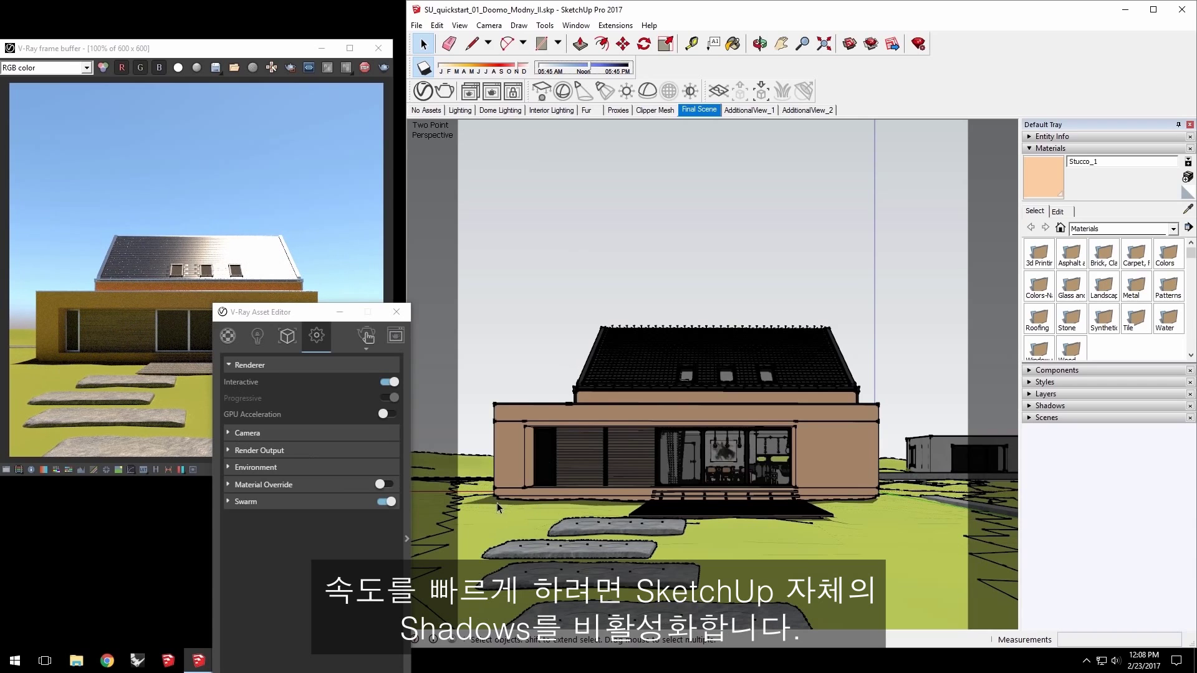
pyautogui.click(424, 68)
pyautogui.moveTo(516, 70); pyautogui.dragTo(493, 70)
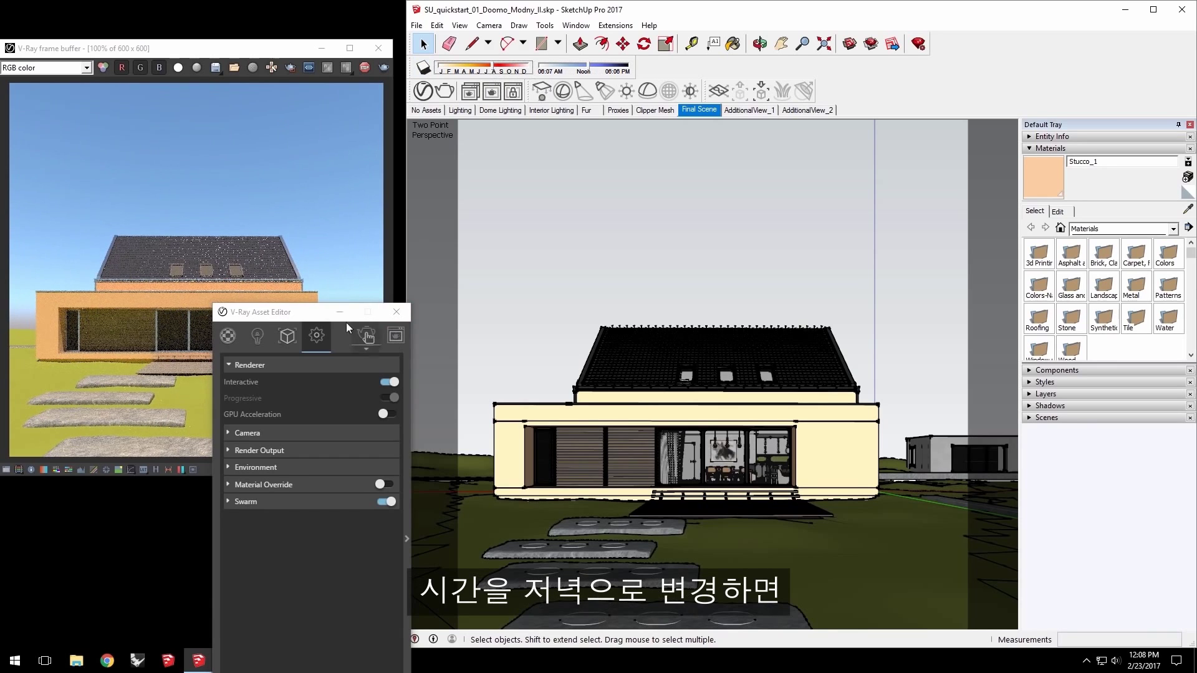
pyautogui.moveTo(347, 324); pyautogui.dragTo(297, 492)
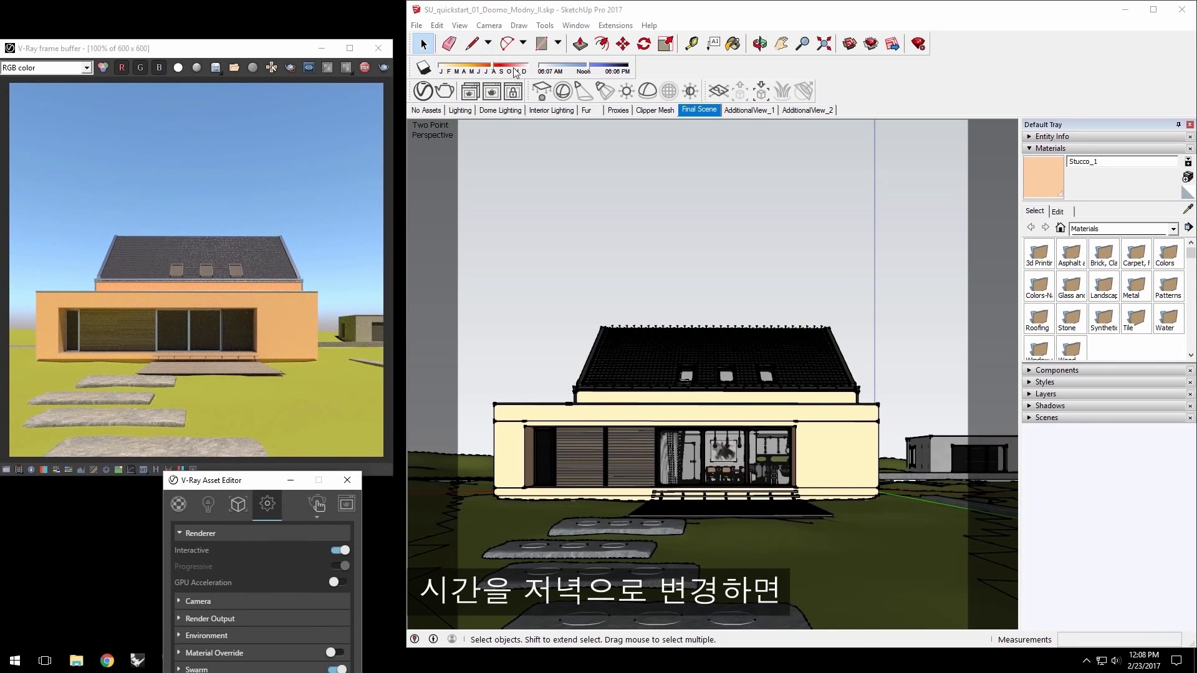
pyautogui.moveTo(589, 70); pyautogui.dragTo(627, 70)
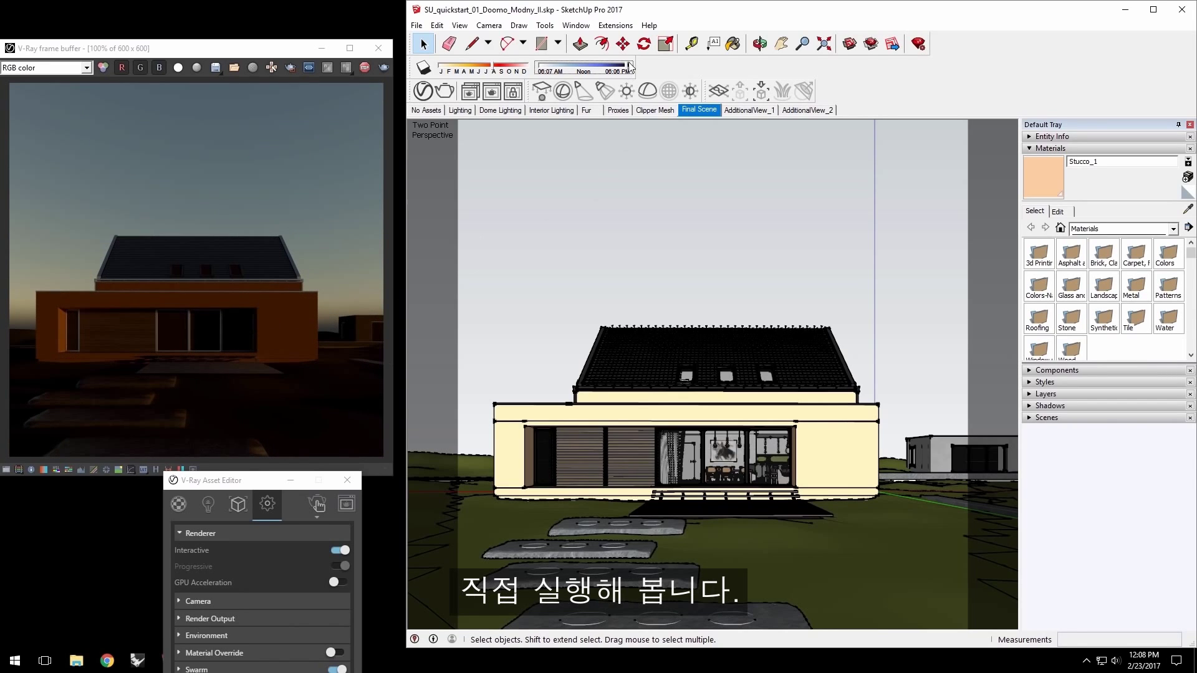
pyautogui.moveTo(630, 67); pyautogui.dragTo(566, 68)
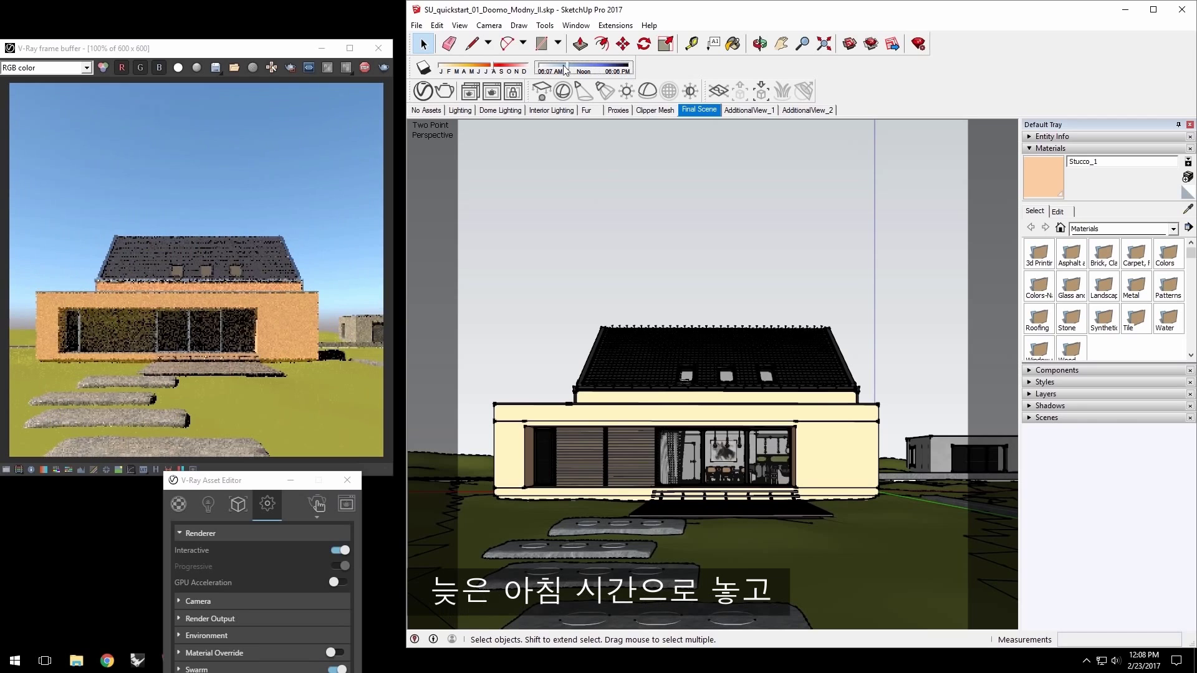
pyautogui.click(499, 69)
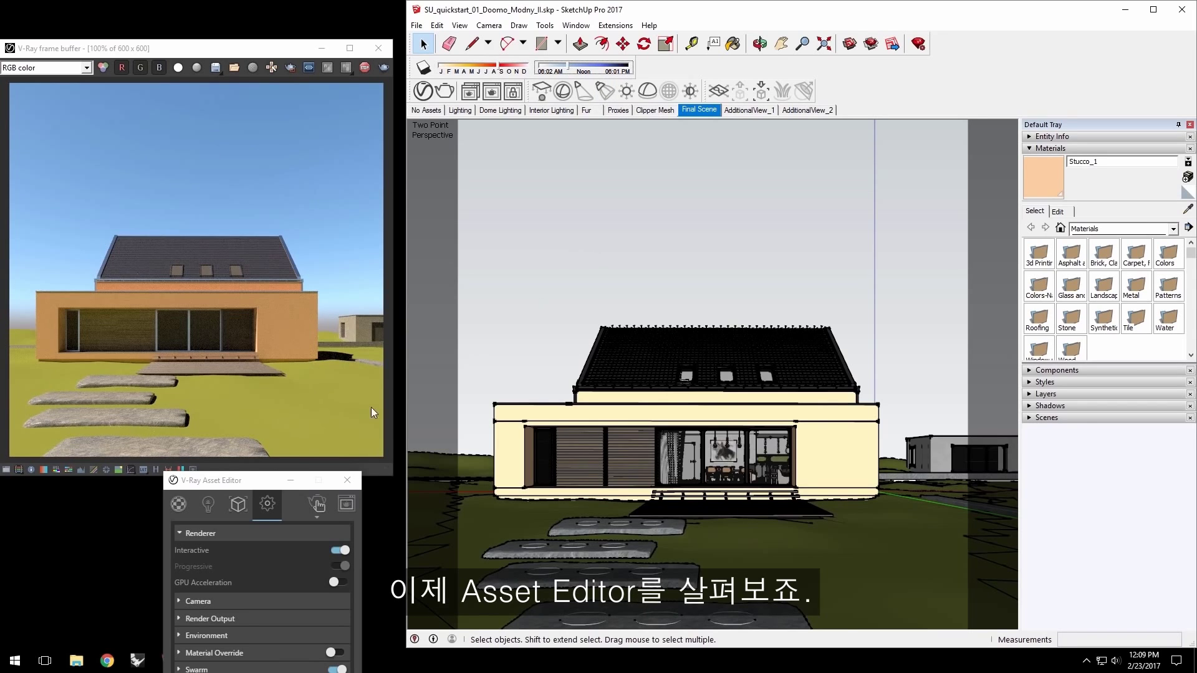
# Step: With Paint Bucket, sample Grass_2 from the lawn, then Stucco_1 from the cream wall
pyautogui.moveTo(250, 480)
pyautogui.mouseDown()
pyautogui.moveTo(669, 150)
pyautogui.moveTo(724, 160)
pyautogui.mouseUp()
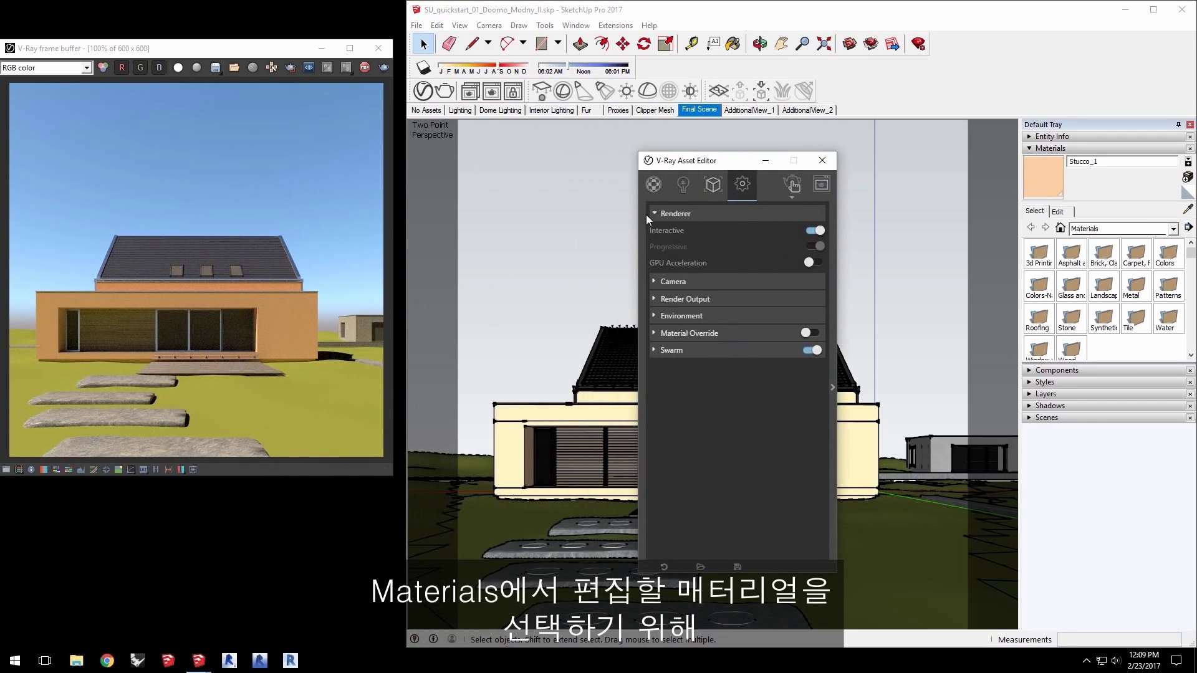
pyautogui.click(654, 184)
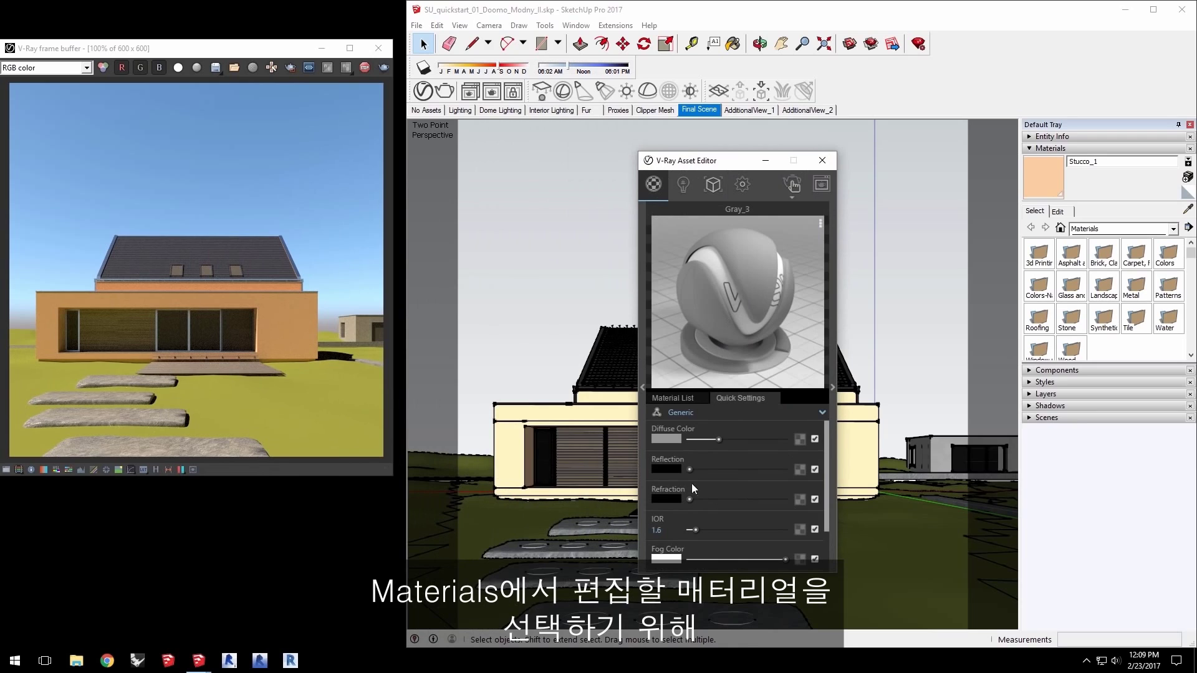
pyautogui.click(734, 44)
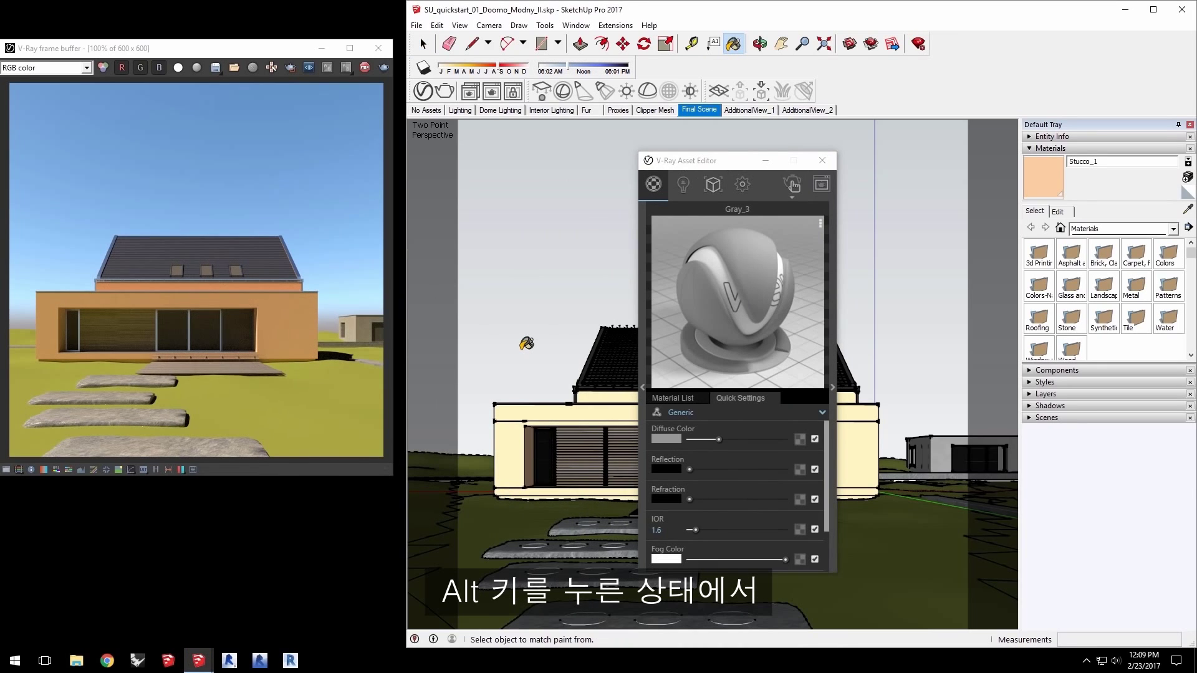
pyautogui.keyDown('alt'); pyautogui.click(516, 461); pyautogui.keyUp('alt')
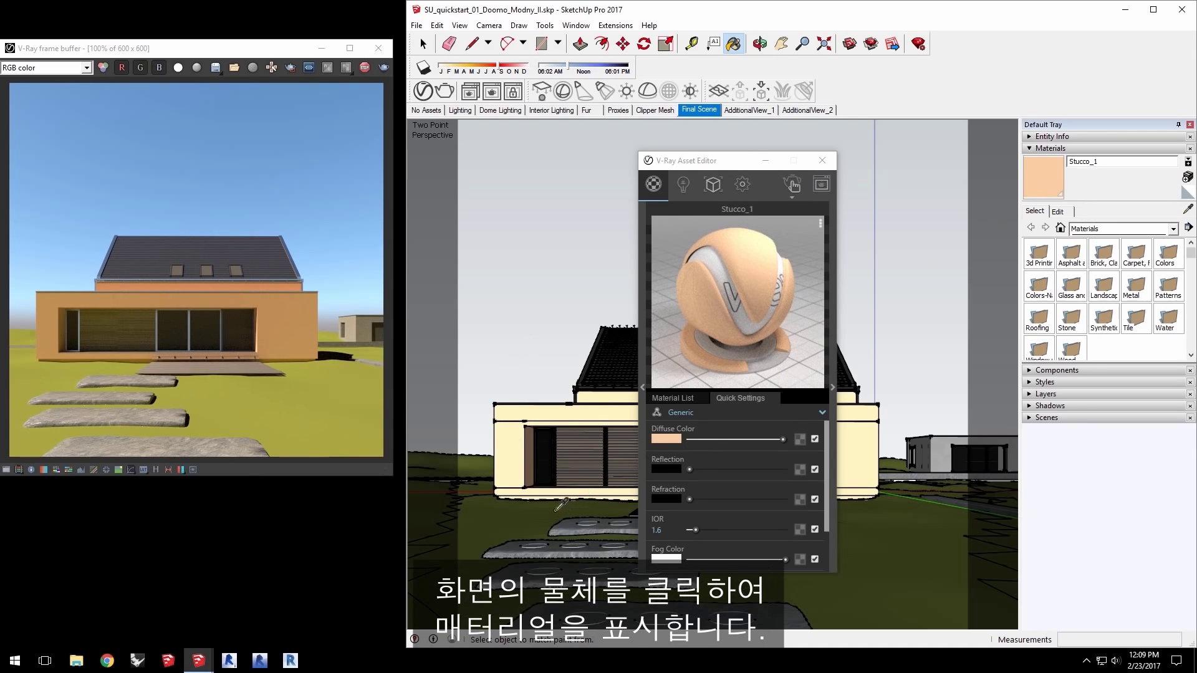
pyautogui.keyDown('alt'); pyautogui.click(557, 509); pyautogui.keyUp('alt')
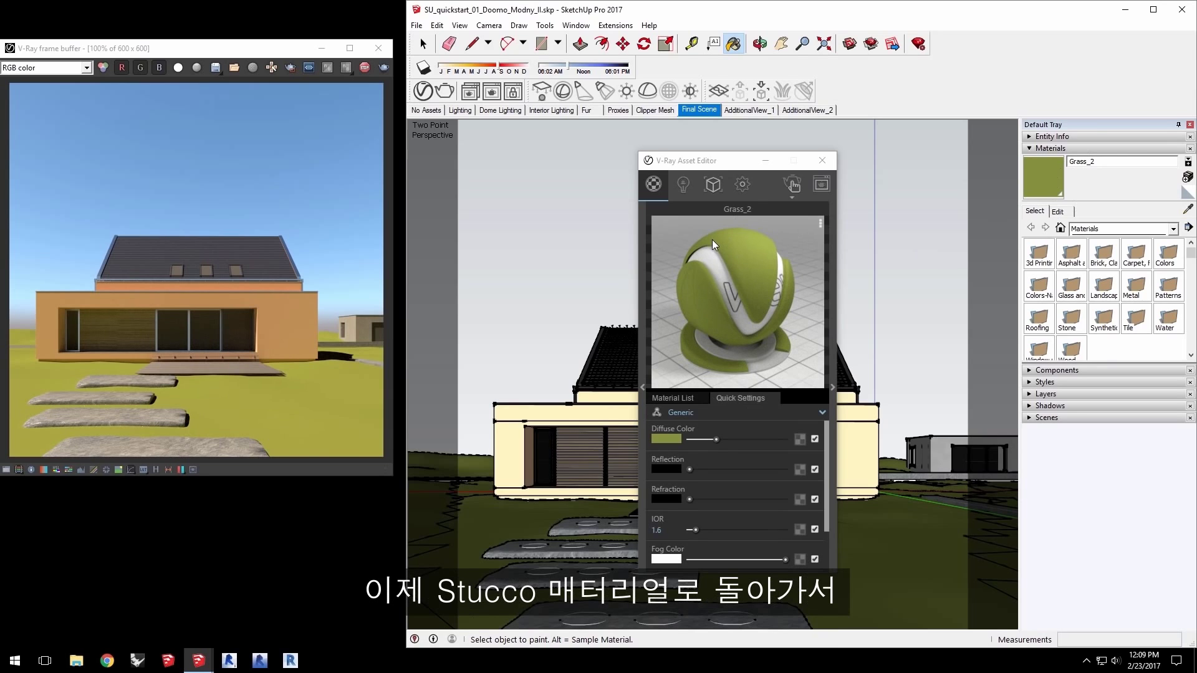
pyautogui.keyDown('alt'); pyautogui.click(506, 448); pyautogui.keyUp('alt')
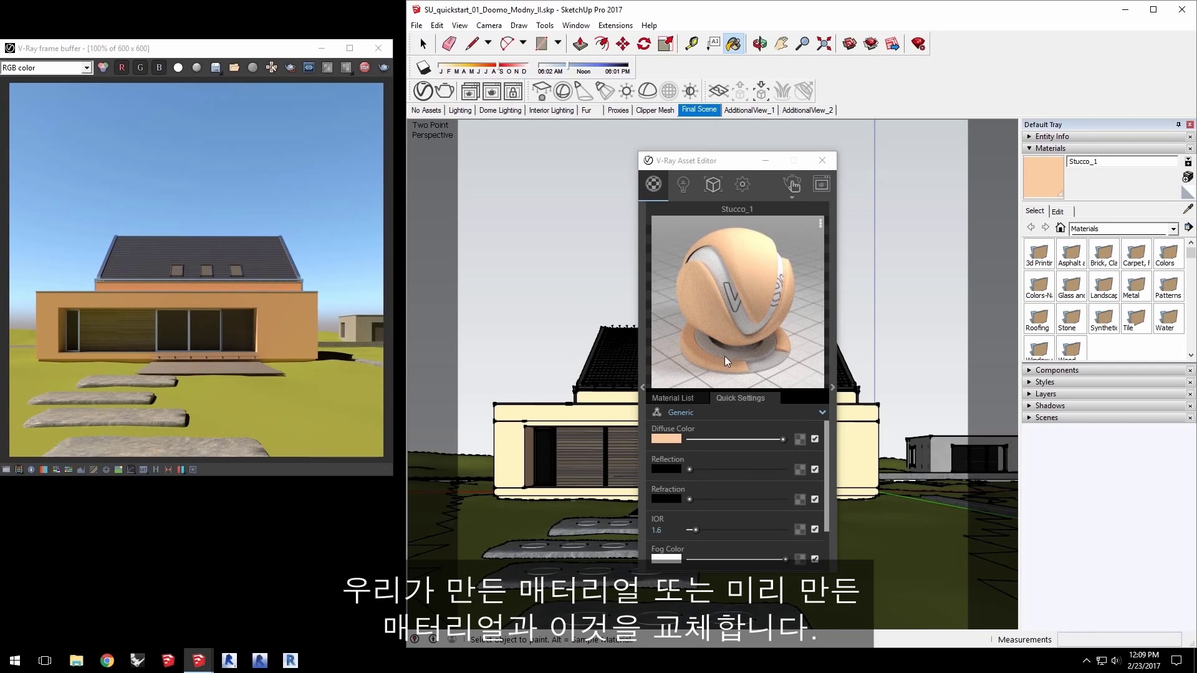
# Step: Drag Stucco F01 50cm from the WallPaint & Wallpaper library into the scene's material list
pyautogui.click(641, 390)
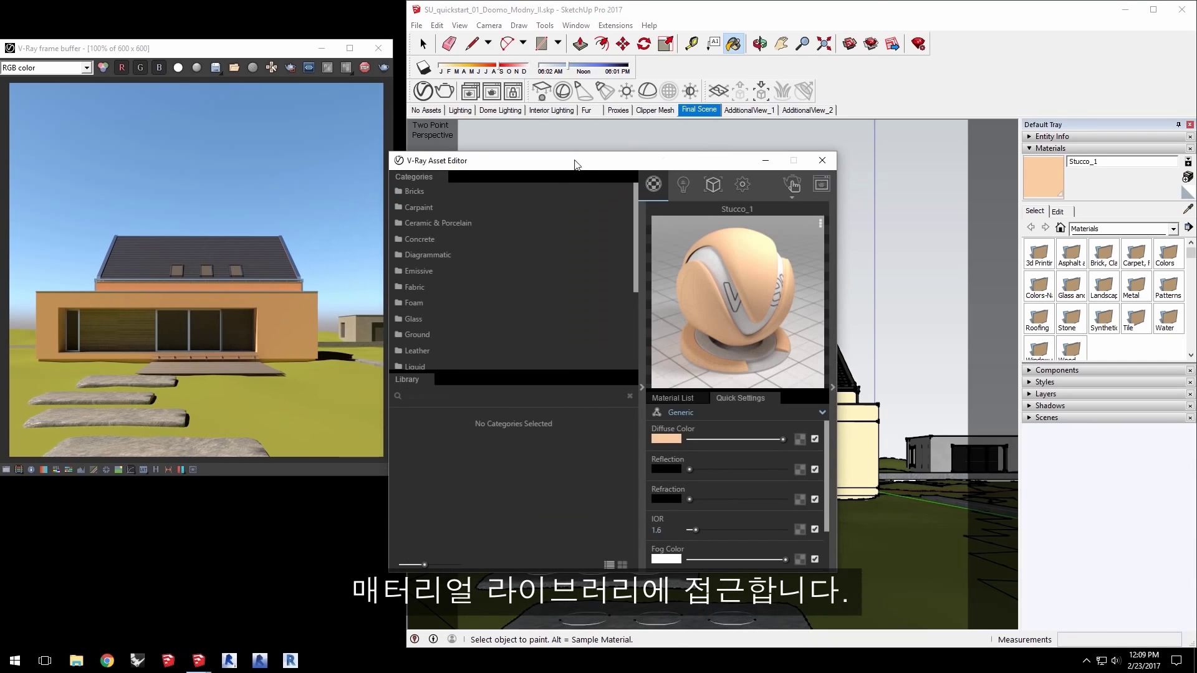
pyautogui.moveTo(577, 163); pyautogui.dragTo(618, 163)
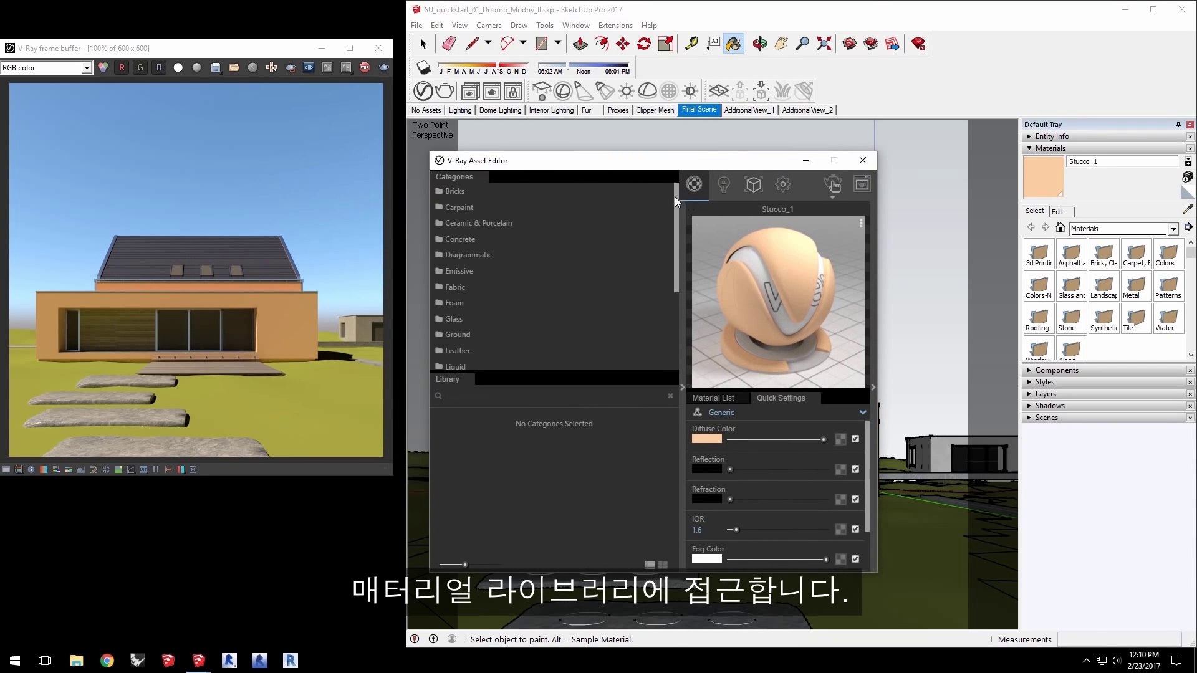
pyautogui.moveTo(676, 192); pyautogui.dragTo(681, 272)
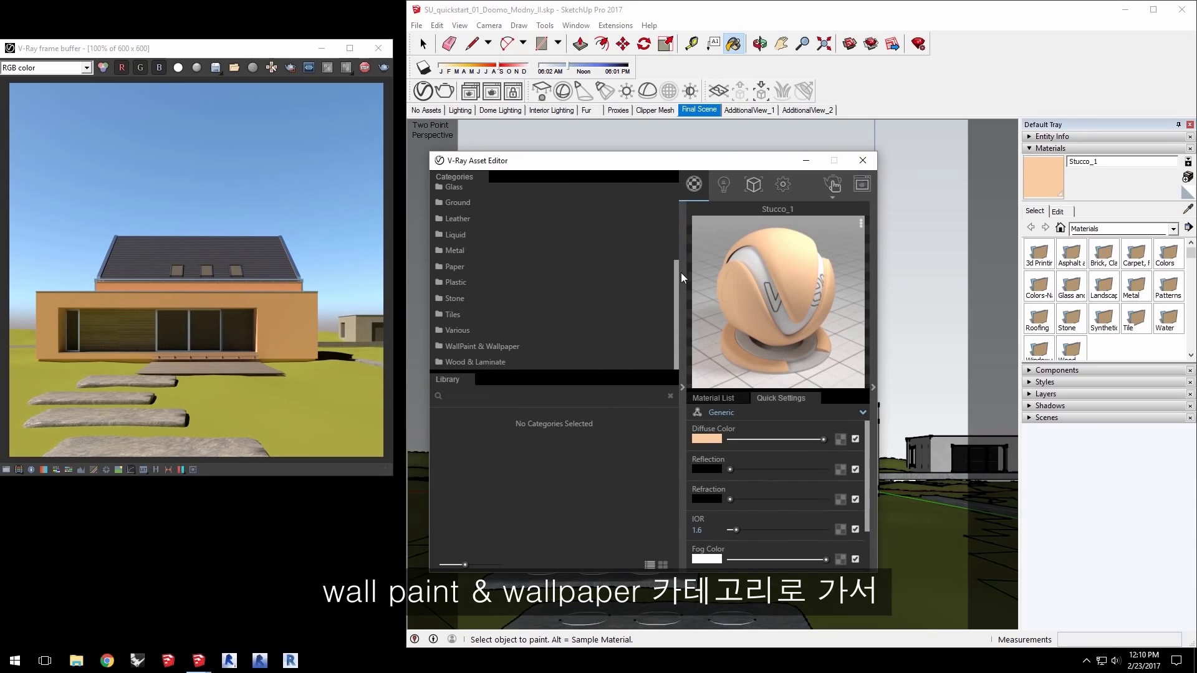
pyautogui.click(508, 346)
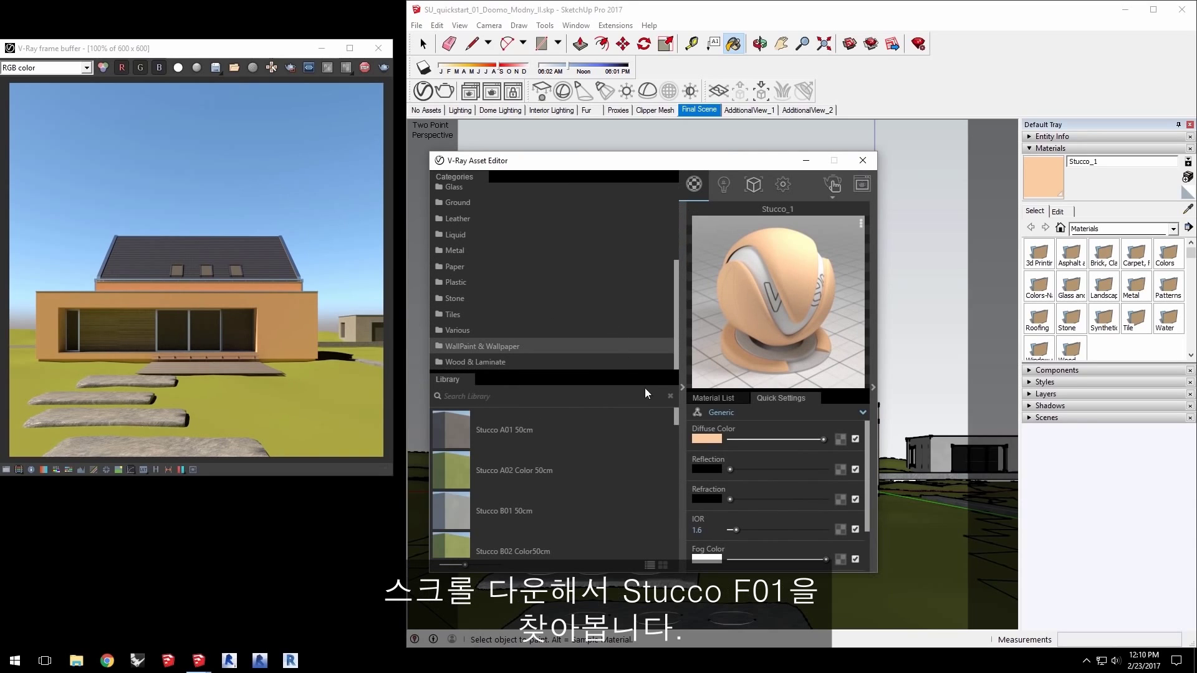
pyautogui.moveTo(676, 416); pyautogui.dragTo(678, 462)
pyautogui.scroll(2, 645, 462)
pyautogui.moveTo(457, 481); pyautogui.dragTo(775, 469)
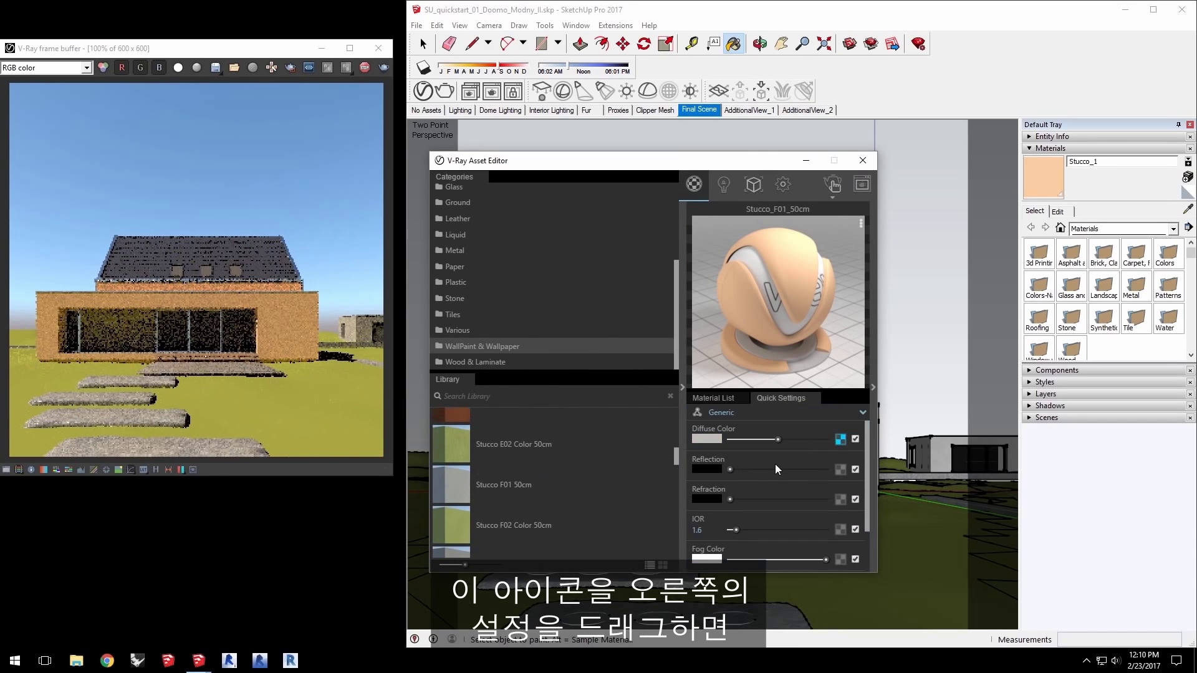
pyautogui.click(724, 402)
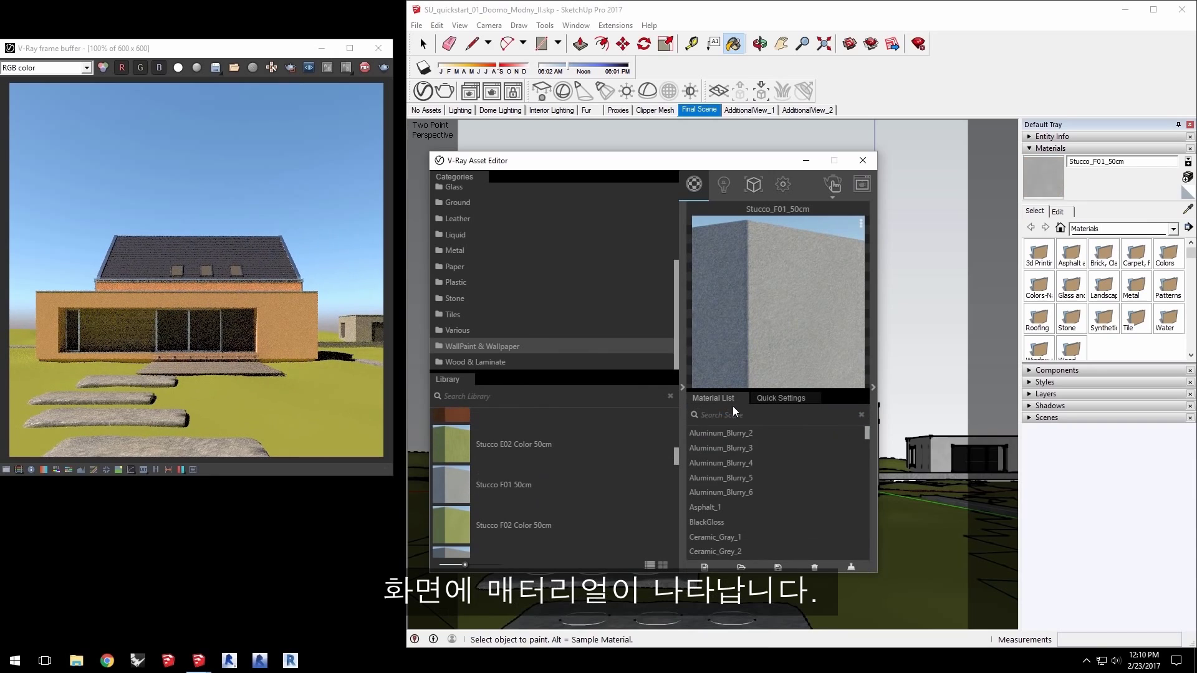
pyautogui.moveTo(867, 441); pyautogui.dragTo(877, 543)
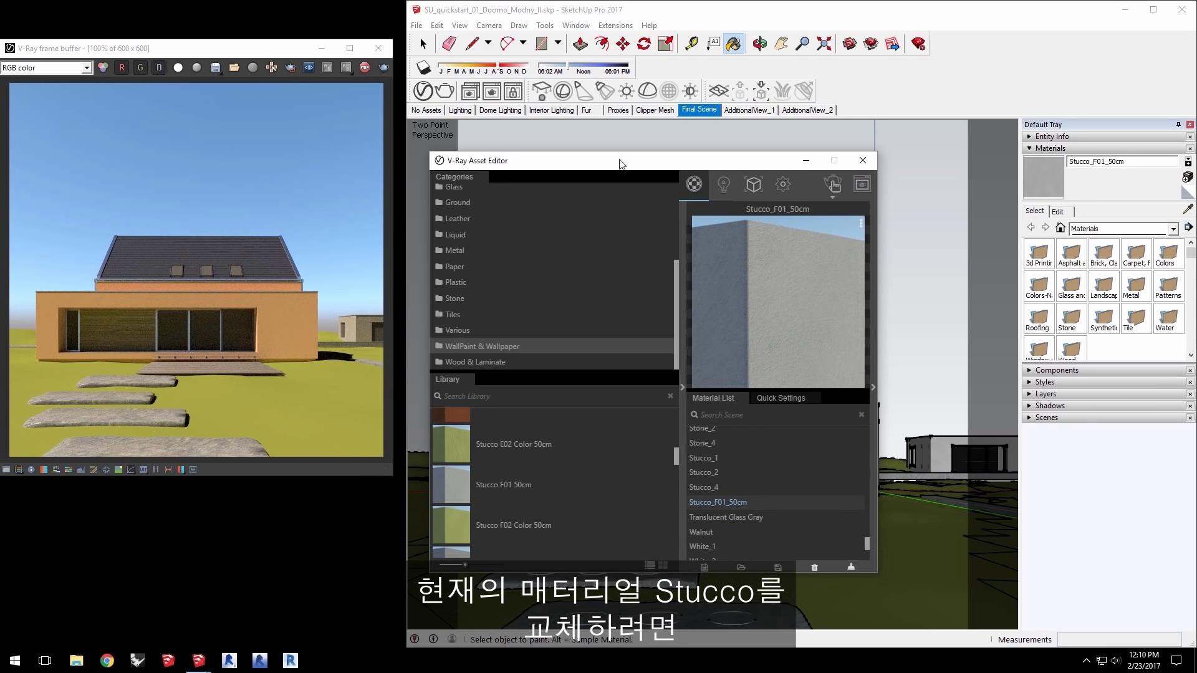
pyautogui.moveTo(623, 161); pyautogui.dragTo(748, 167)
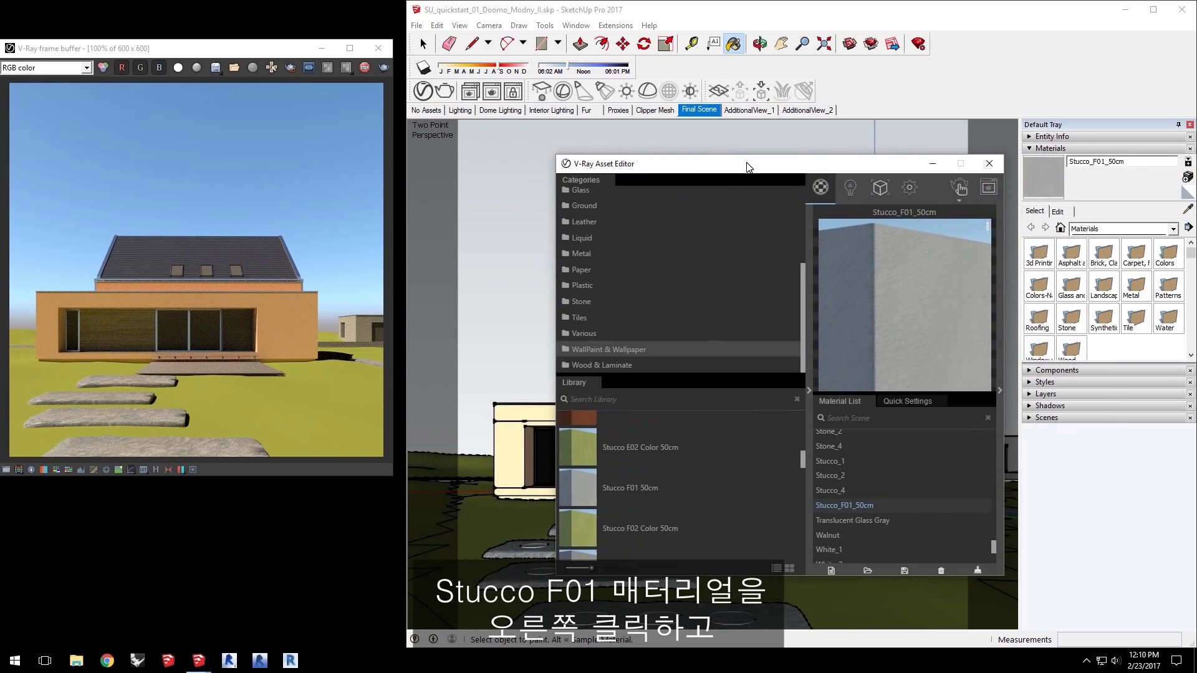
# Step: Copy Stucco_F01_50cm and paste its settings onto the wall's Stucco_1 material
pyautogui.rightClick(847, 505)
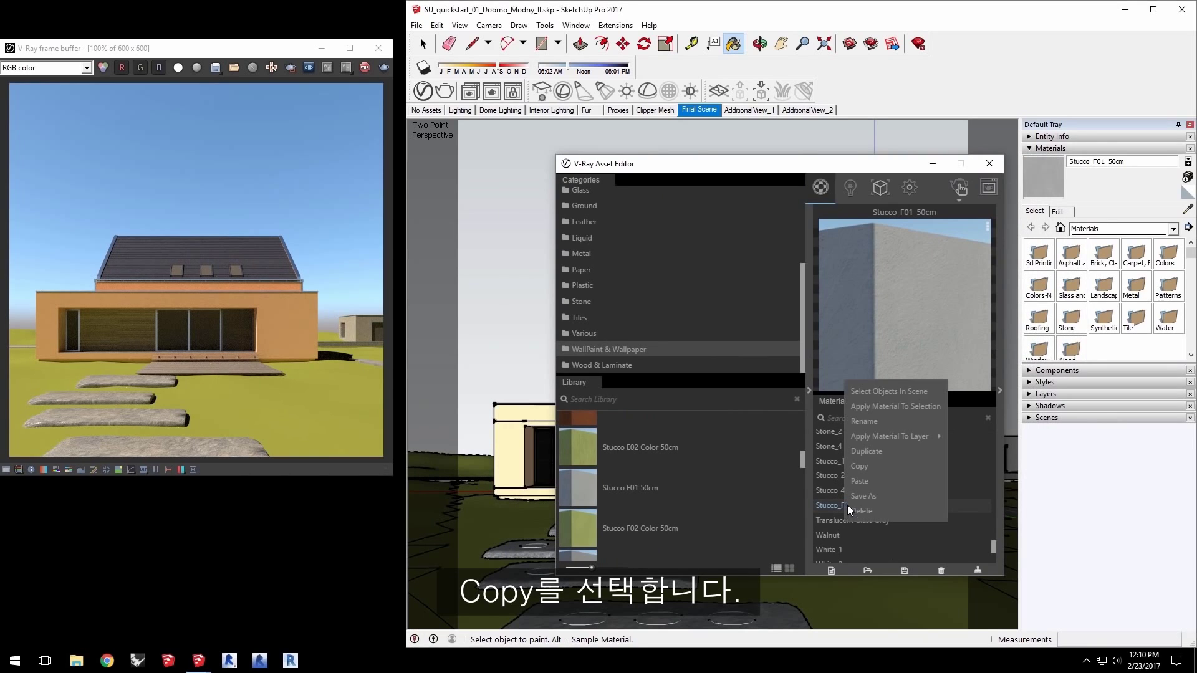
pyautogui.click(861, 468)
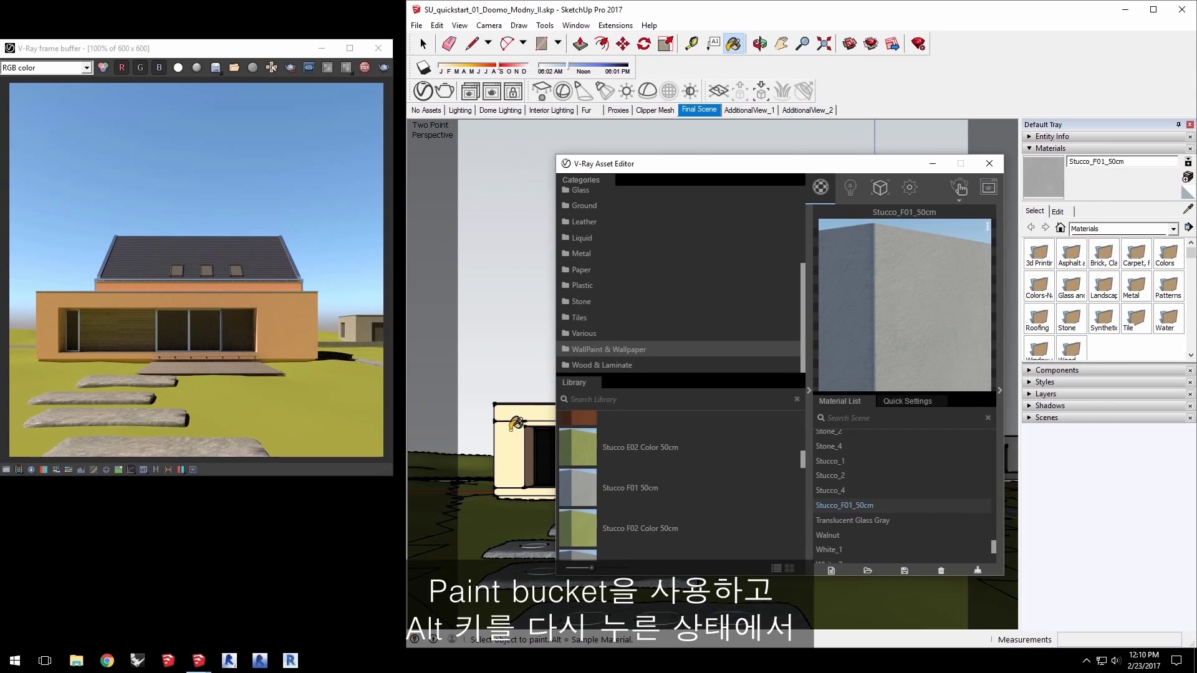
pyautogui.press('alt')
pyautogui.keyDown('alt'); pyautogui.click(510, 448); pyautogui.keyUp('alt')
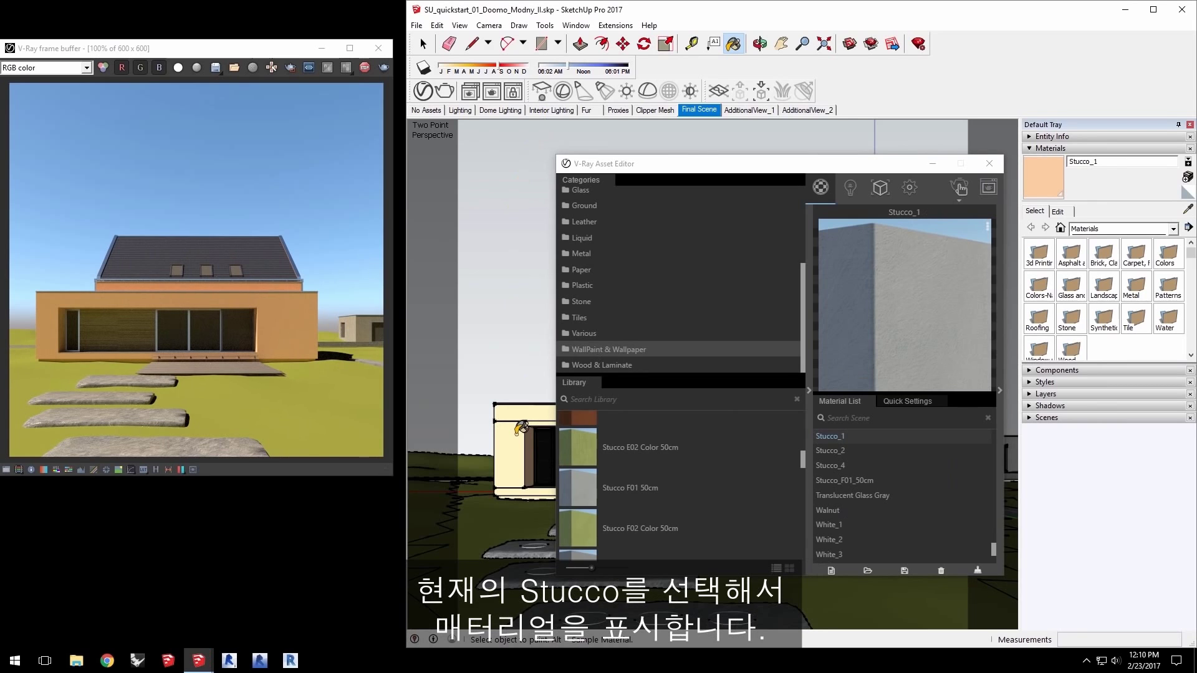
pyautogui.rightClick(838, 437)
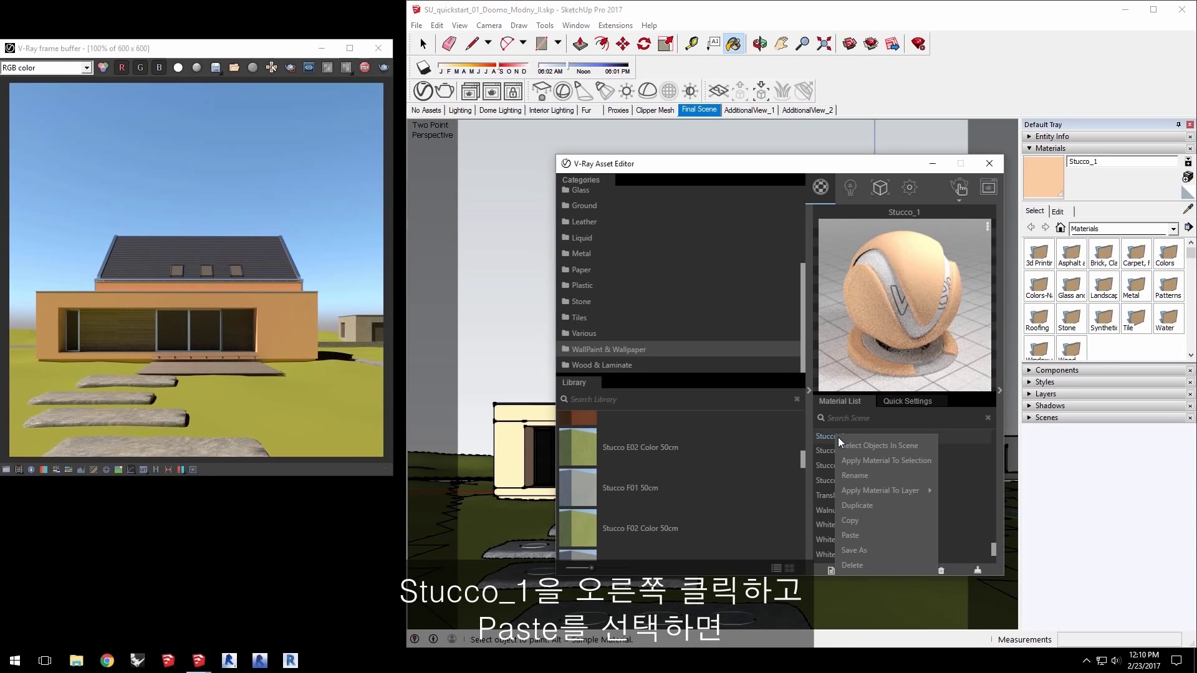
pyautogui.click(872, 535)
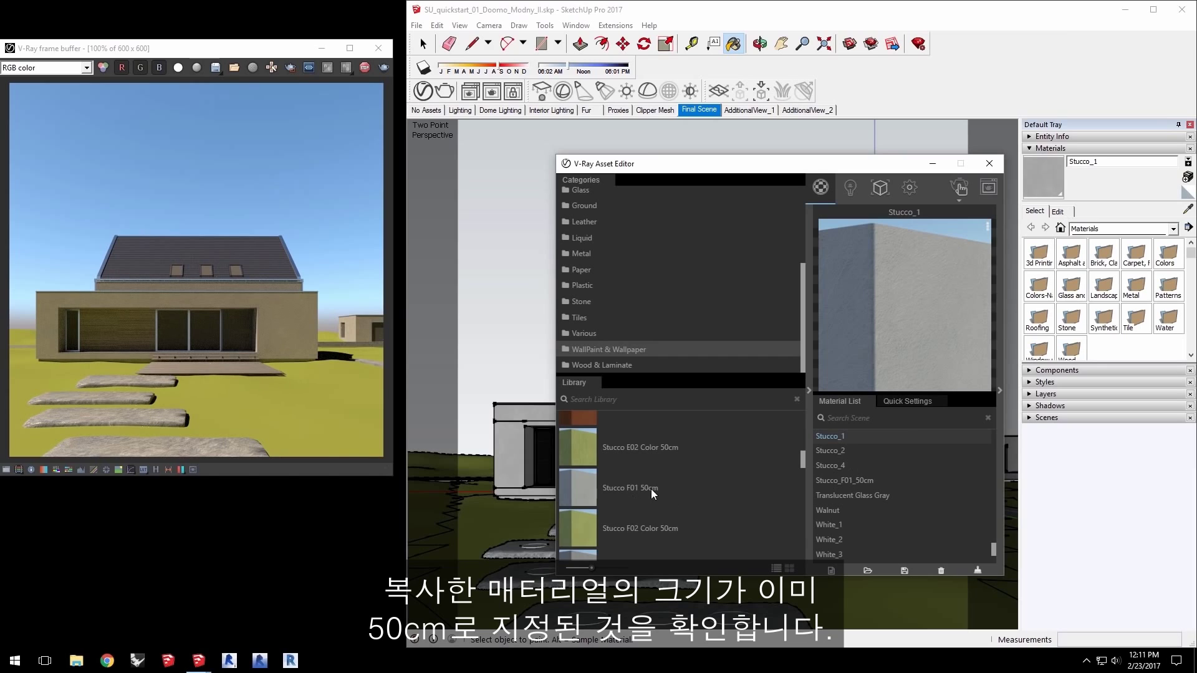
# Step: Set the Stucco_1 texture width to 20 inches, giving a 1'8" height
pyautogui.click(1058, 211)
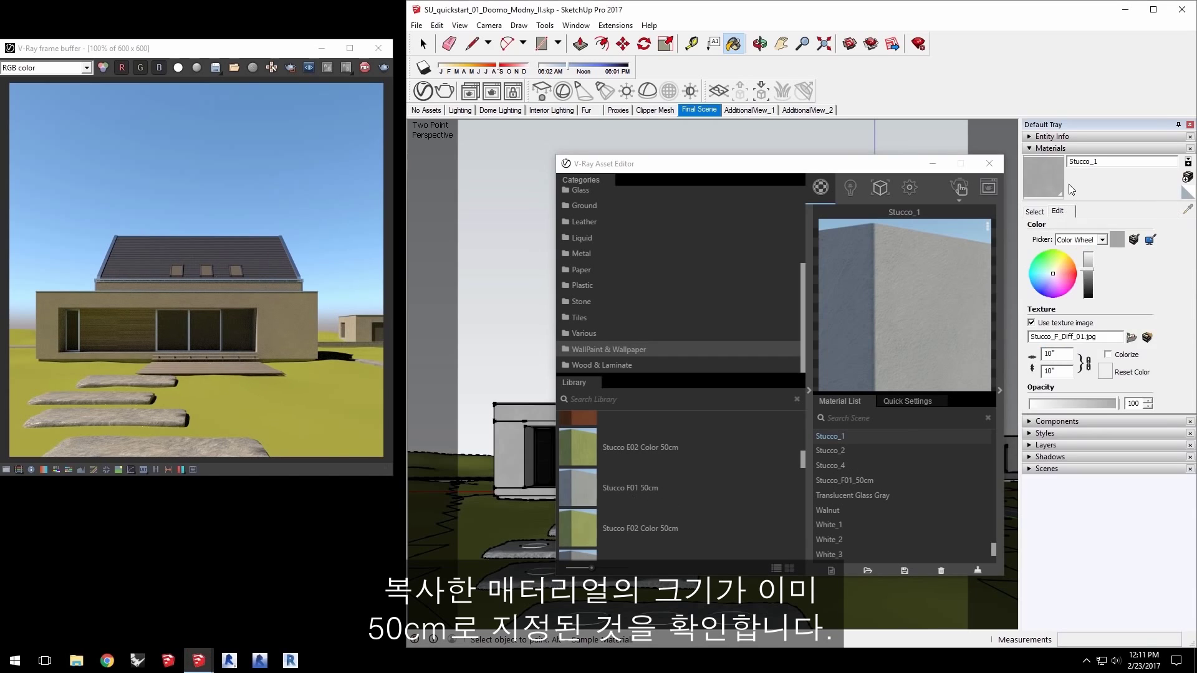
pyautogui.click(1069, 353)
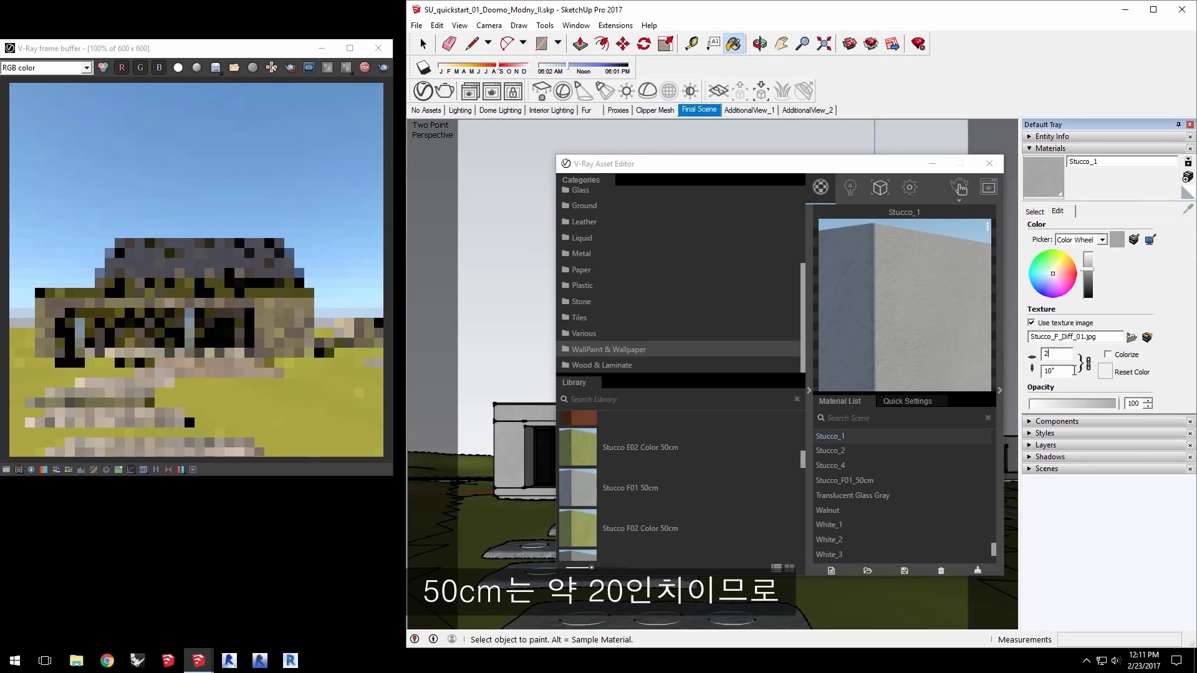
pyautogui.write('0')
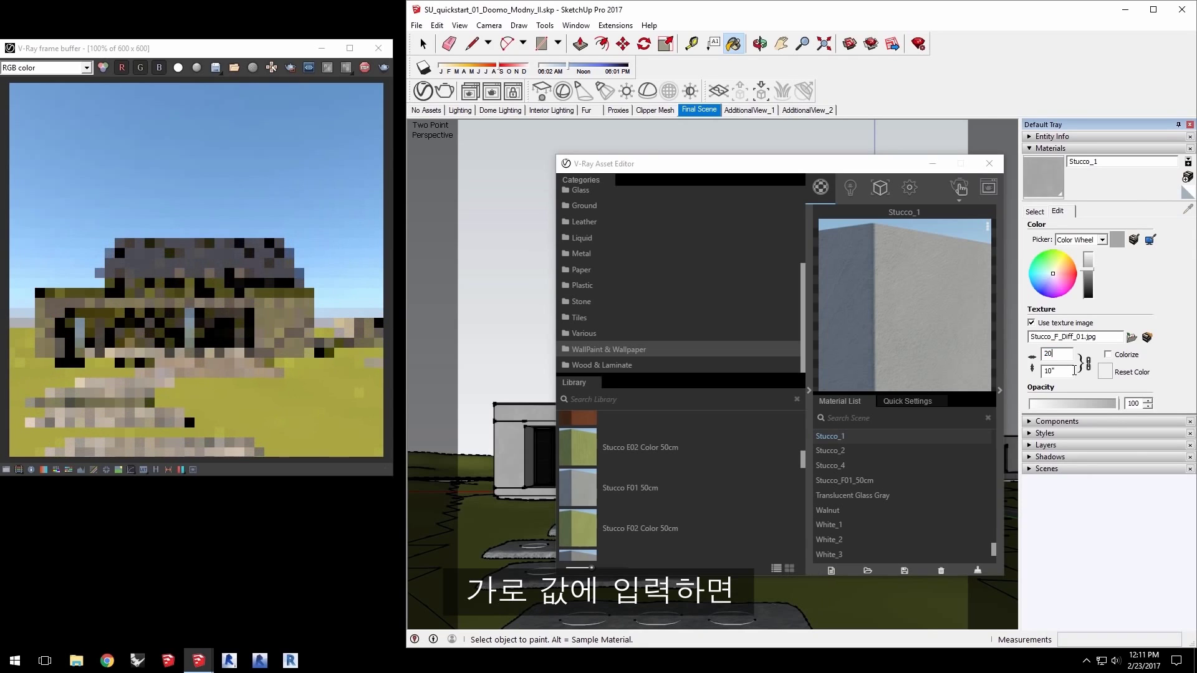
pyautogui.press('Return')
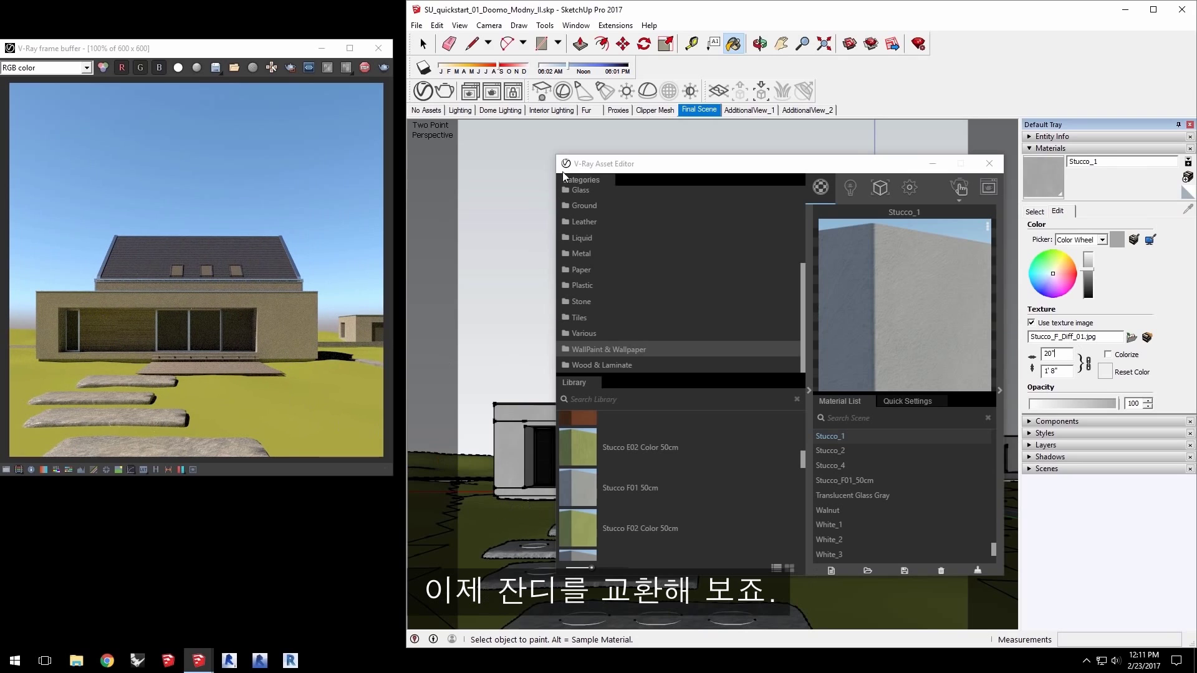
# Step: Add Grass C 200cm from the Ground library to the scene materials
pyautogui.moveTo(657, 172); pyautogui.dragTo(830, 139)
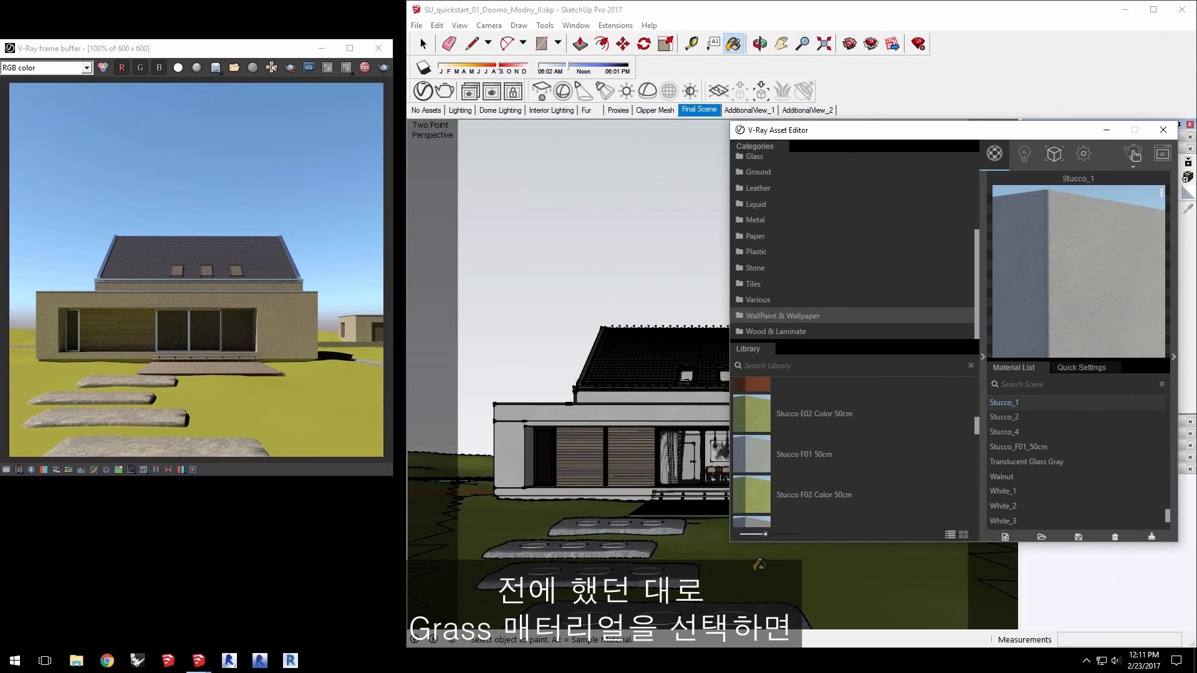
pyautogui.keyDown('alt'); pyautogui.click(715, 554); pyautogui.keyUp('alt')
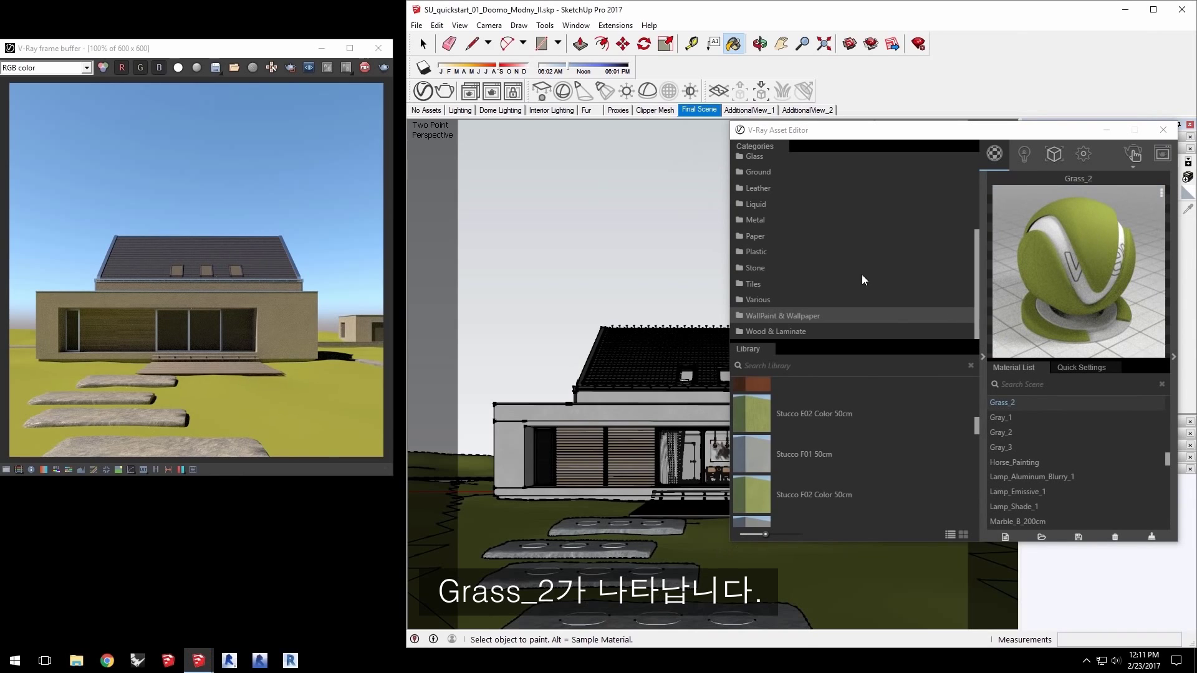
pyautogui.click(757, 173)
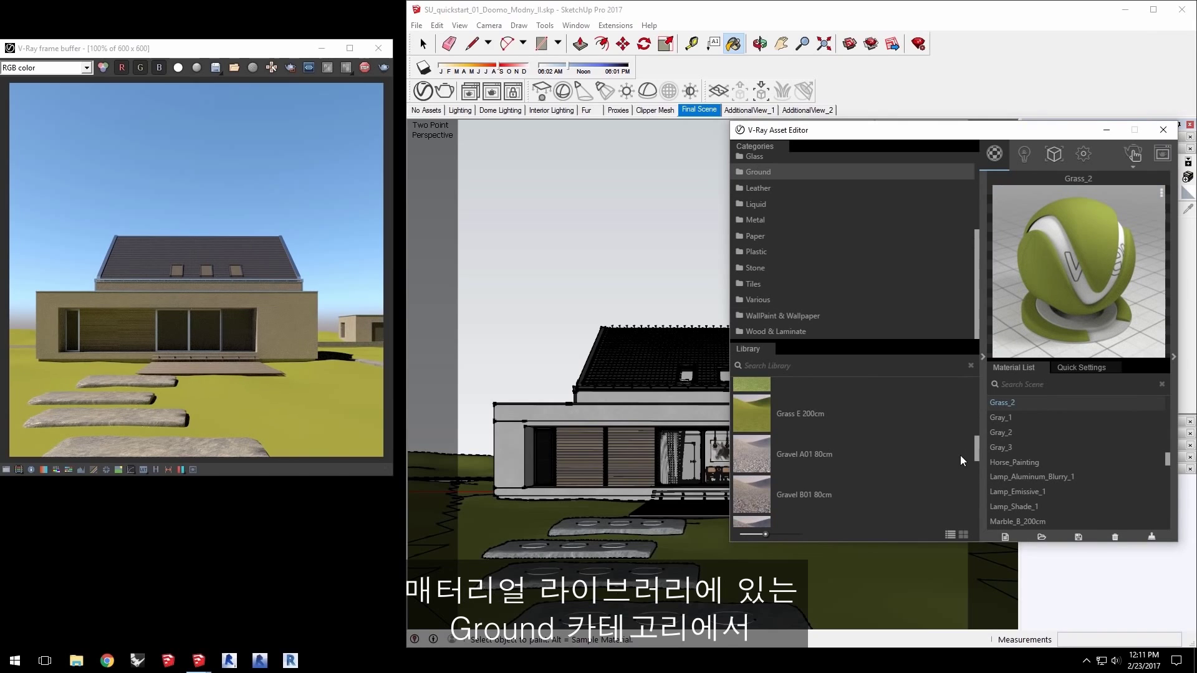
pyautogui.moveTo(975, 451); pyautogui.dragTo(978, 421)
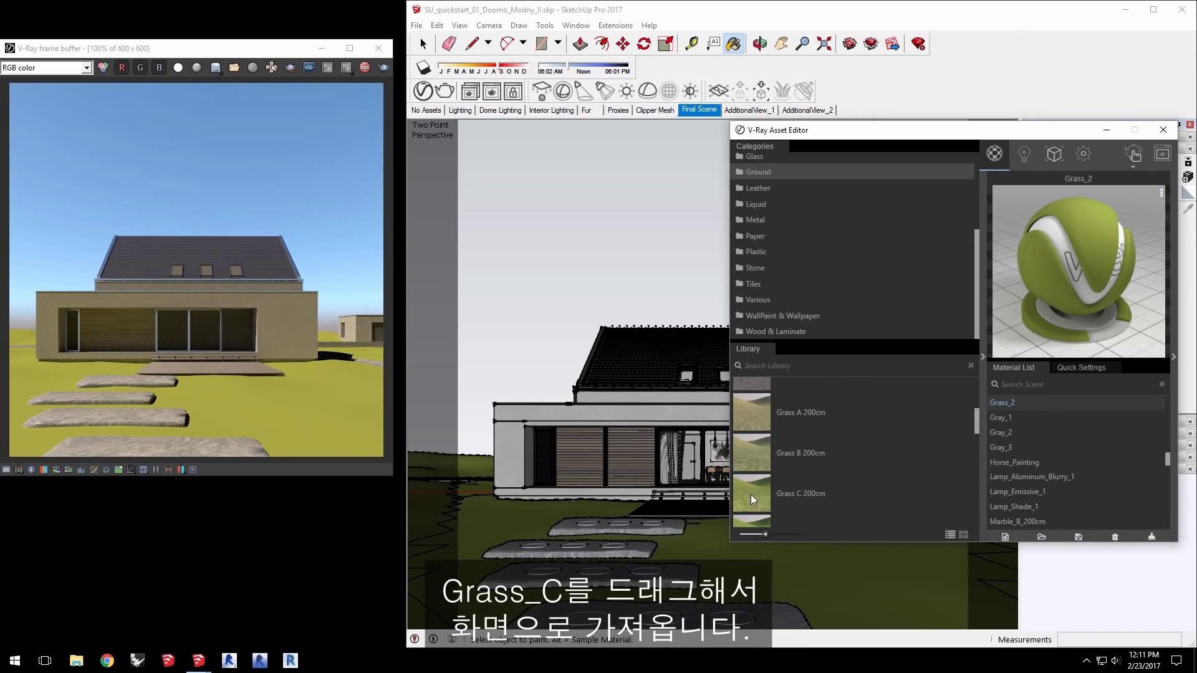
pyautogui.moveTo(754, 493); pyautogui.dragTo(1089, 458)
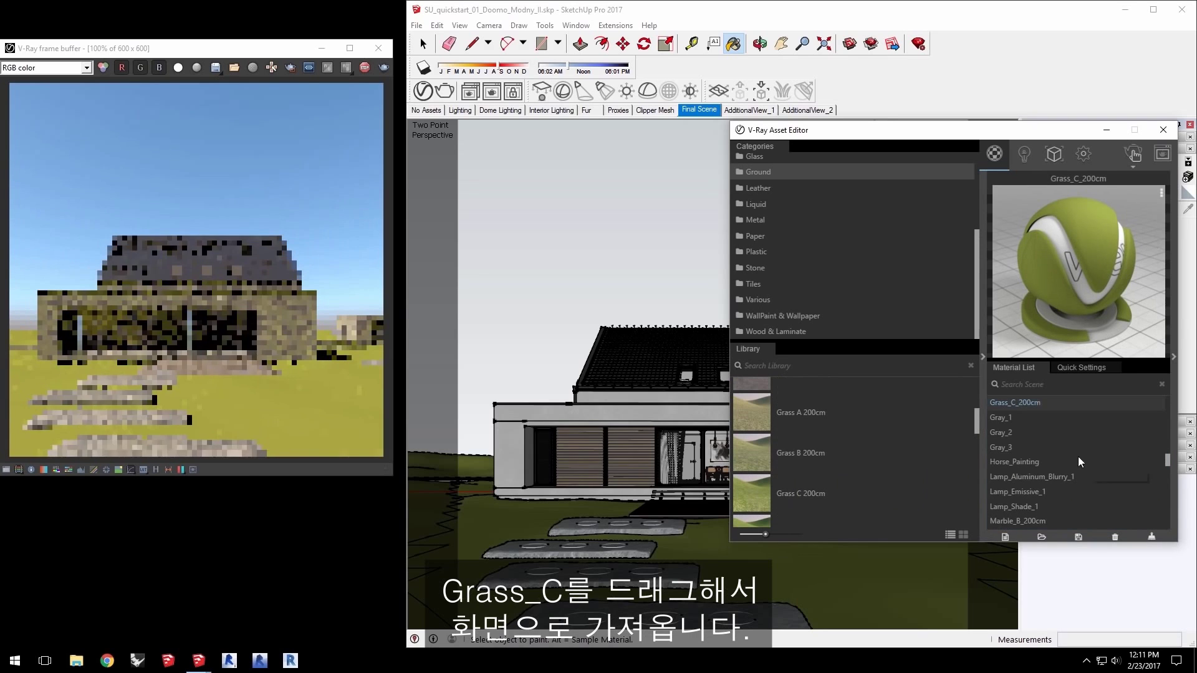
pyautogui.click(1045, 402)
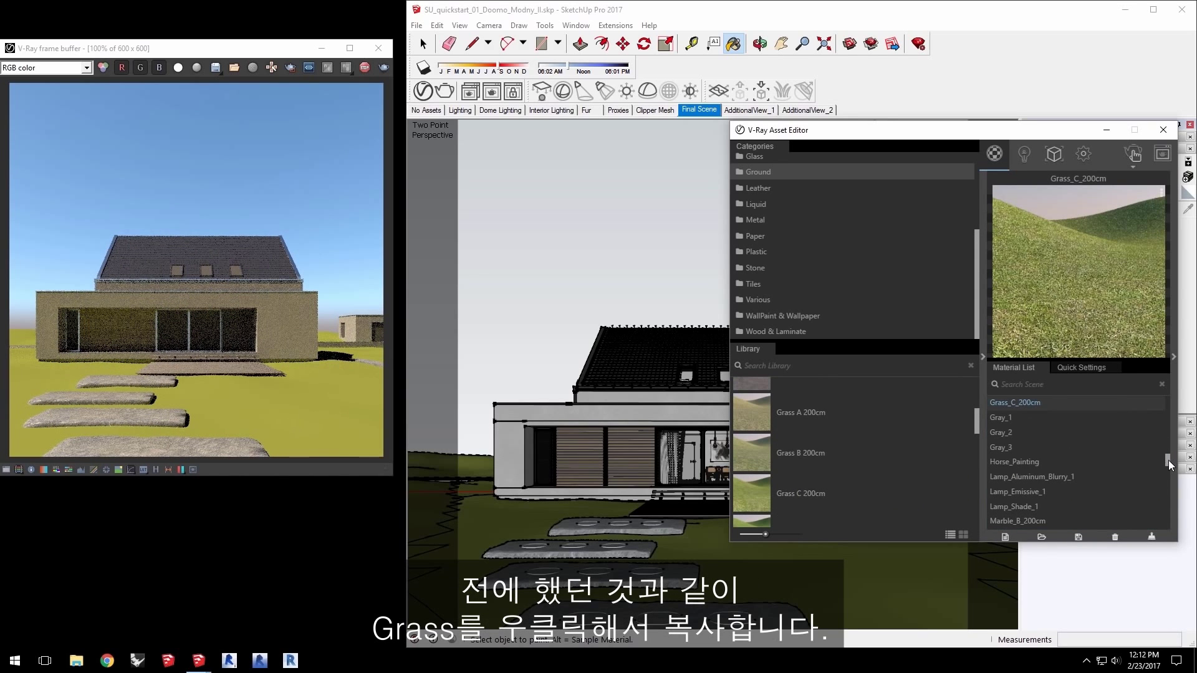
pyautogui.moveTo(1169, 465); pyautogui.dragTo(1169, 457)
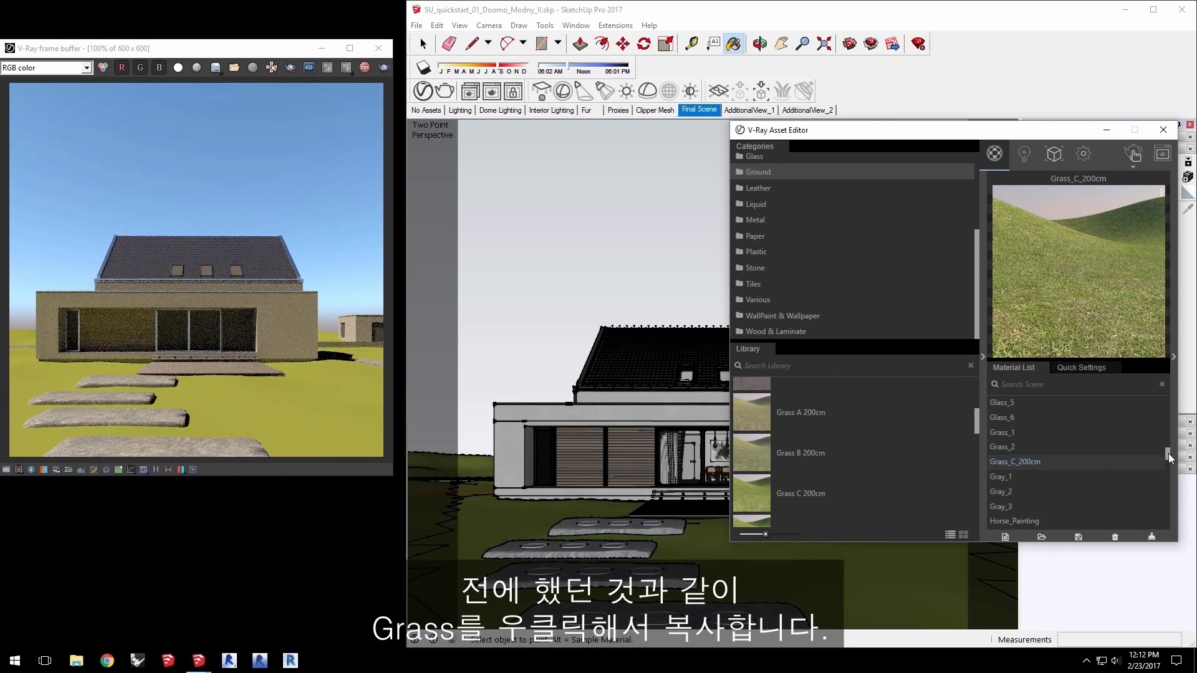
# Step: Copy Grass_C_200cm and paste its settings onto the lawn's Grass_2 material
pyautogui.rightClick(1019, 463)
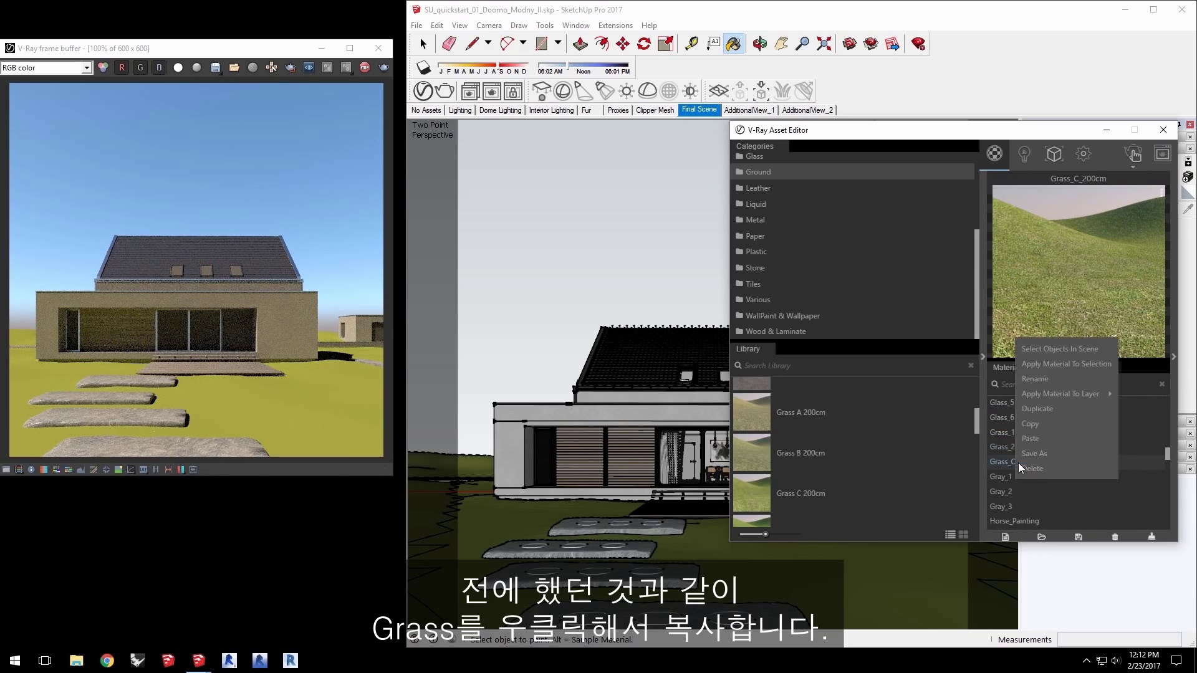
pyautogui.click(1039, 425)
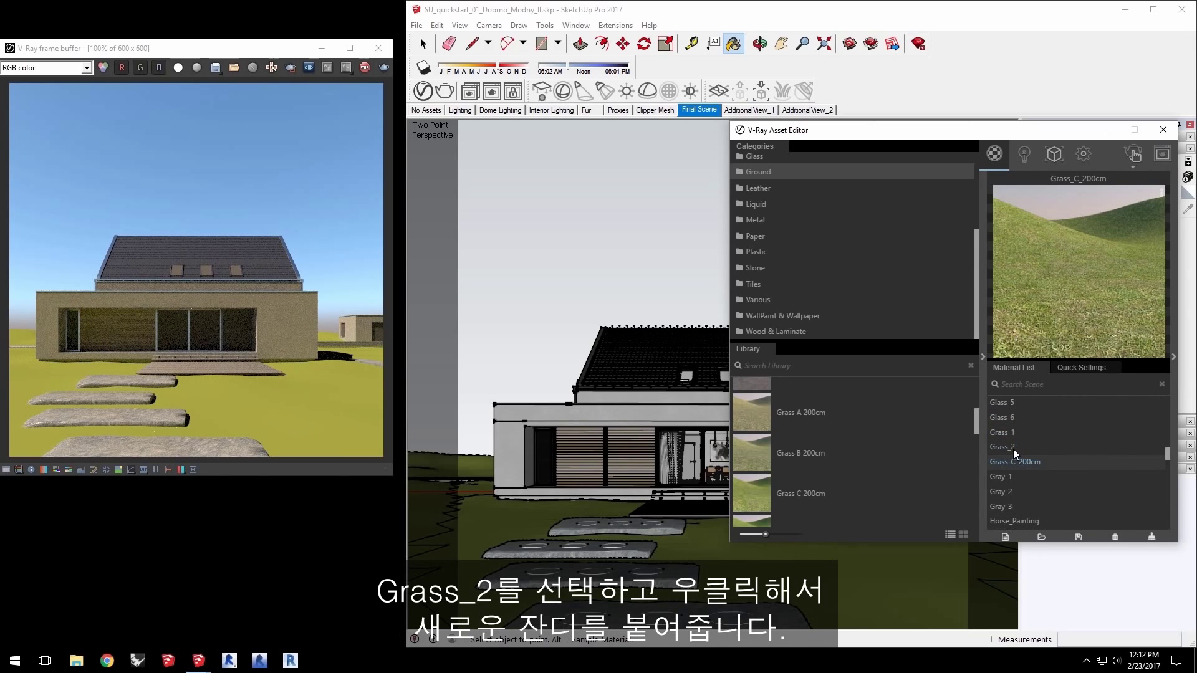
pyautogui.rightClick(1013, 449)
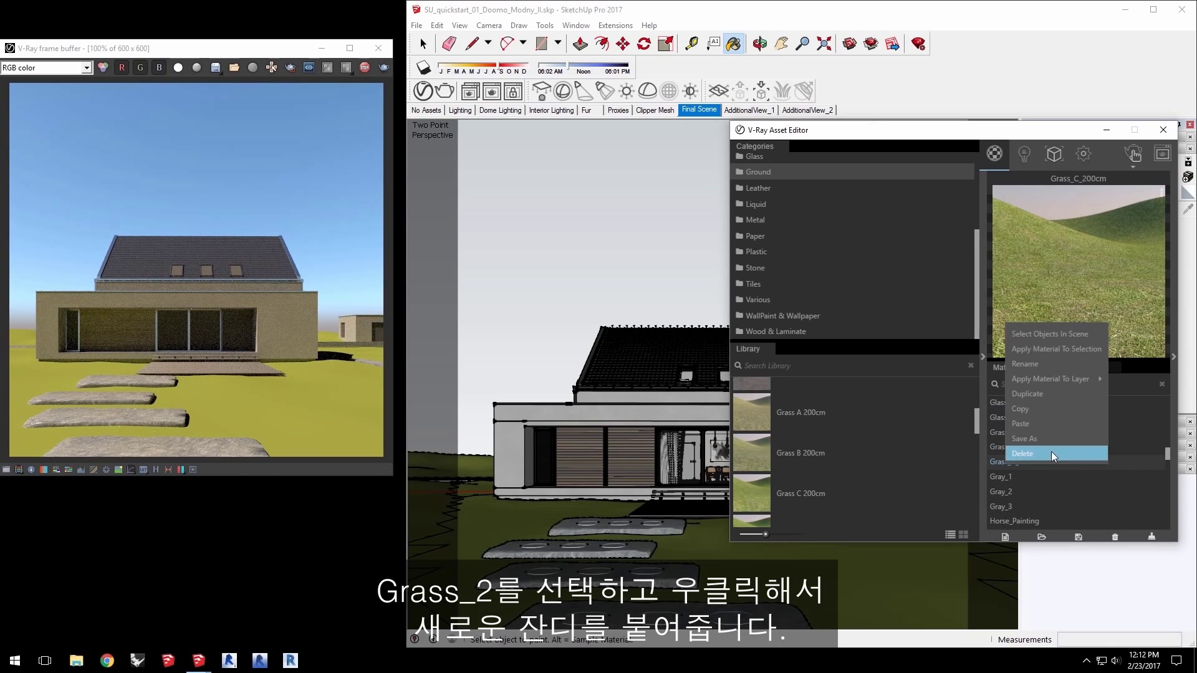
pyautogui.click(1034, 424)
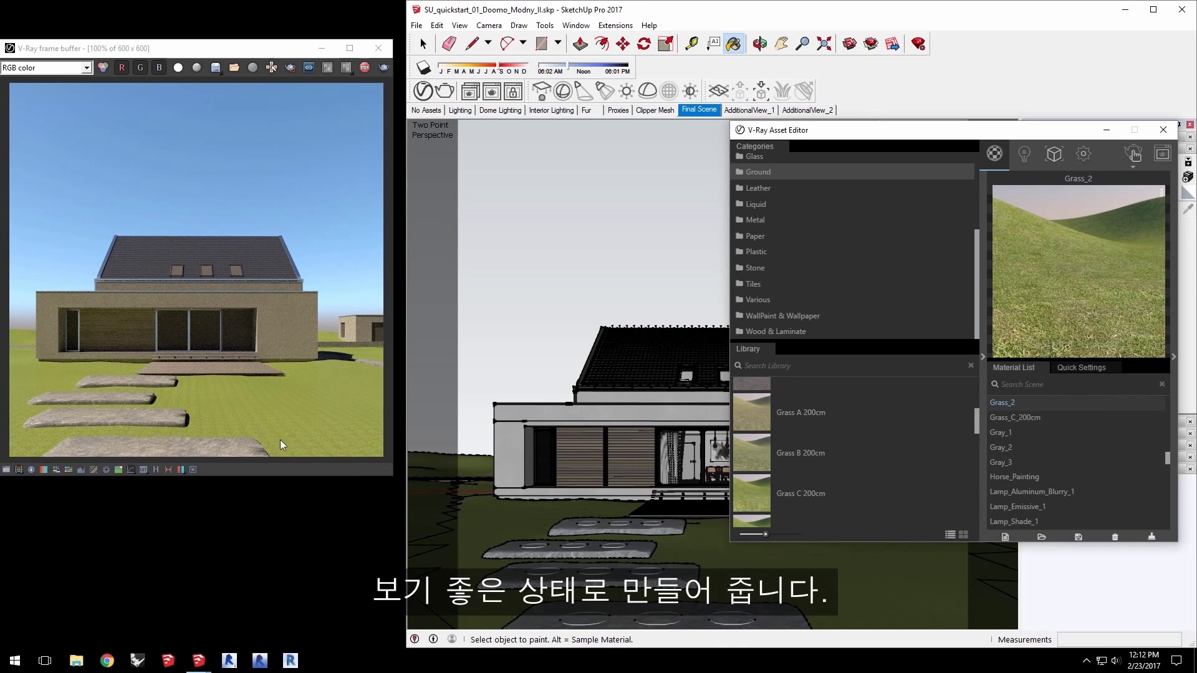
# Step: Enter 10' as the Grass_2 texture width in the Materials Edit tab
pyautogui.moveTo(844, 129)
pyautogui.mouseDown()
pyautogui.moveTo(536, 108)
pyautogui.moveTo(574, 87)
pyautogui.mouseUp()
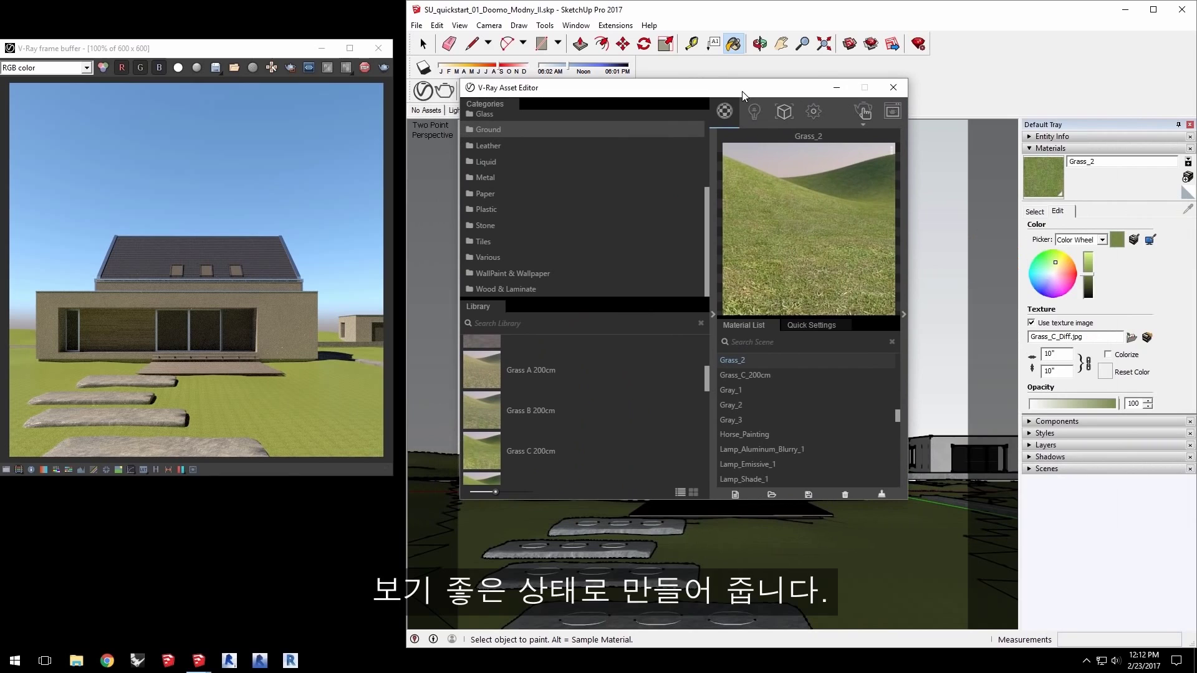
pyautogui.doubleClick(1059, 354)
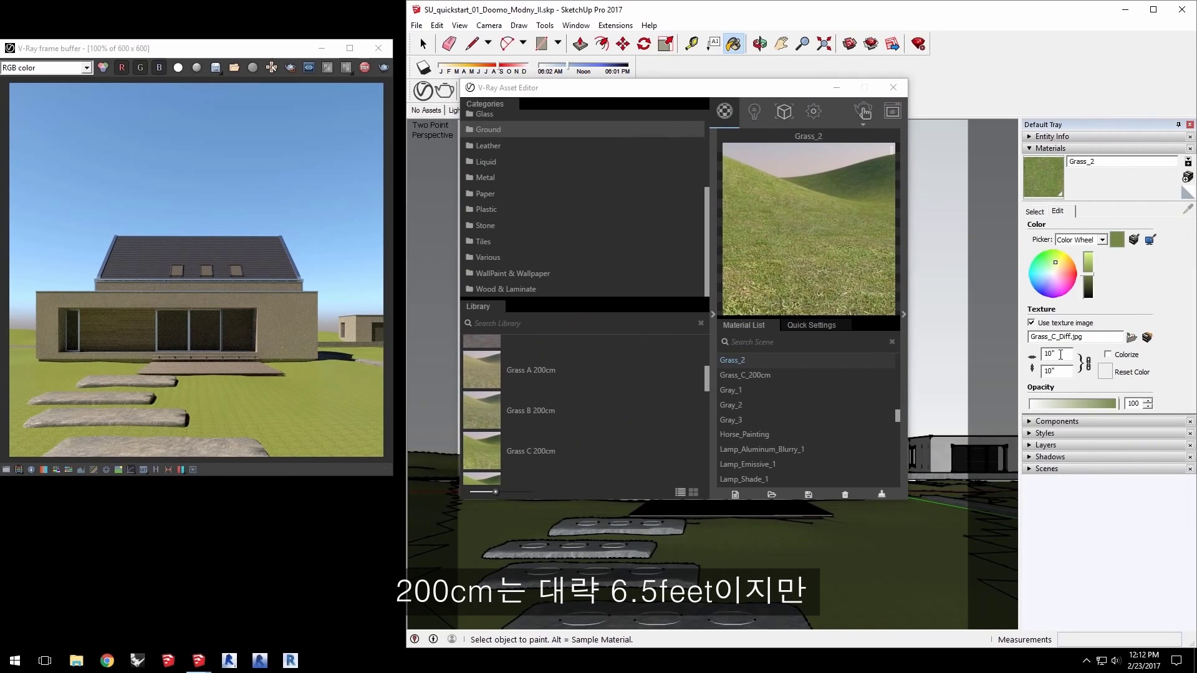
pyautogui.write('1')
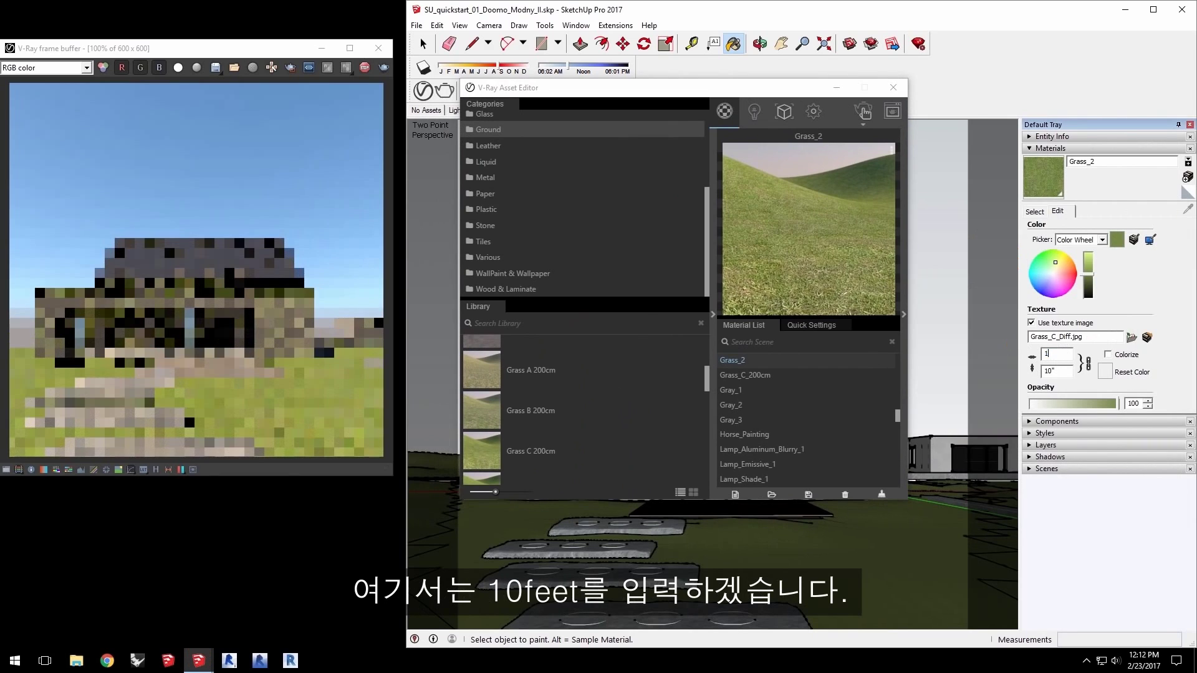
pyautogui.write("0'")
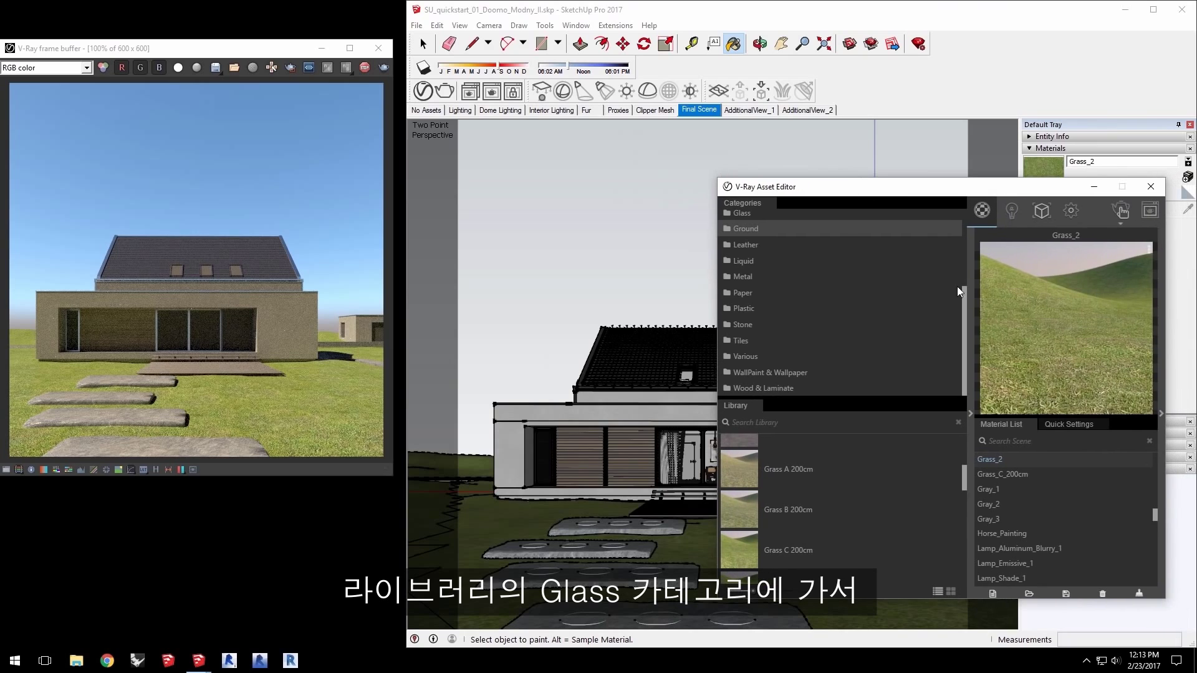
# Step: Add Glass Window Neutral from the Glass library to the Material List
pyautogui.scroll(1, 960, 283)
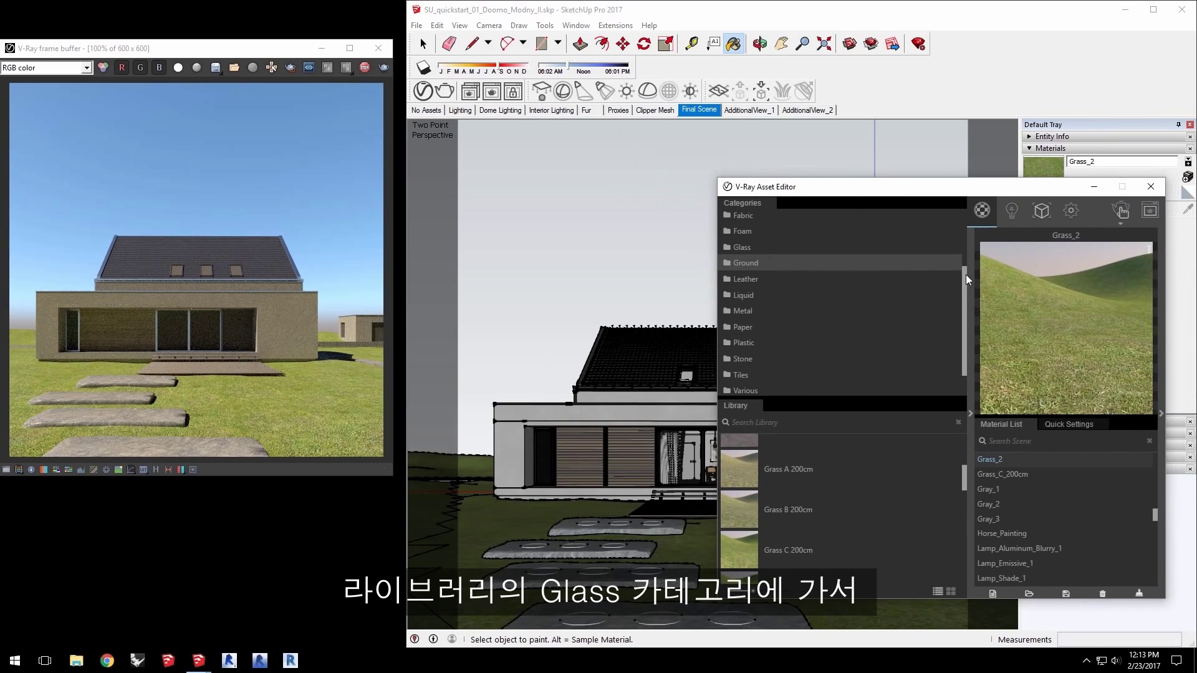
pyautogui.click(960, 247)
pyautogui.moveTo(964, 446); pyautogui.dragTo(970, 560)
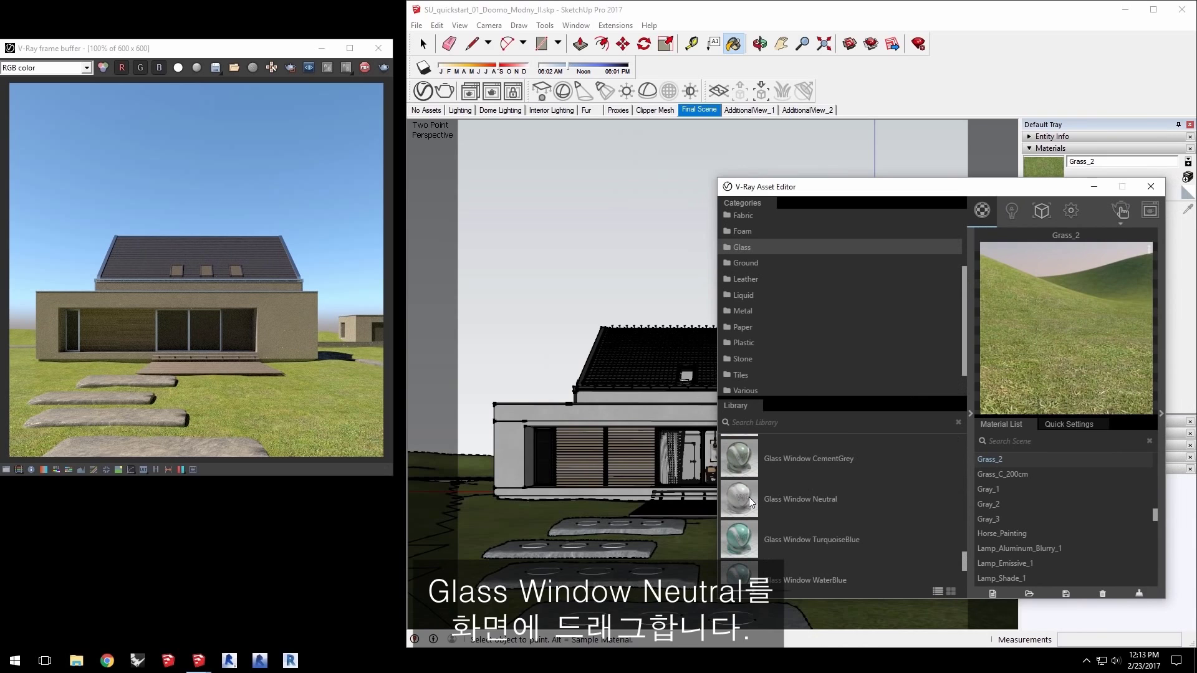
pyautogui.moveTo(749, 497); pyautogui.dragTo(1072, 519)
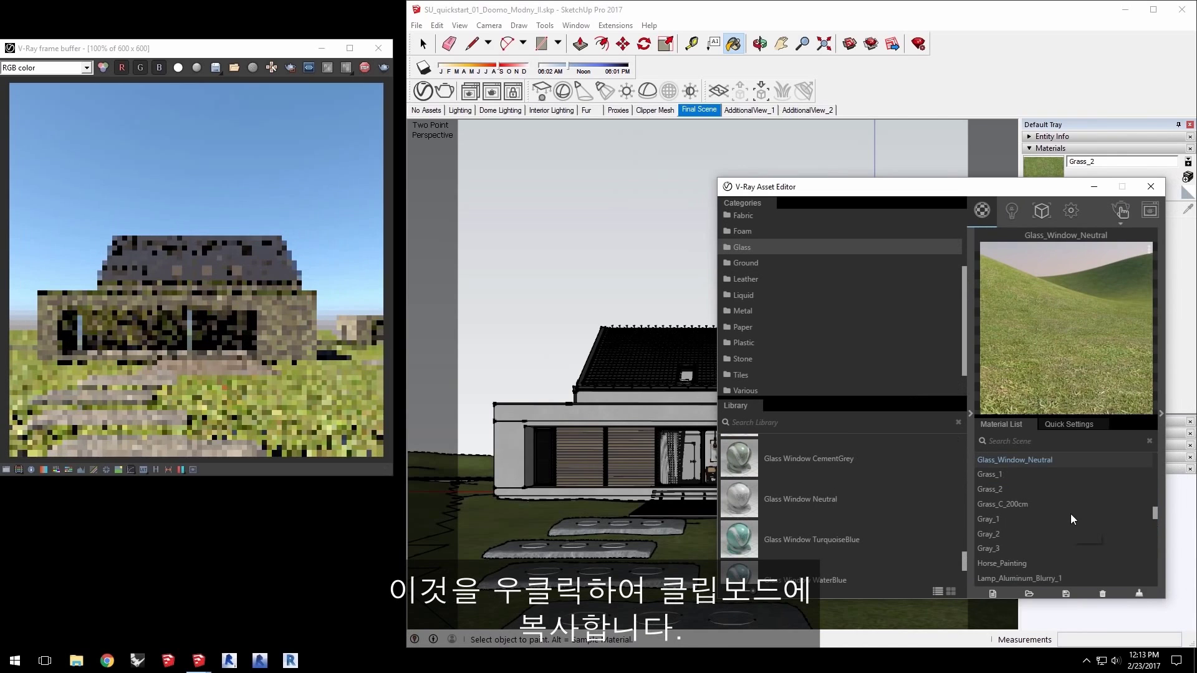
# Step: Copy Glass Window Neutral and paste it onto the sampled Glass_3 window material
pyautogui.rightClick(1038, 461)
pyautogui.click(1064, 543)
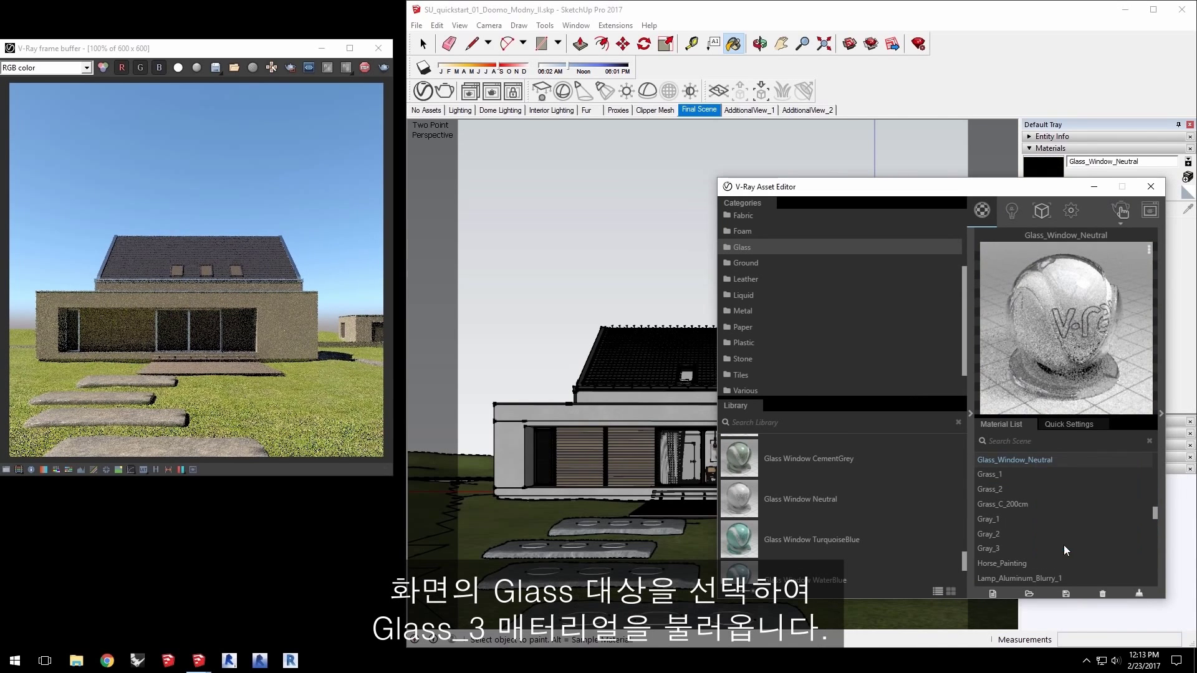
pyautogui.keyDown('alt'); pyautogui.click(692, 449); pyautogui.keyUp('alt')
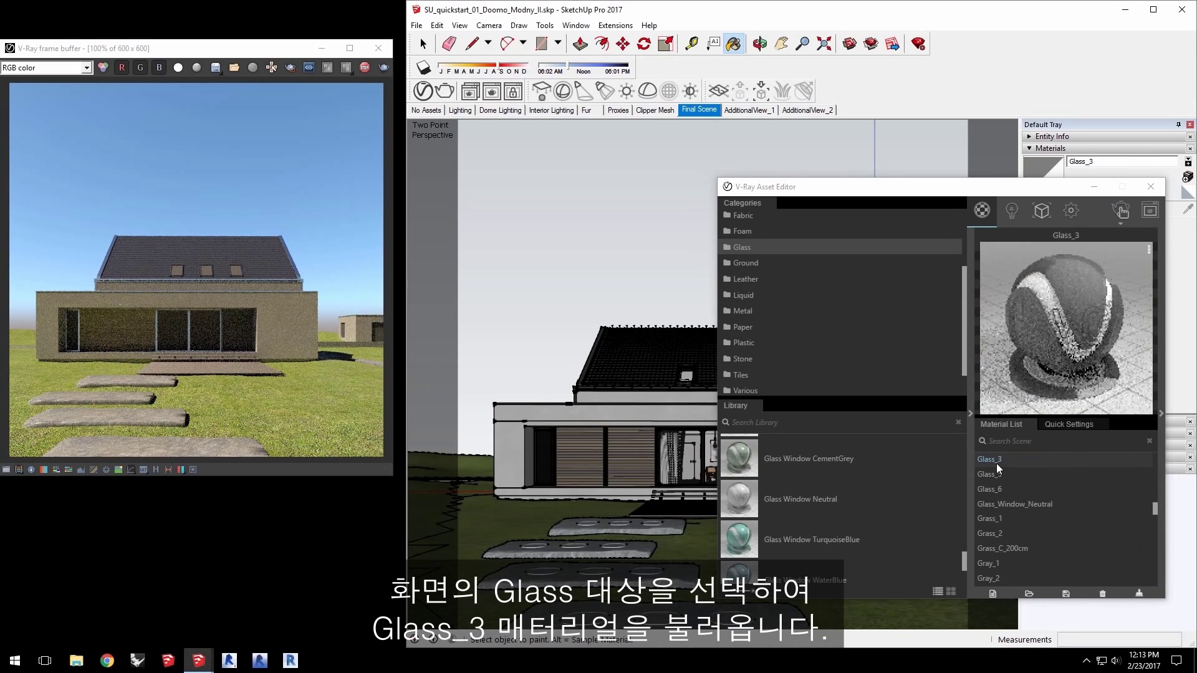
pyautogui.rightClick(997, 461)
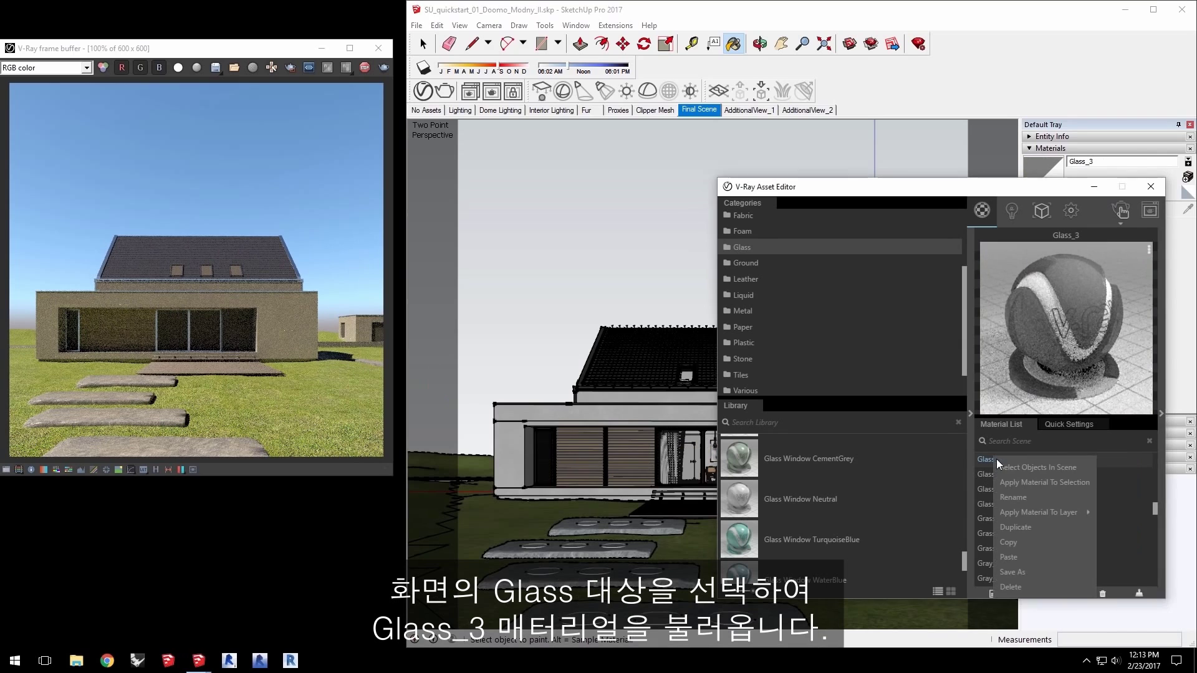
pyautogui.click(1015, 543)
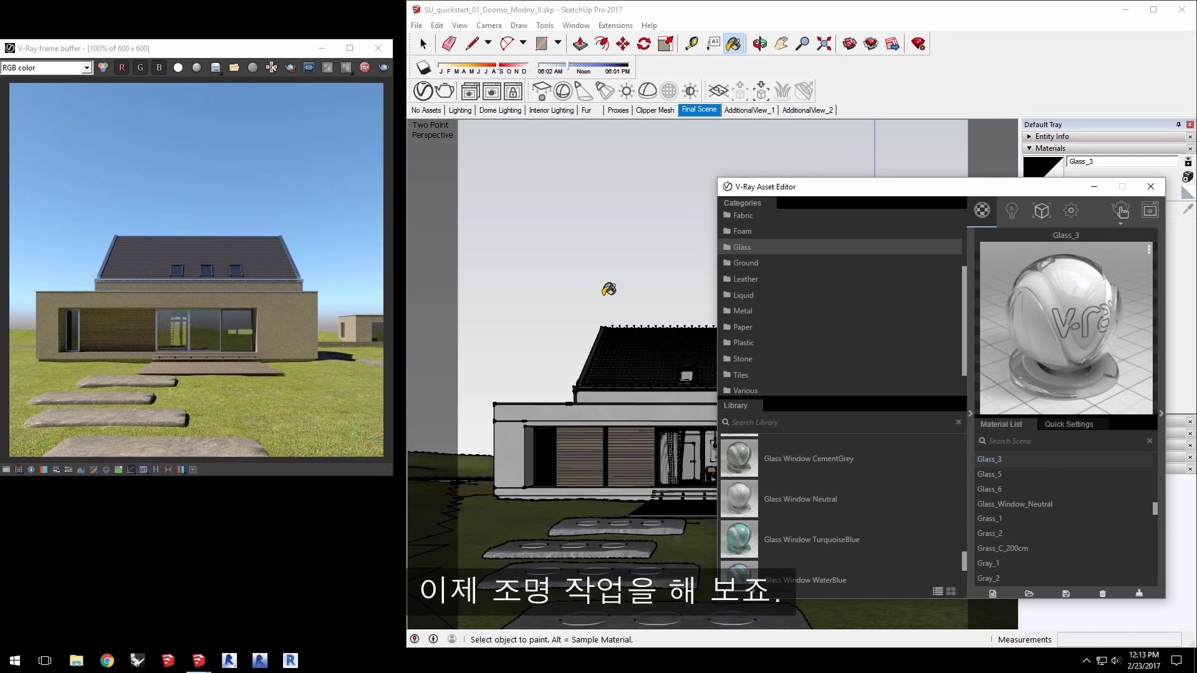
# Step: Collapse the library, show the Lights list, and lock the V-Ray camera orientation
pyautogui.click(968, 414)
pyautogui.moveTo(1061, 181); pyautogui.dragTo(540, 168)
pyautogui.click(491, 198)
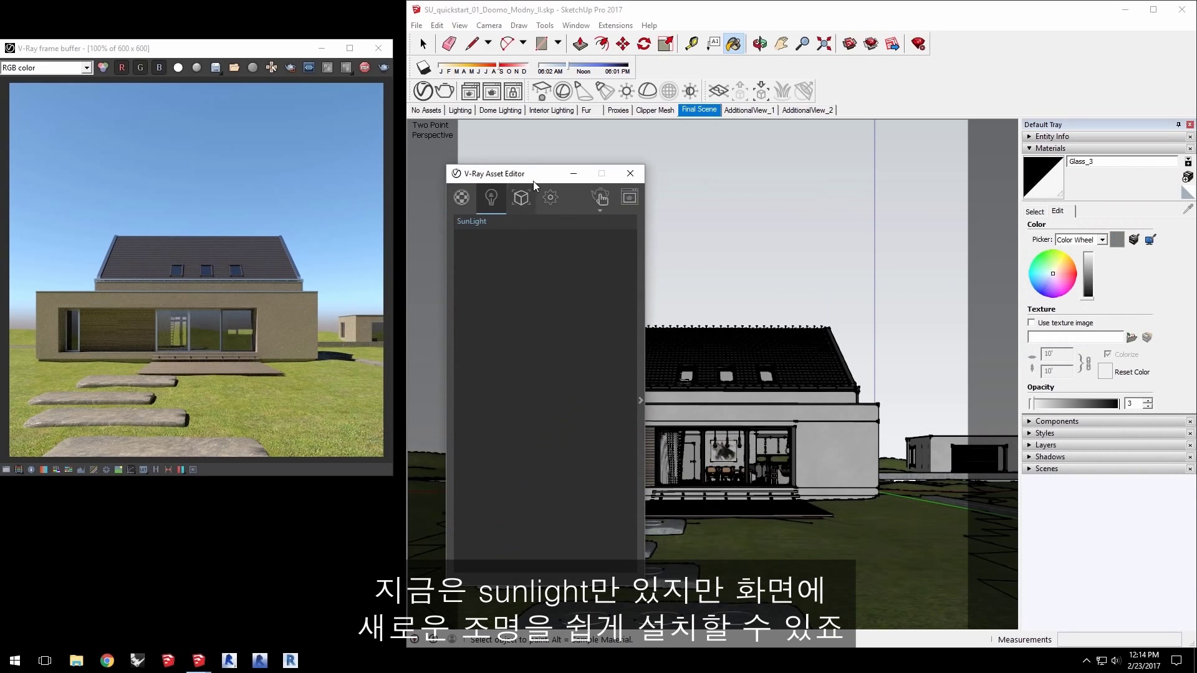
pyautogui.moveTo(499, 174); pyautogui.dragTo(318, 277)
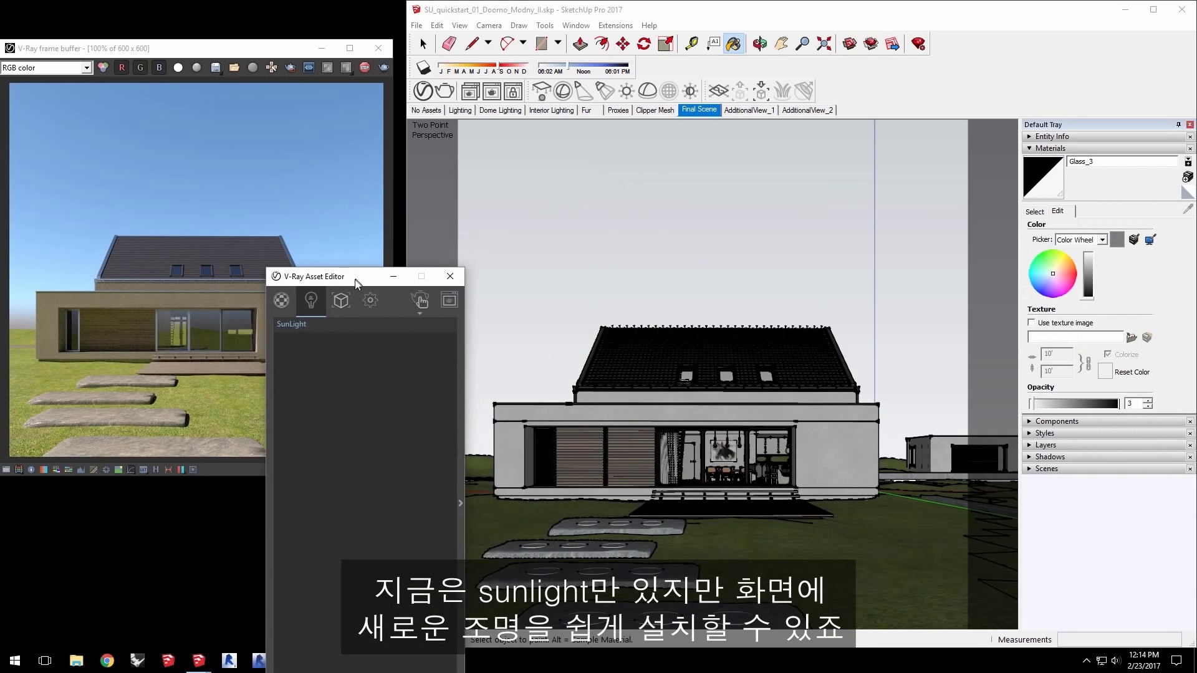
pyautogui.click(516, 94)
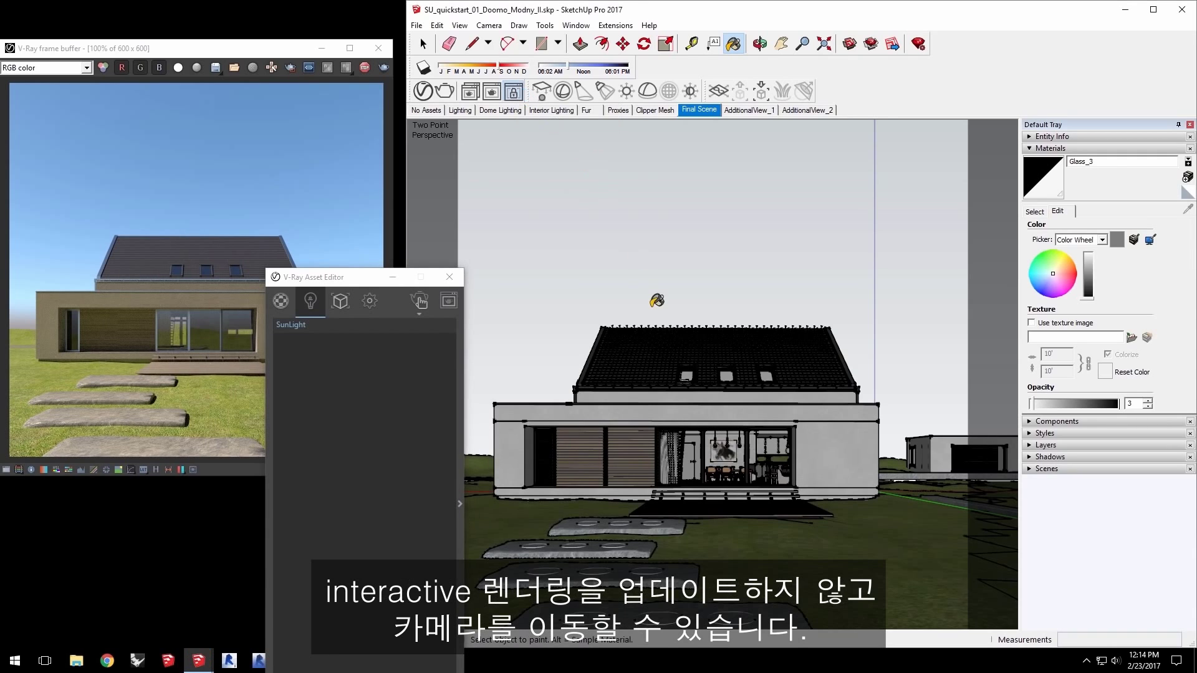
# Step: Orbit and zoom into the house interior toward the stairs and pendant lamps
pyautogui.press('o')
pyautogui.moveTo(657, 301); pyautogui.dragTo(627, 298)
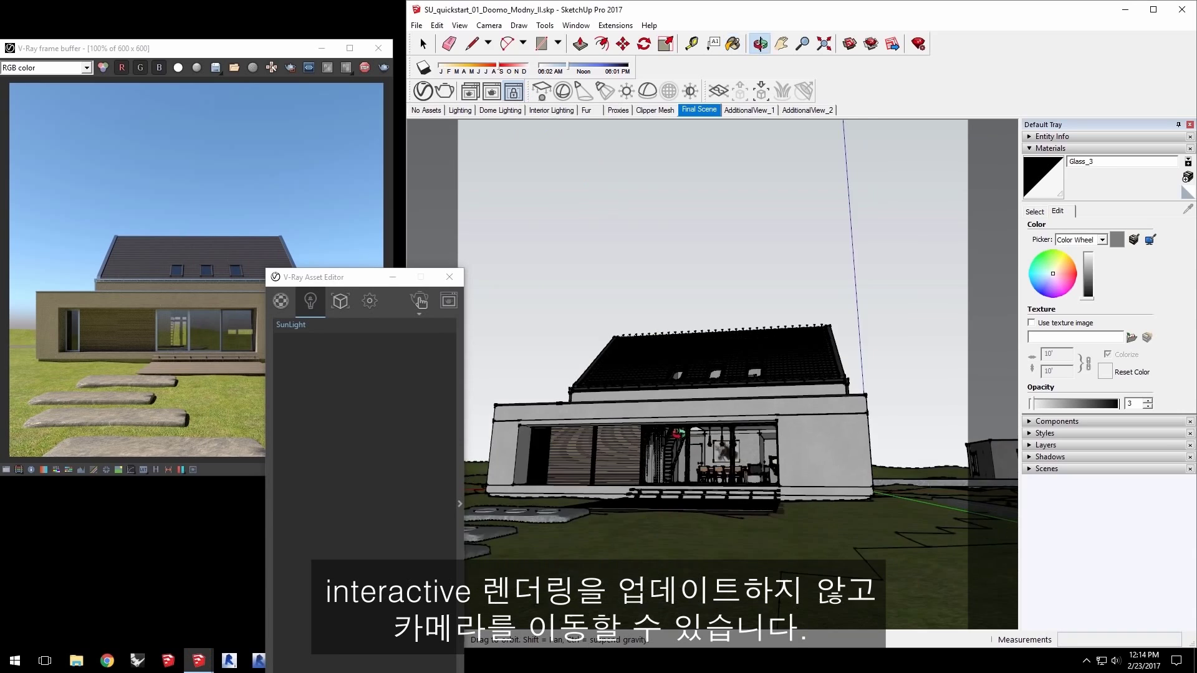
pyautogui.scroll(10, 695, 427)
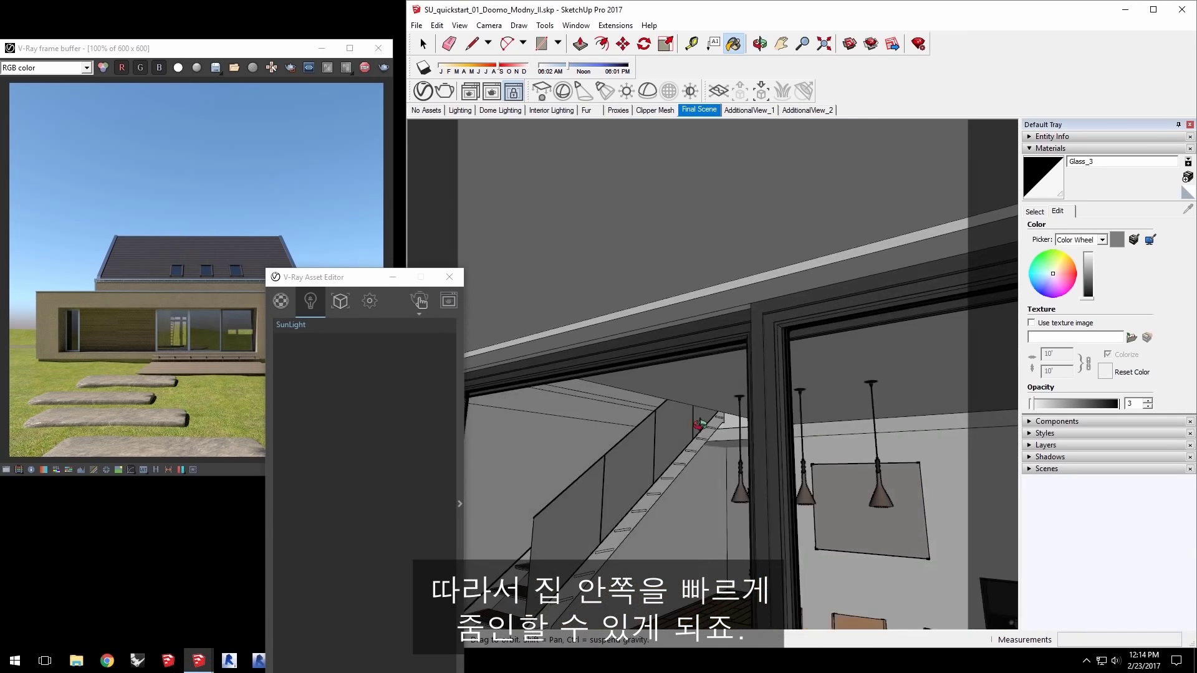
pyautogui.scroll(10, 699, 426)
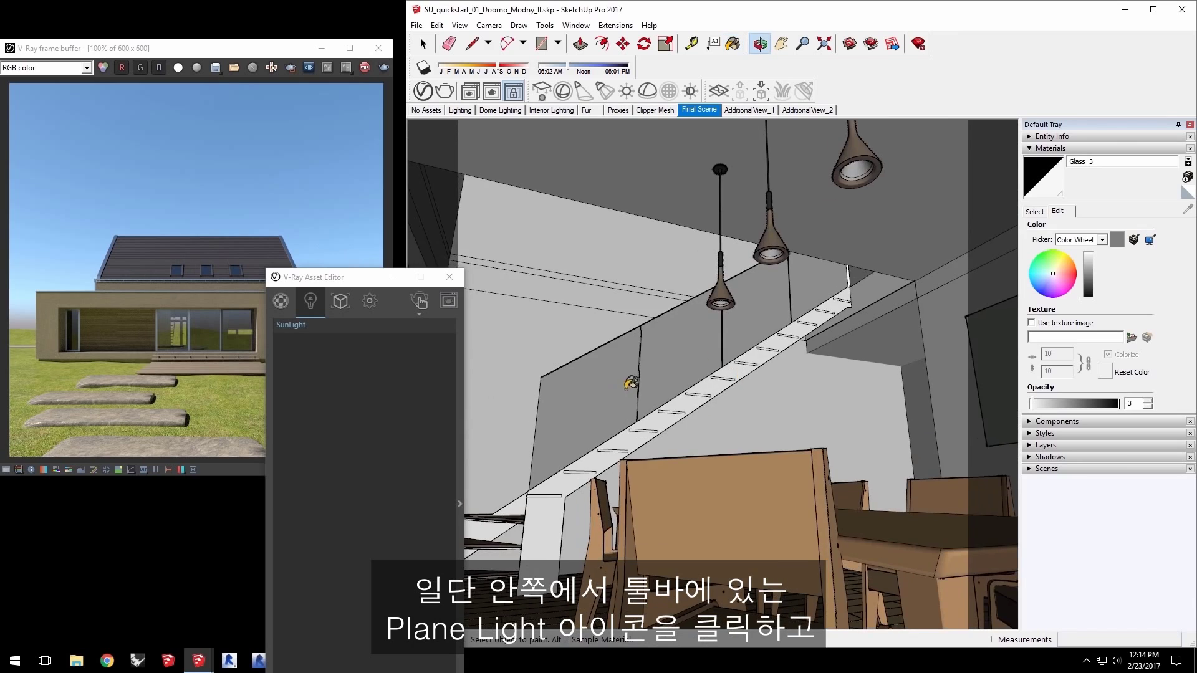
pyautogui.moveTo(631, 383); pyautogui.dragTo(702, 380, button='middle')
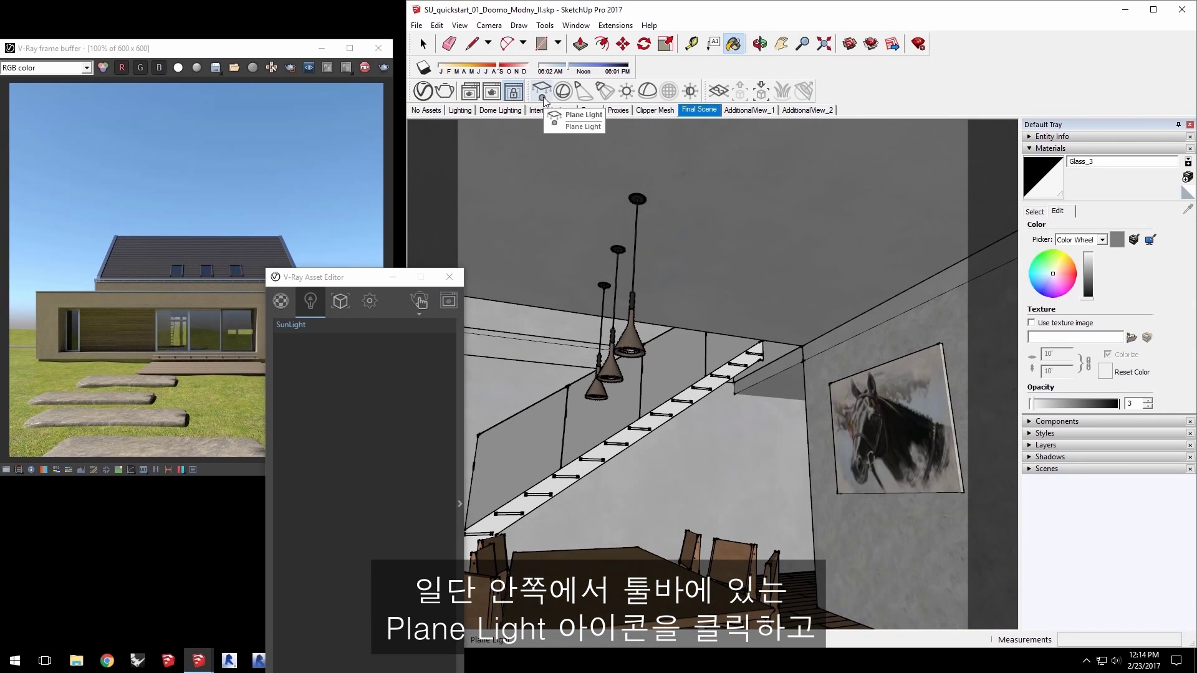
# Step: Draw a V-Ray Rectangle Light across the ceiling near the pendant lamp
pyautogui.click(543, 92)
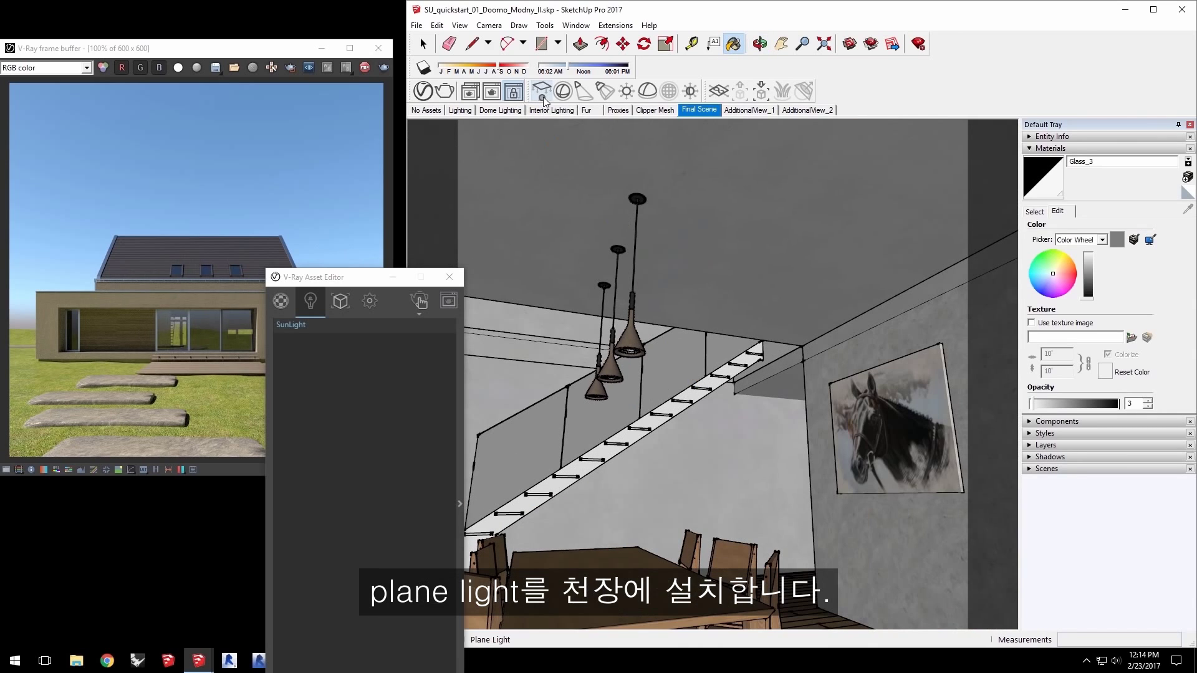
pyautogui.moveTo(788, 316)
pyautogui.mouseDown(button='middle')
pyautogui.moveTo(700, 270)
pyautogui.moveTo(792, 325)
pyautogui.mouseUp(button='middle')
pyautogui.click(793, 321)
pyautogui.moveTo(709, 264); pyautogui.dragTo(573, 261, button='middle')
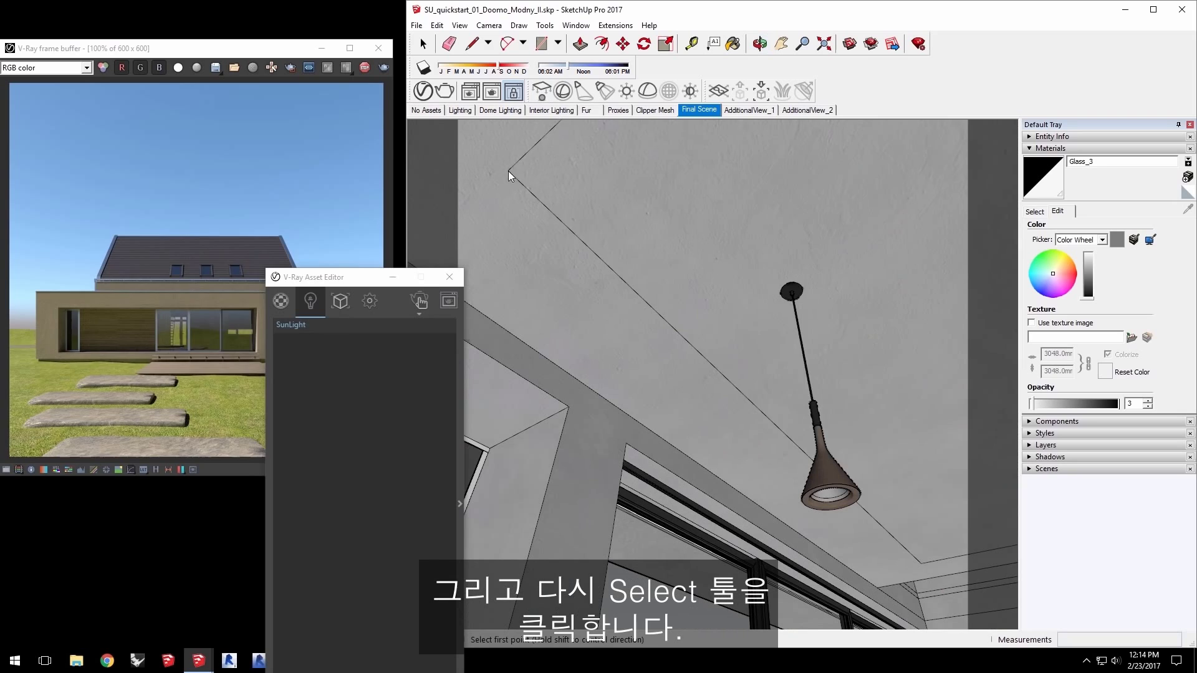
pyautogui.click(508, 176)
# Step: Lower the rectangle light just below the ceiling and shift the sun time toward evening
pyautogui.press('space')
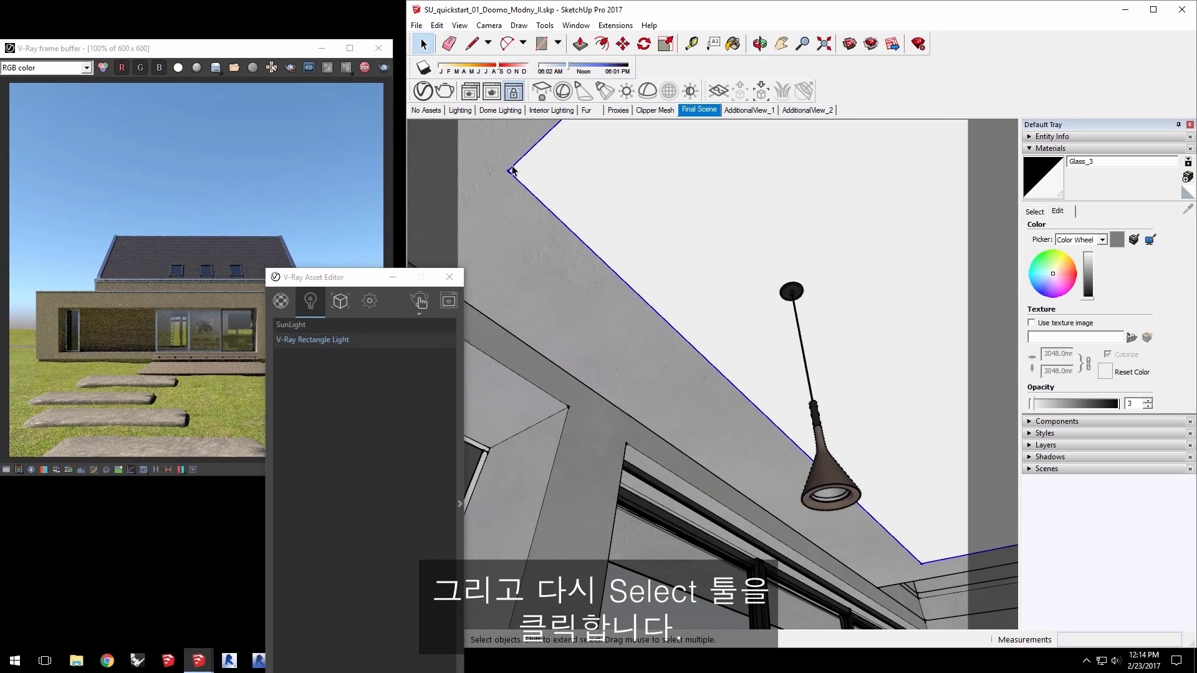
pyautogui.press('m')
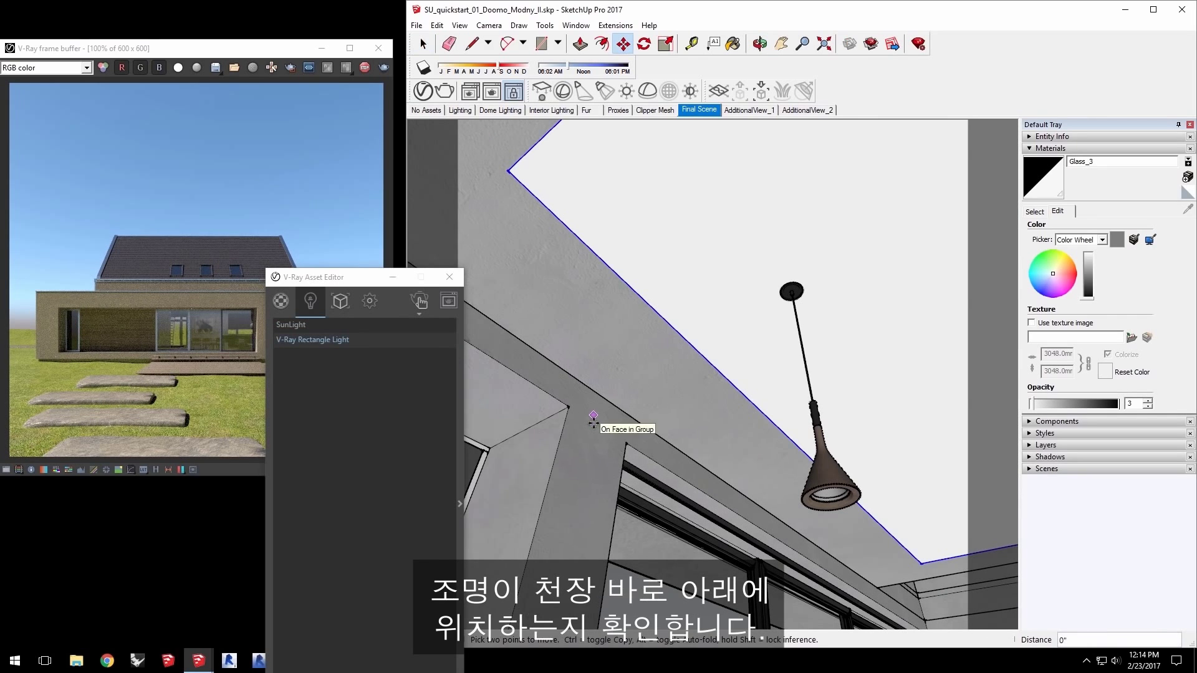
pyautogui.click(591, 425)
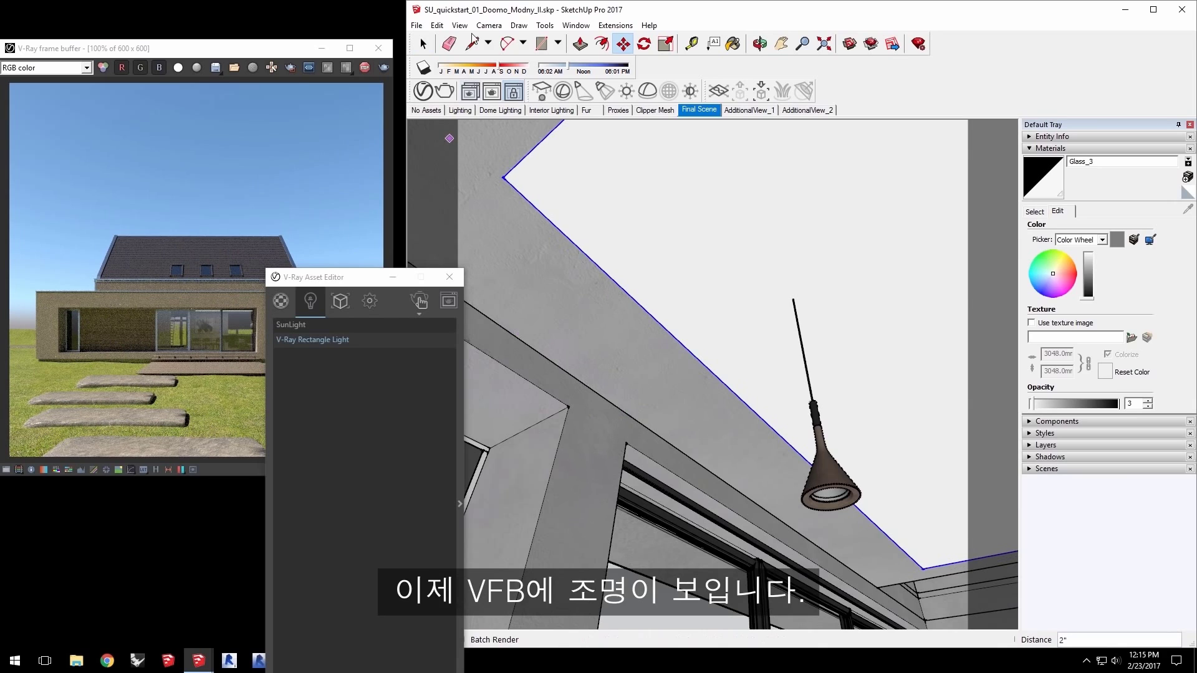
pyautogui.moveTo(568, 67); pyautogui.dragTo(630, 70)
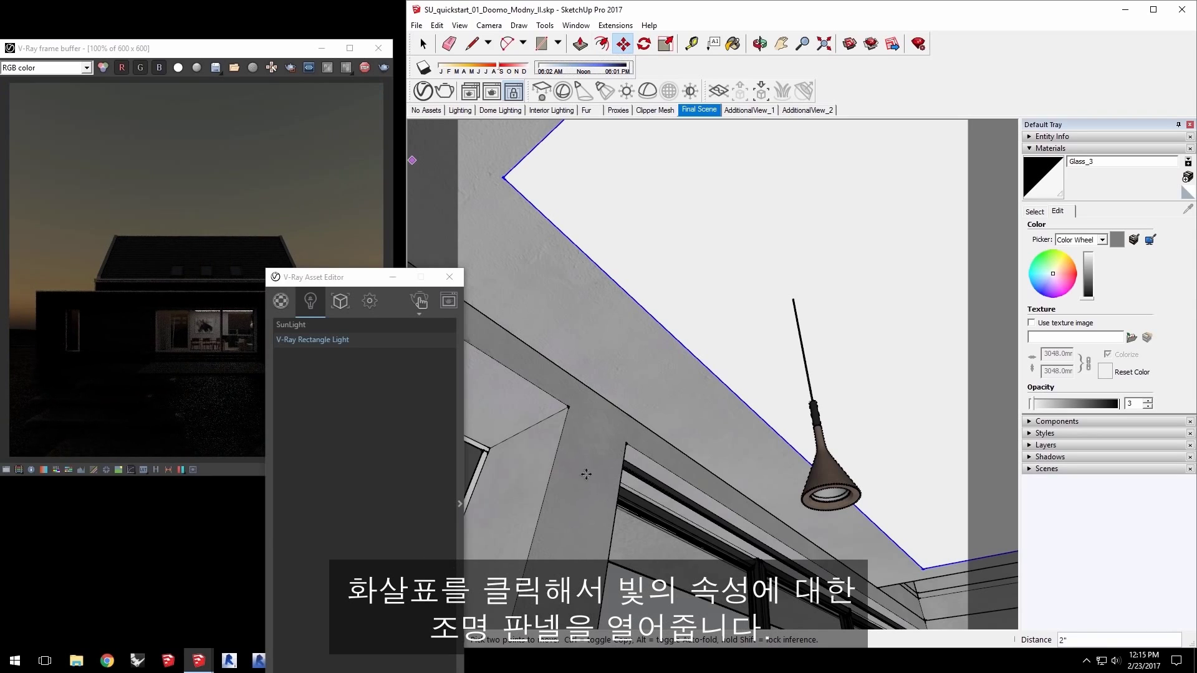
# Step: Set the Rectangle Light intensity from 30 to 80, leaving units at Default (Scalar)
pyautogui.click(342, 350)
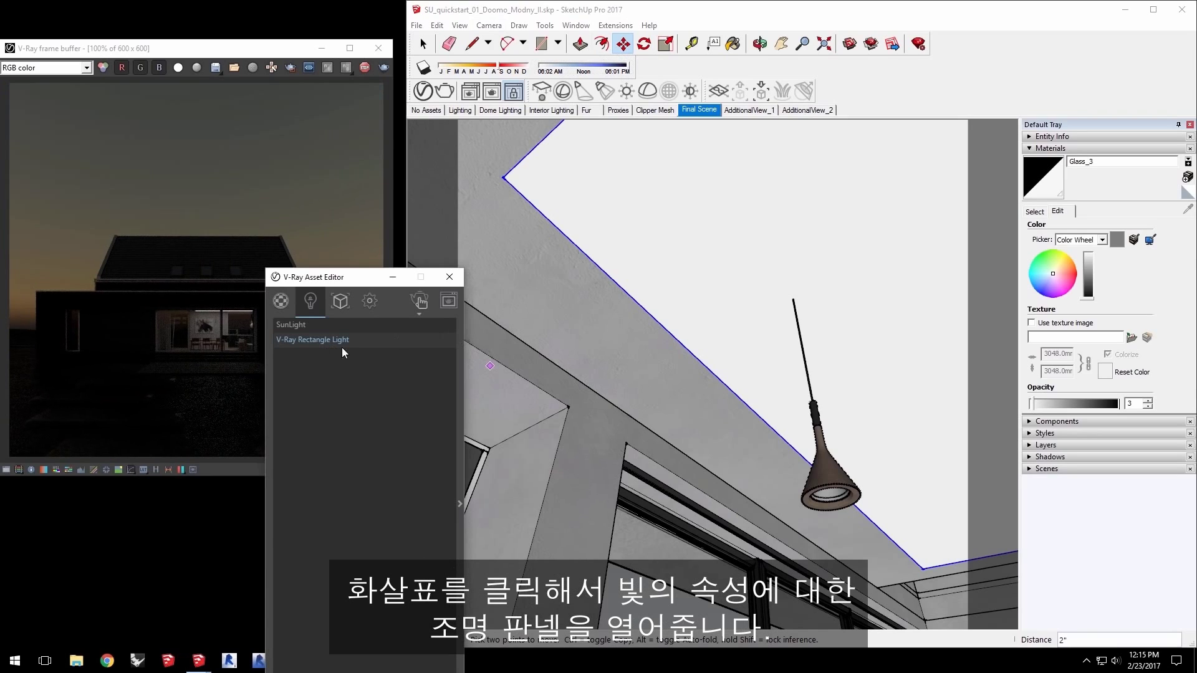
pyautogui.click(461, 432)
pyautogui.moveTo(442, 276); pyautogui.dragTo(514, 121)
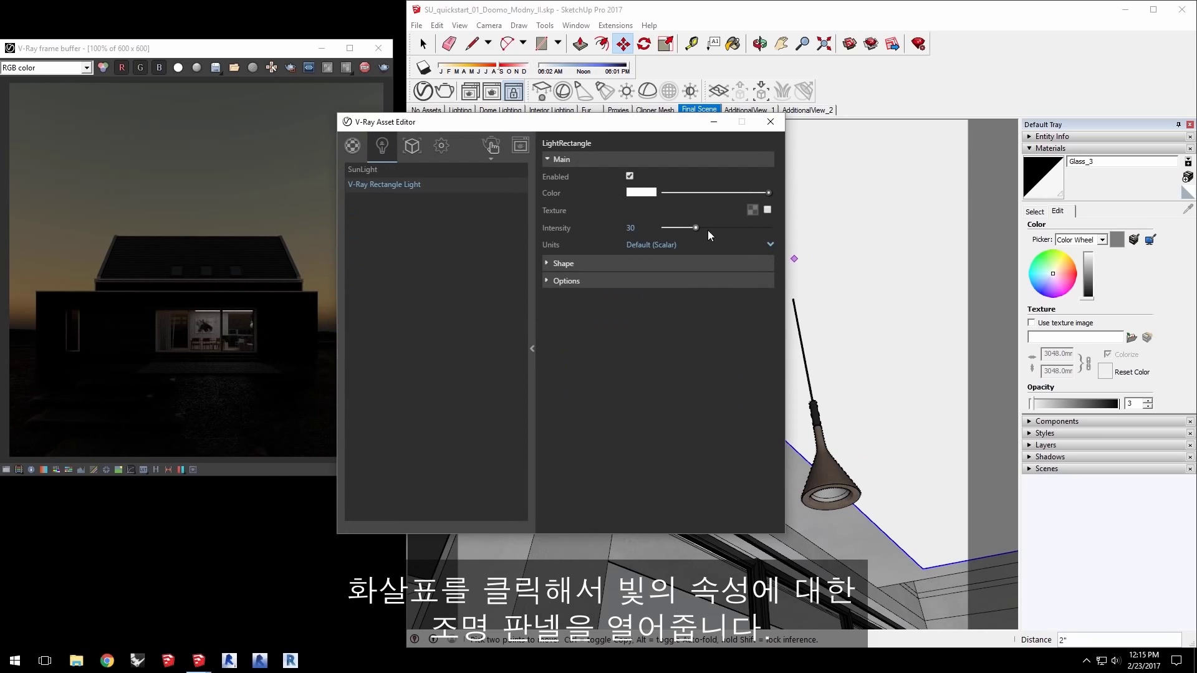
pyautogui.moveTo(696, 228); pyautogui.dragTo(749, 232)
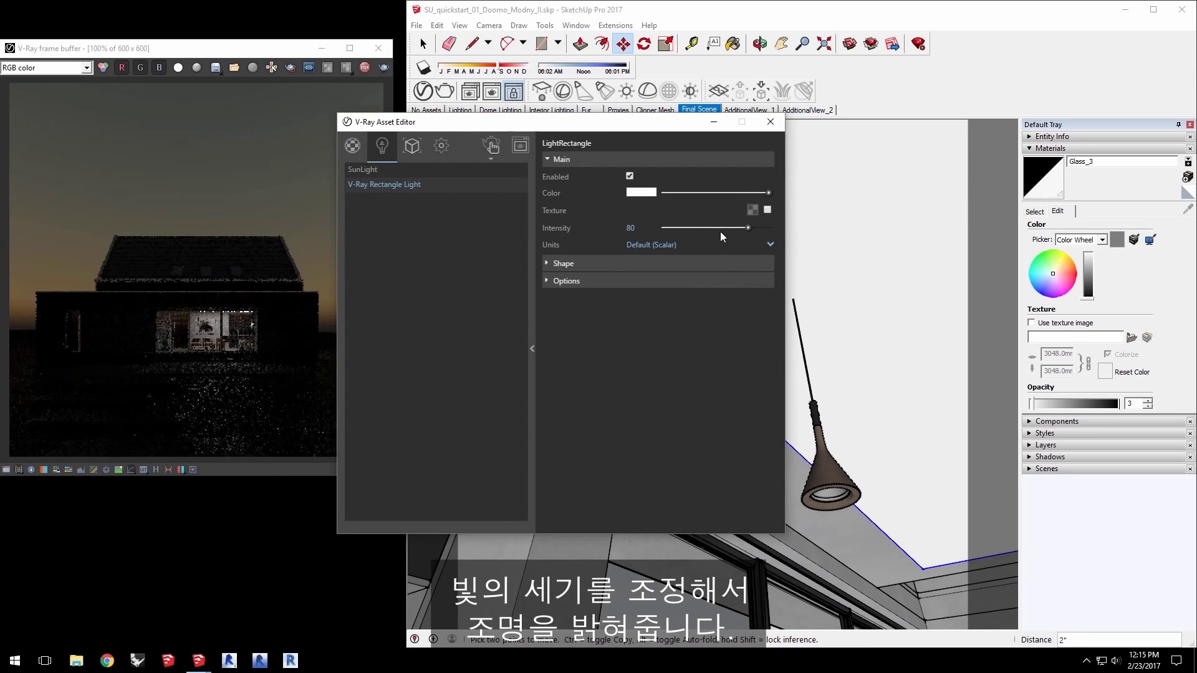
pyautogui.click(772, 245)
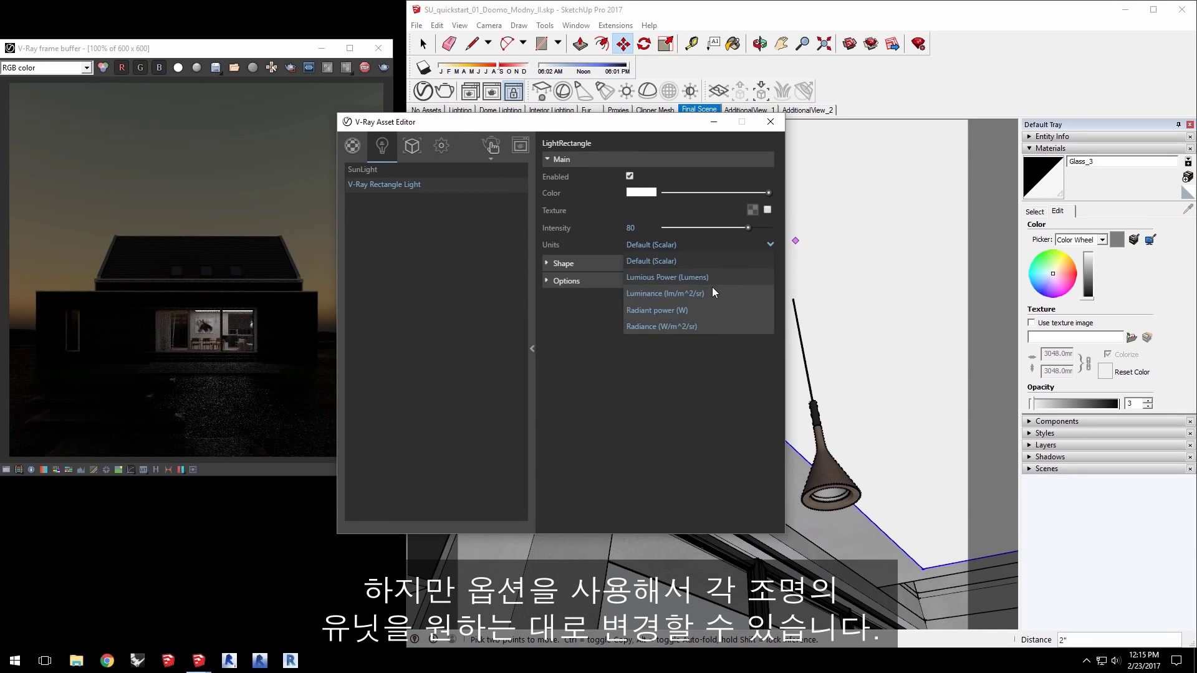
pyautogui.click(635, 382)
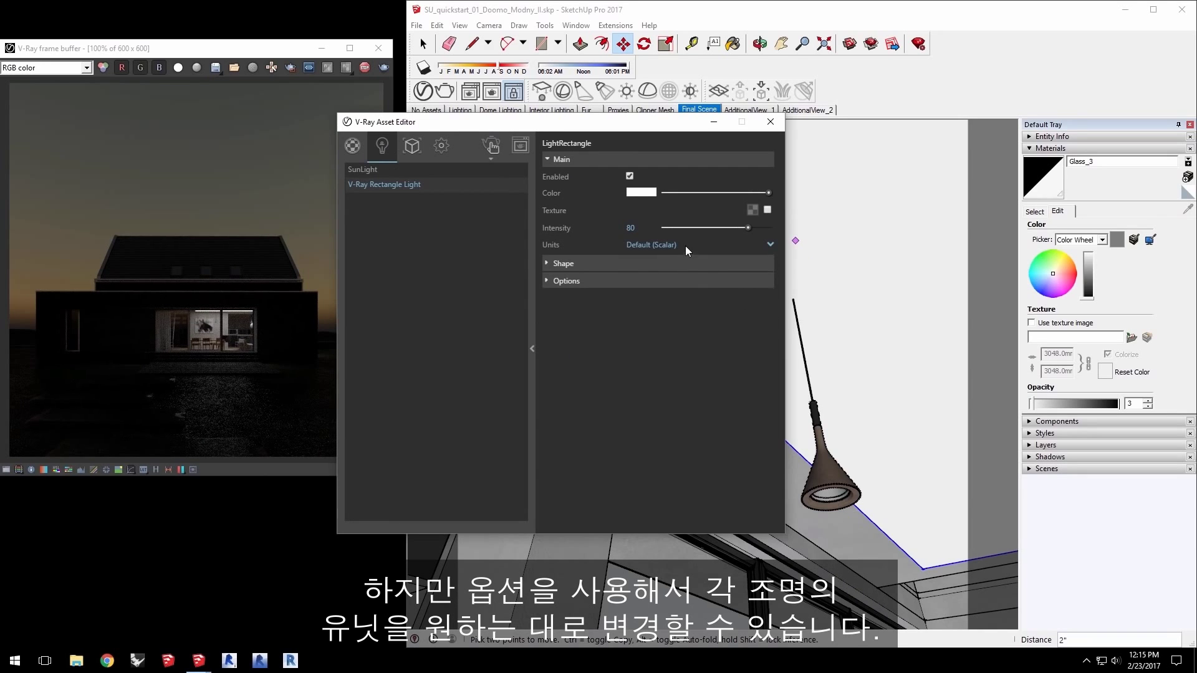
pyautogui.moveTo(617, 131)
pyautogui.mouseDown()
pyautogui.moveTo(534, 383)
pyautogui.moveTo(483, 496)
pyautogui.mouseUp()
# Step: Orbit and zoom up to the ceiling window frame and switch to the Select tool
pyautogui.click(588, 286)
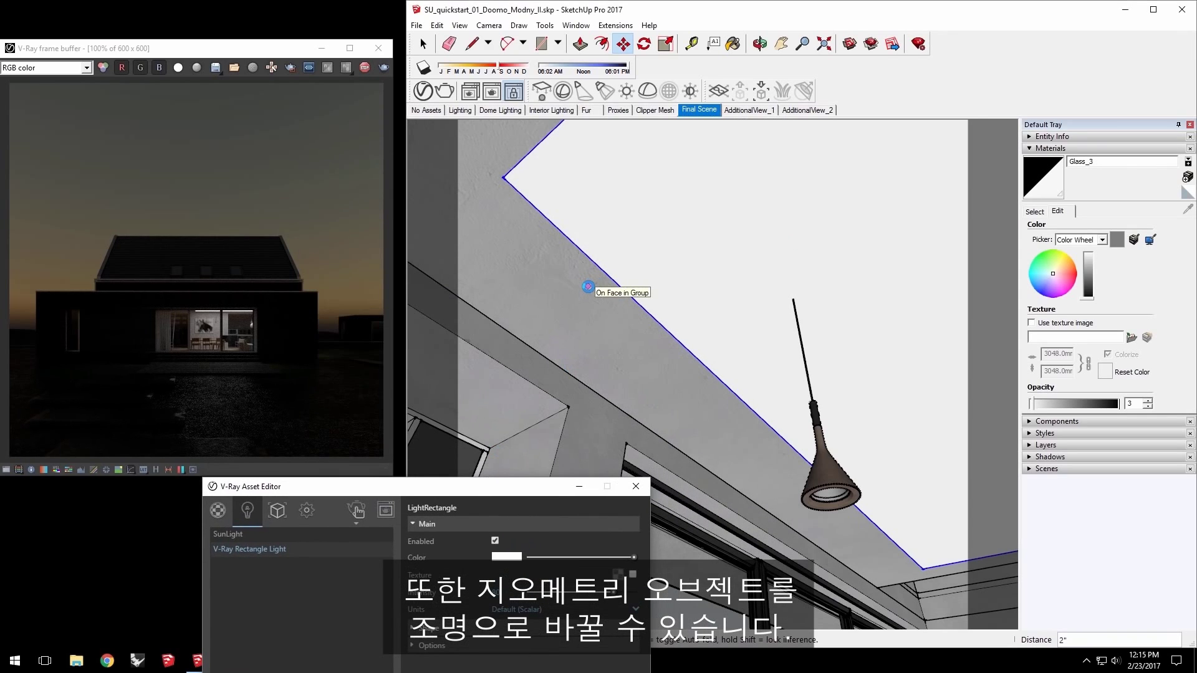
pyautogui.moveTo(588, 286)
pyautogui.mouseDown(button='middle')
pyautogui.moveTo(840, 347)
pyautogui.moveTo(598, 310)
pyautogui.moveTo(891, 312)
pyautogui.moveTo(1192, 337)
pyautogui.moveTo(869, 393)
pyautogui.mouseUp(button='middle')
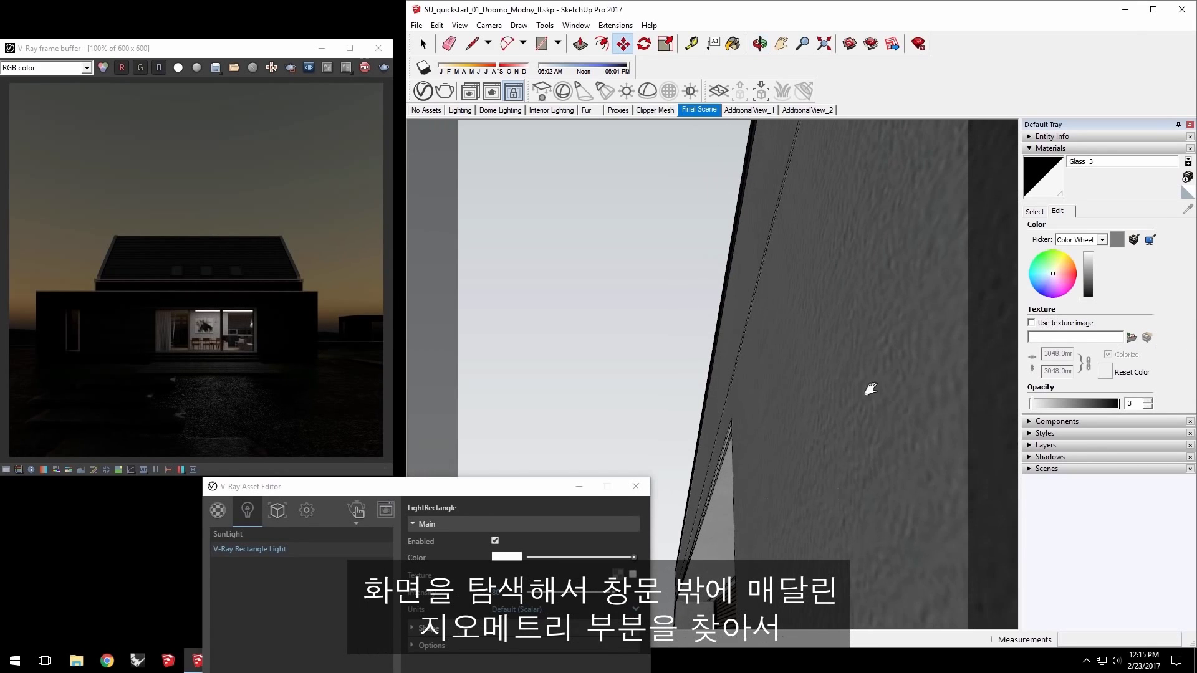
pyautogui.scroll(2, 767, 535)
pyautogui.scroll(5, 767, 535)
pyautogui.moveTo(750, 417); pyautogui.dragTo(652, 356, button='middle')
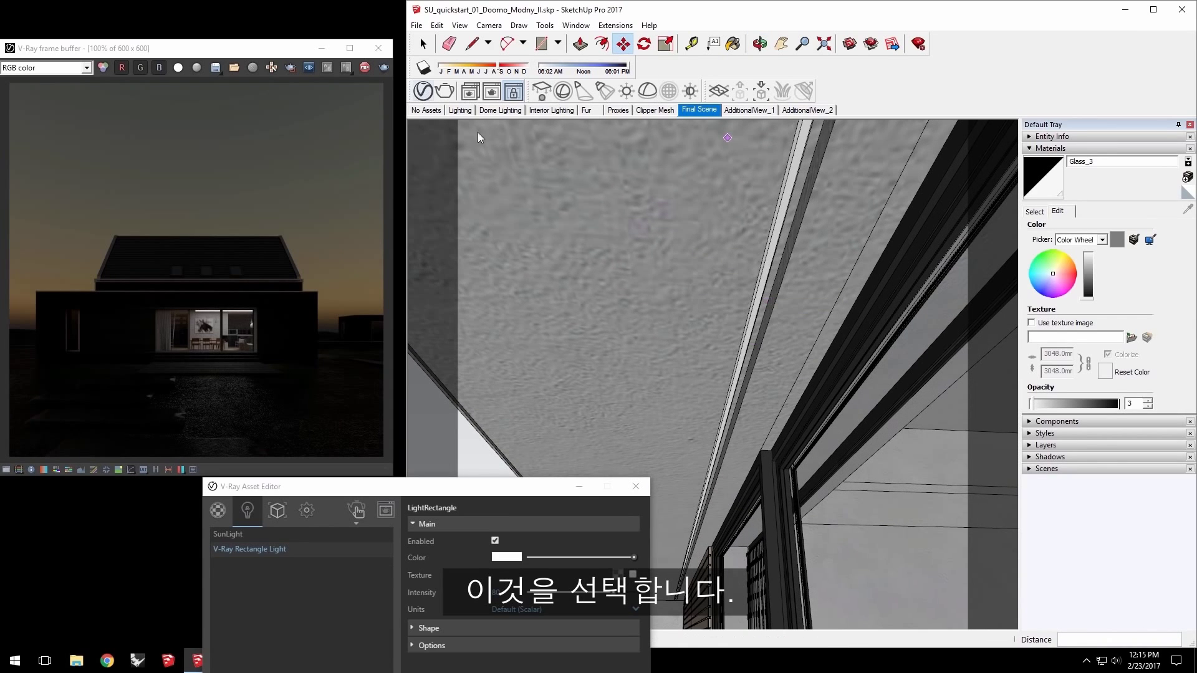
pyautogui.click(423, 44)
# Step: Select the narrow strip beside the window frame and convert it into a V-Ray Mesh Light
pyautogui.click(777, 219)
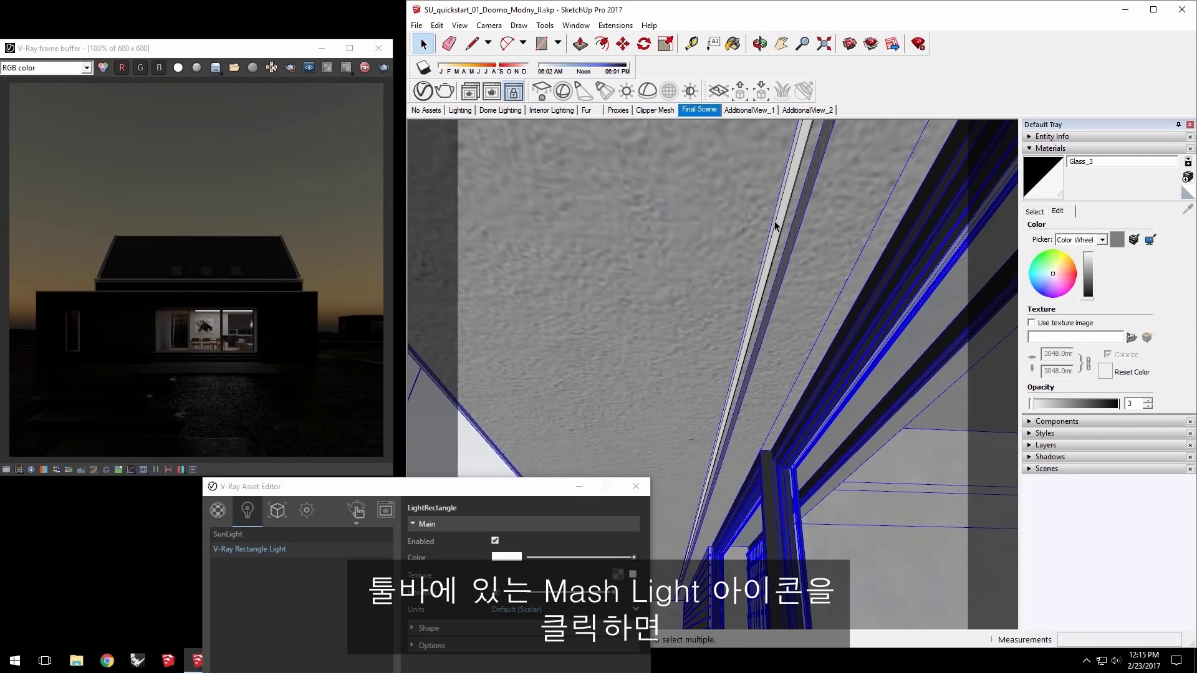
pyautogui.click(777, 220)
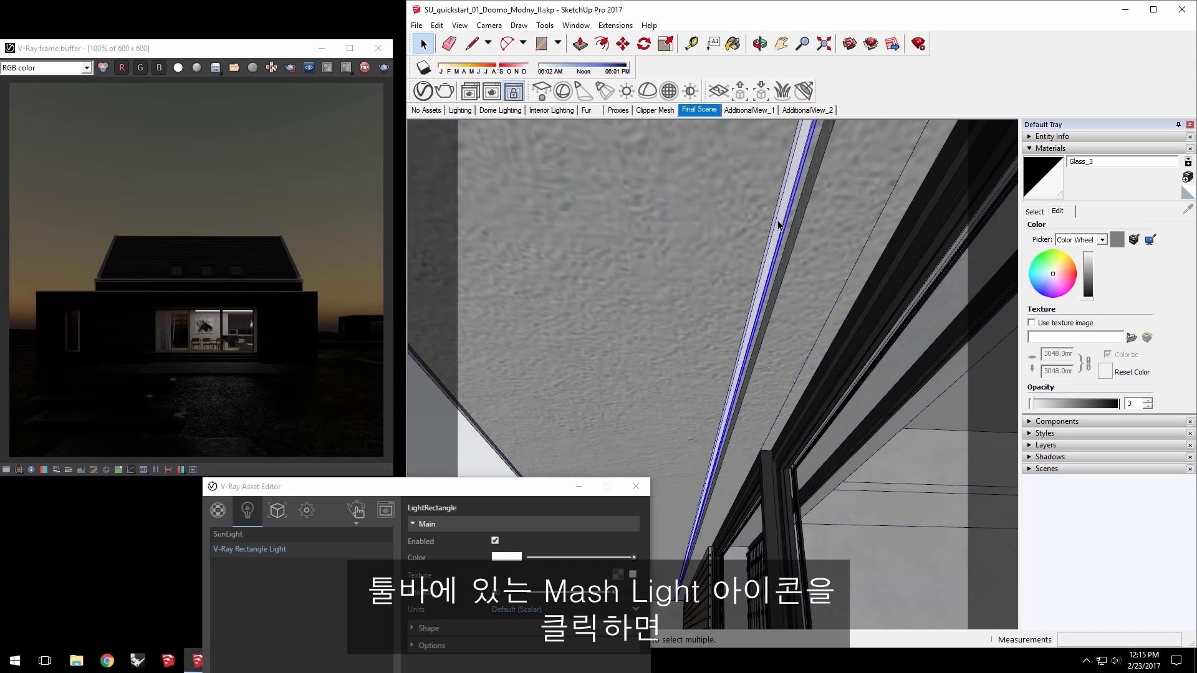
pyautogui.click(668, 91)
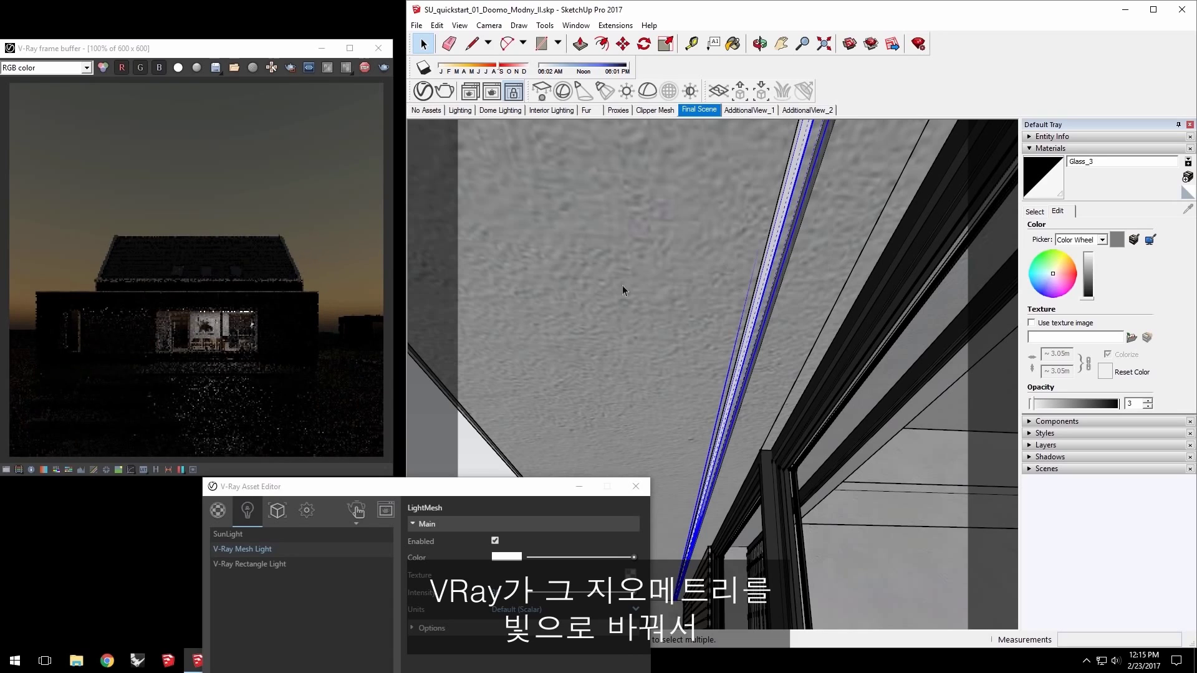
# Step: Set the mesh light's intensity to 60.3 in the Asset Editor
pyautogui.moveTo(363, 489); pyautogui.dragTo(431, 181)
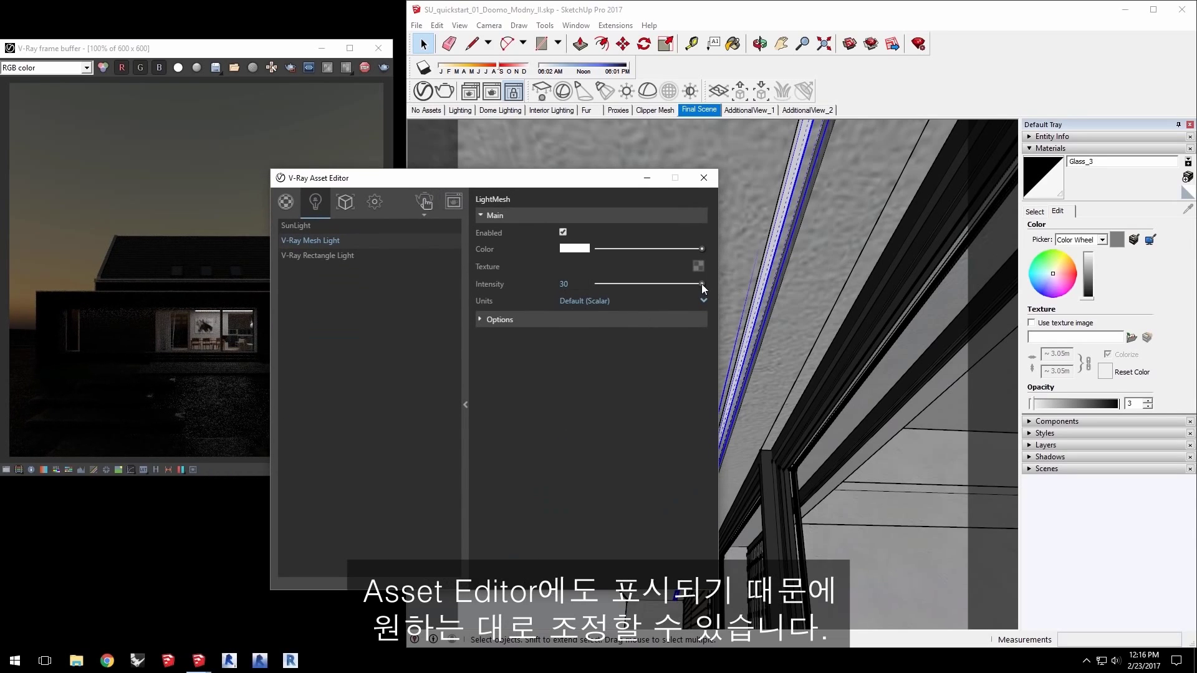
pyautogui.moveTo(702, 285)
pyautogui.mouseDown()
pyautogui.moveTo(635, 283)
pyautogui.moveTo(701, 281)
pyautogui.mouseUp()
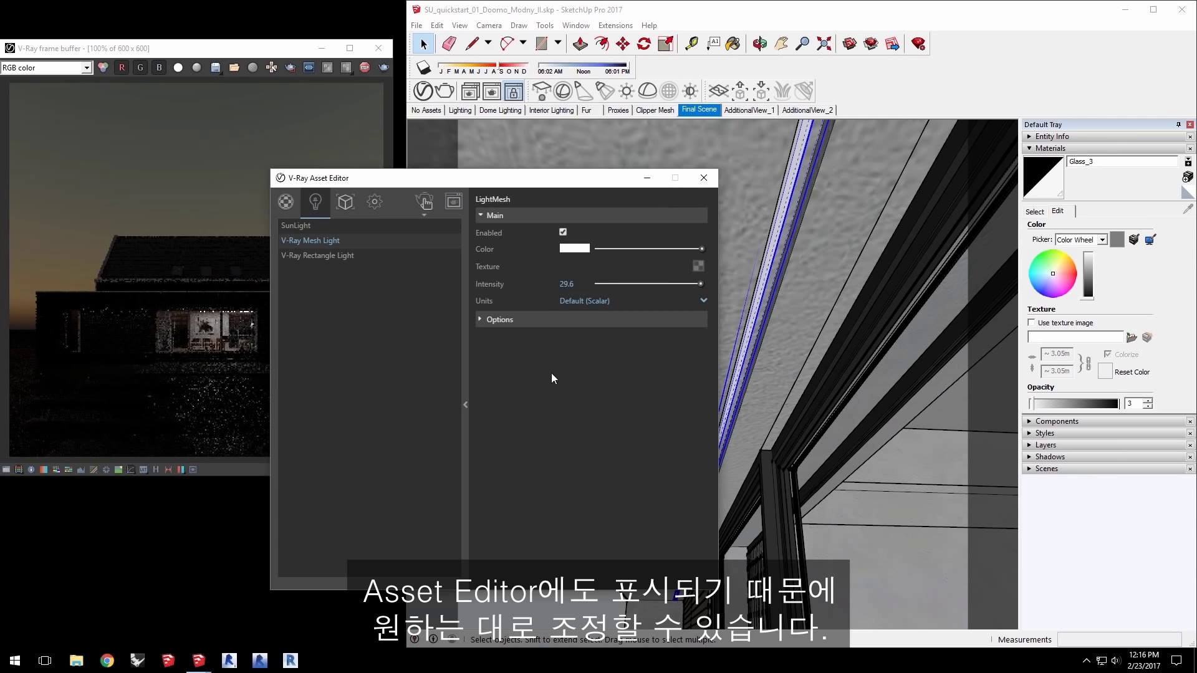
pyautogui.moveTo(503, 182); pyautogui.dragTo(605, 183)
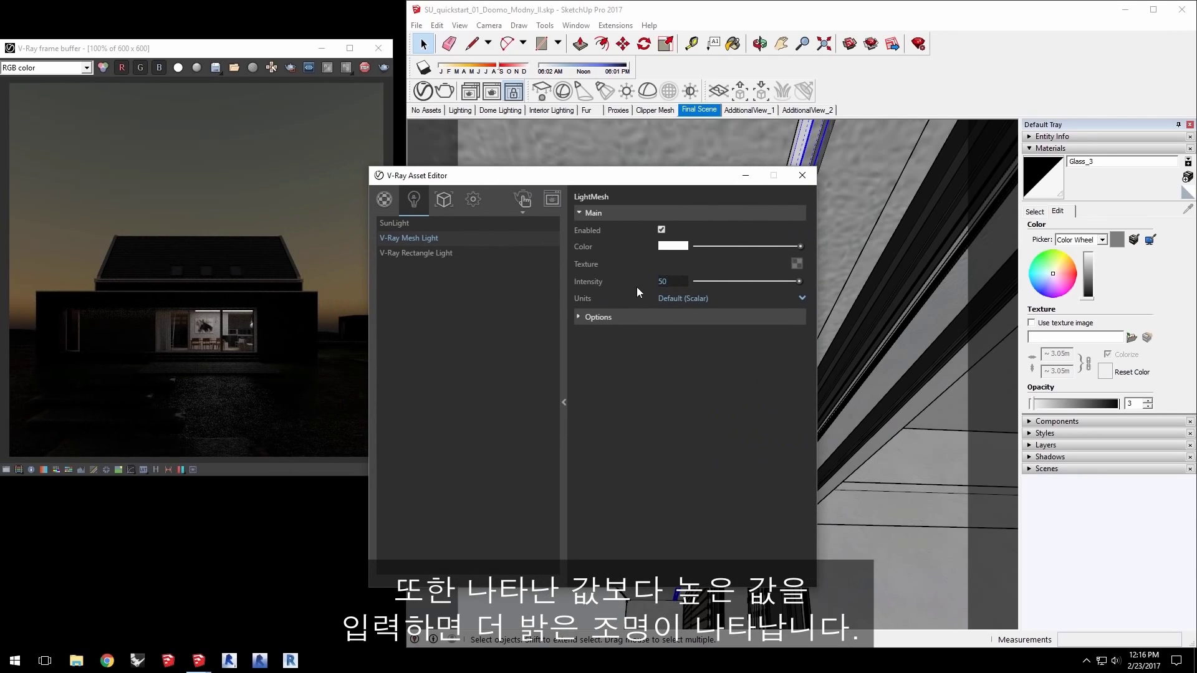
pyautogui.press('Return')
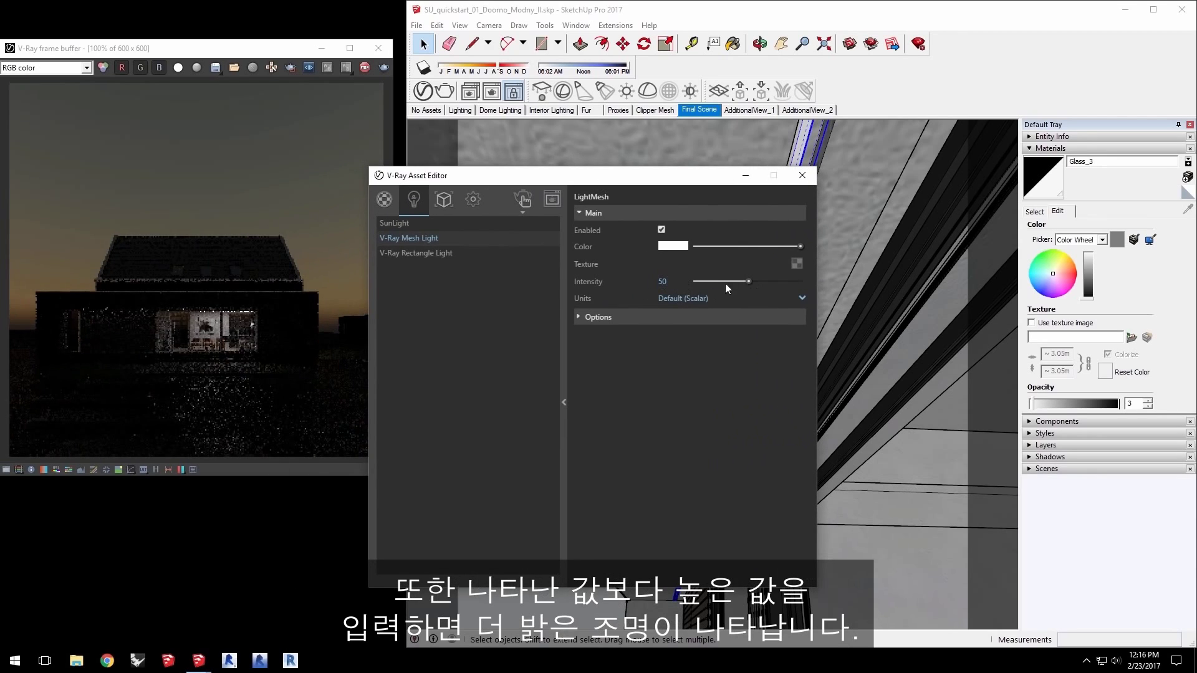
pyautogui.moveTo(766, 282); pyautogui.dragTo(760, 282)
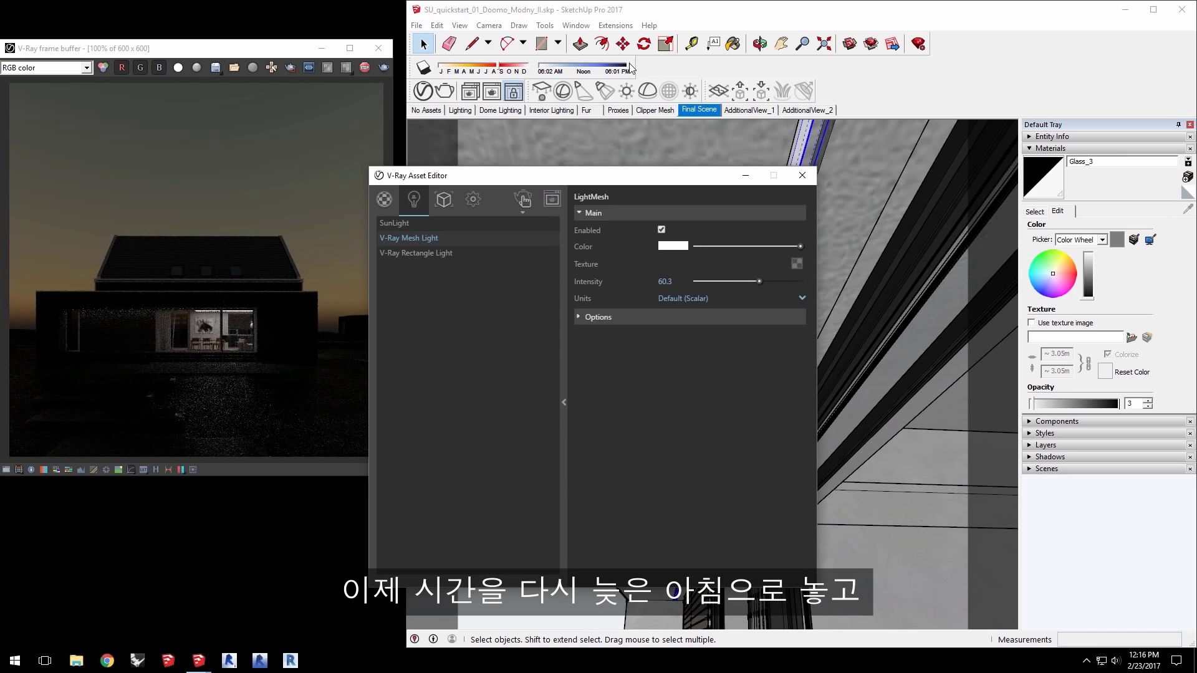
# Step: Move the sun to late morning, return to the Final Scene view, and select the ground
pyautogui.moveTo(628, 66); pyautogui.dragTo(569, 67)
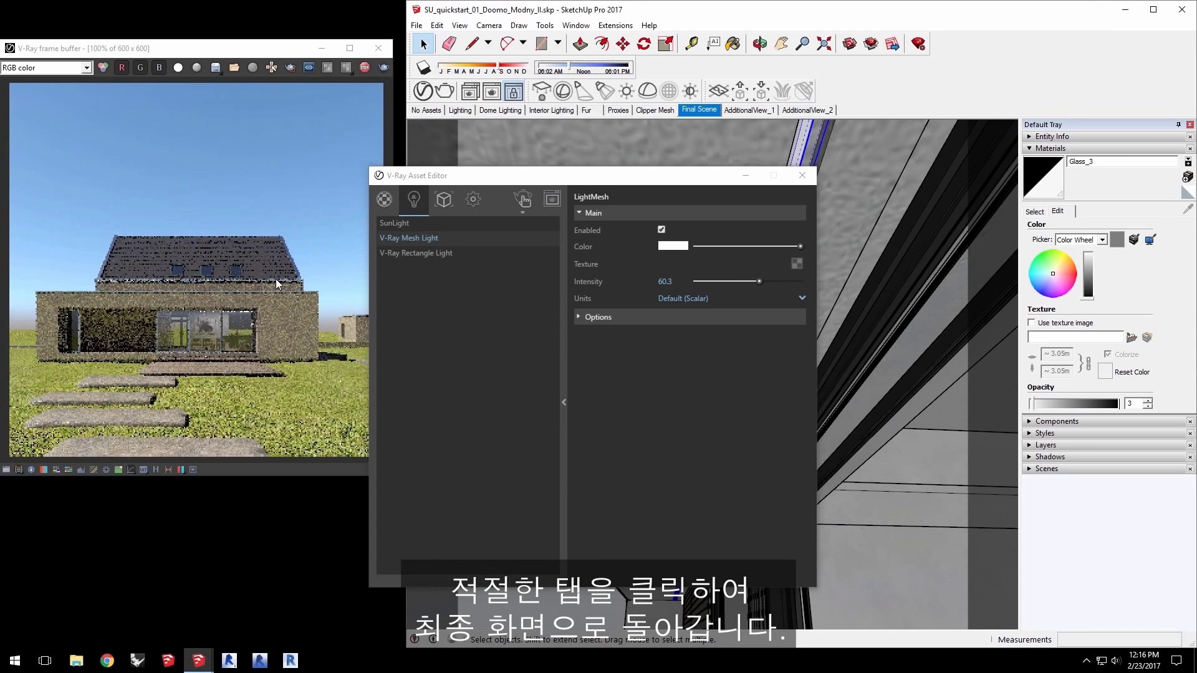
pyautogui.moveTo(765, 188); pyautogui.dragTo(543, 389)
pyautogui.click(712, 113)
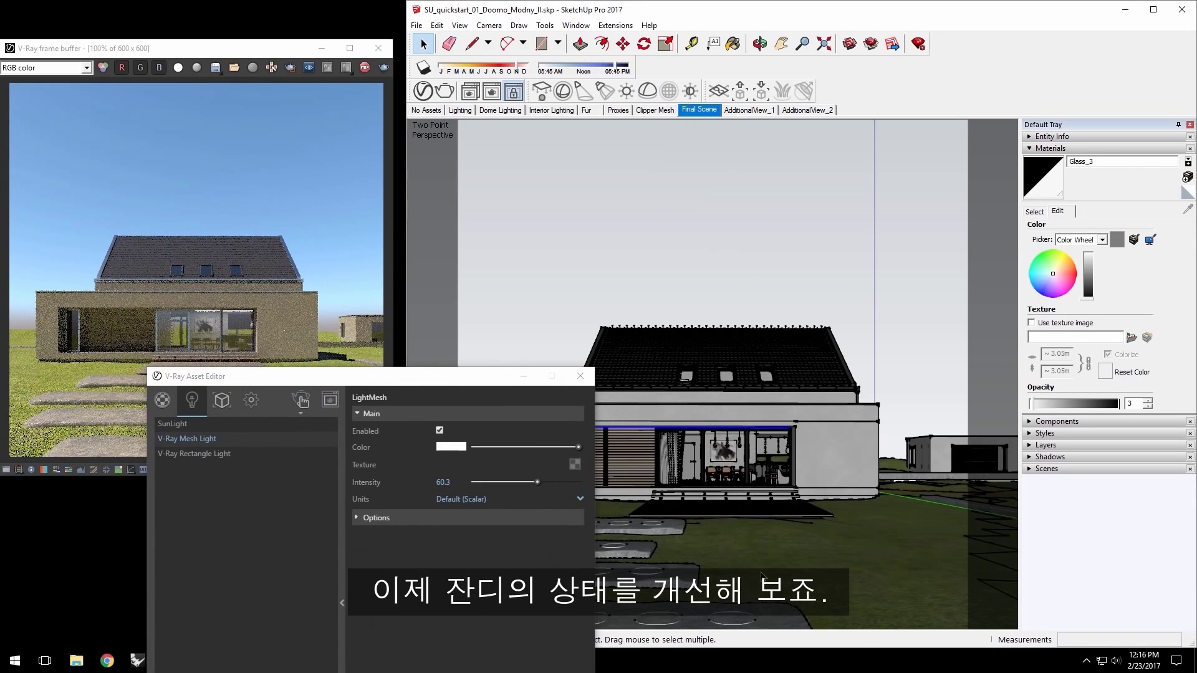
pyautogui.moveTo(426, 377); pyautogui.dragTo(214, 344)
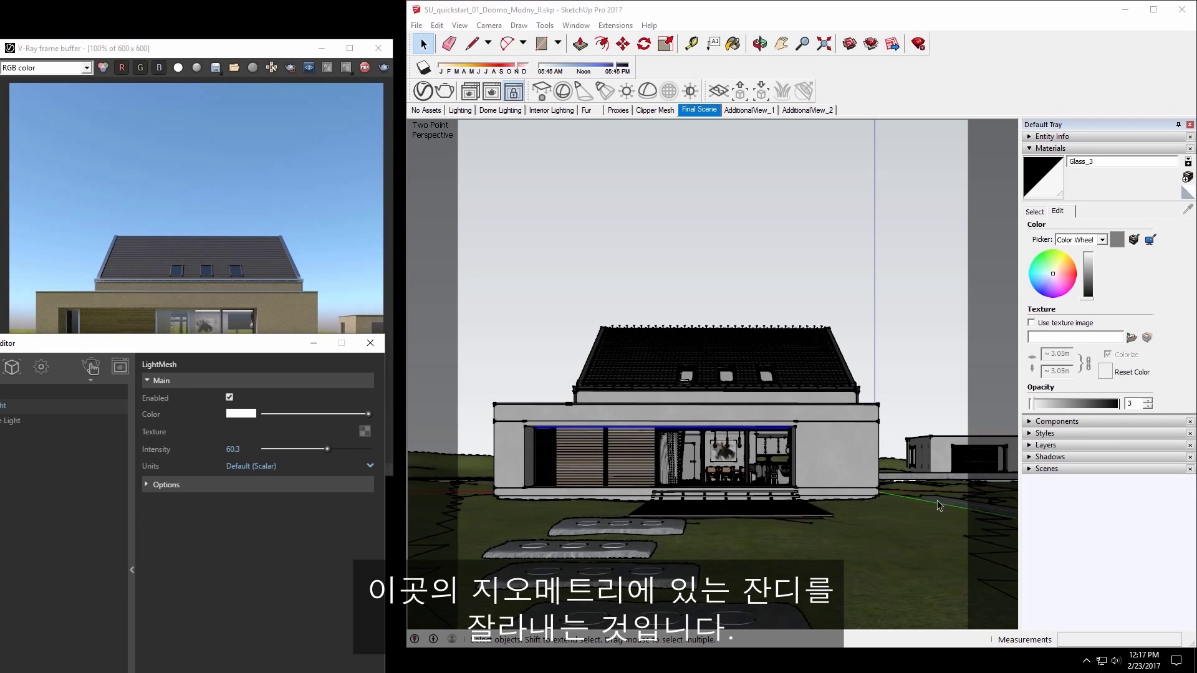
pyautogui.click(907, 522)
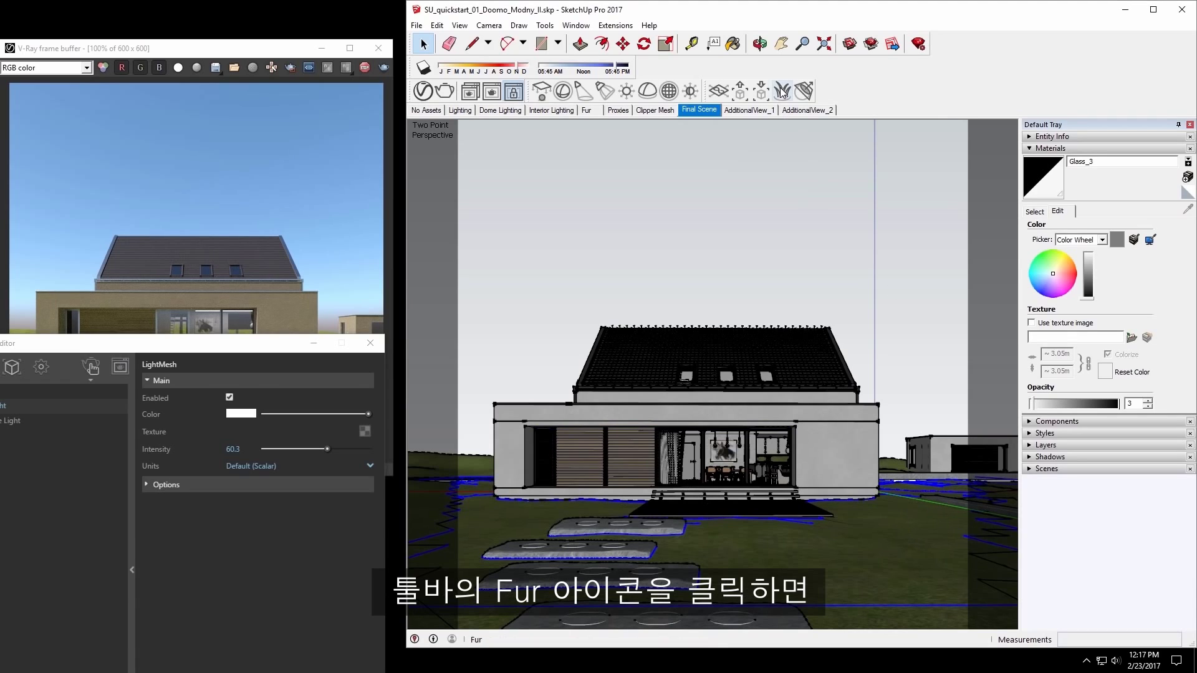
# Step: Add V-Ray Fur to the ground and show its Geometry parameters (Length 4, Taper 0.9)
pyautogui.click(783, 93)
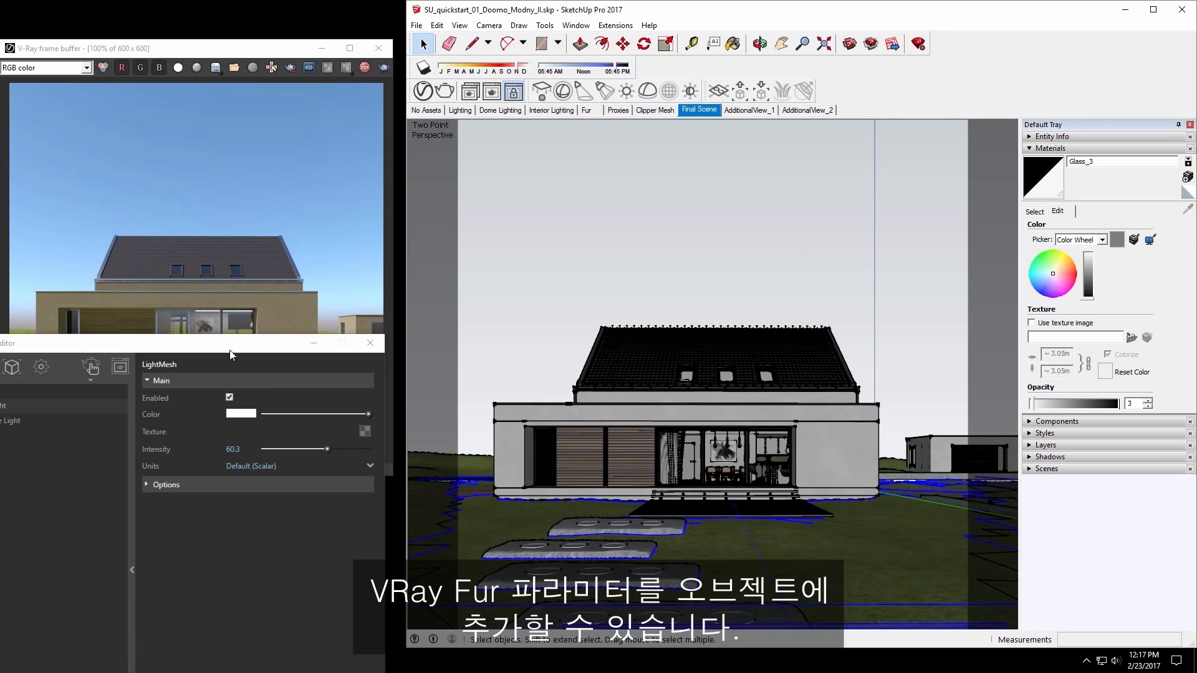
pyautogui.moveTo(230, 347); pyautogui.dragTo(736, 176)
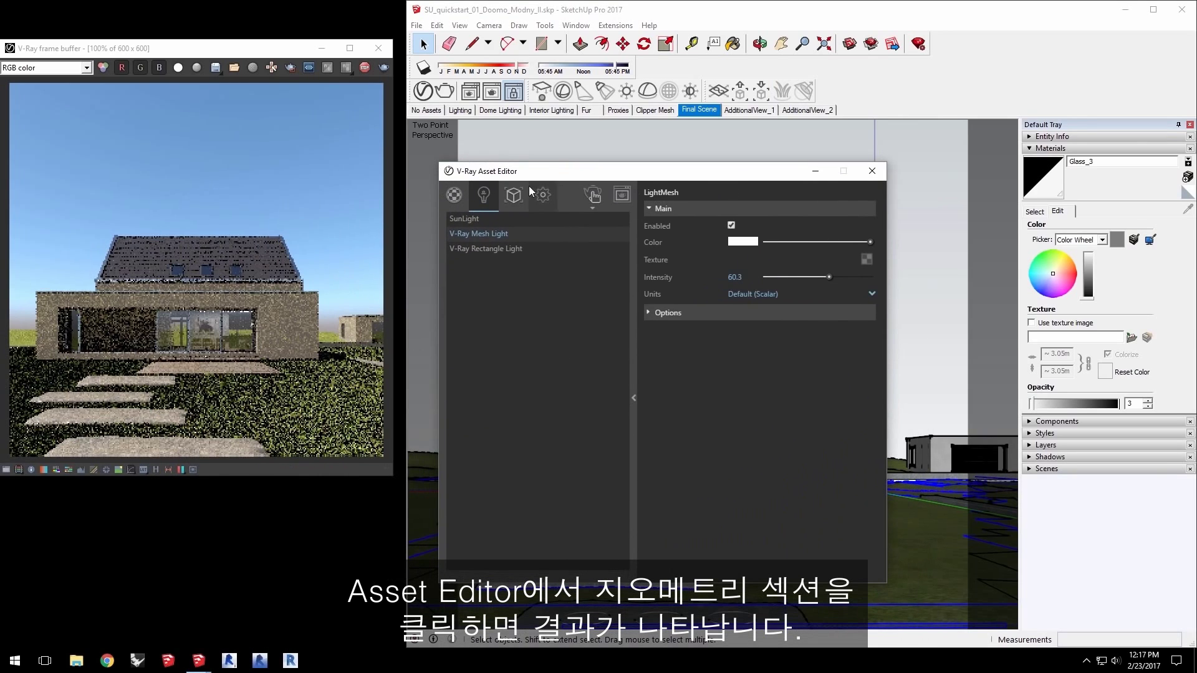
pyautogui.click(515, 196)
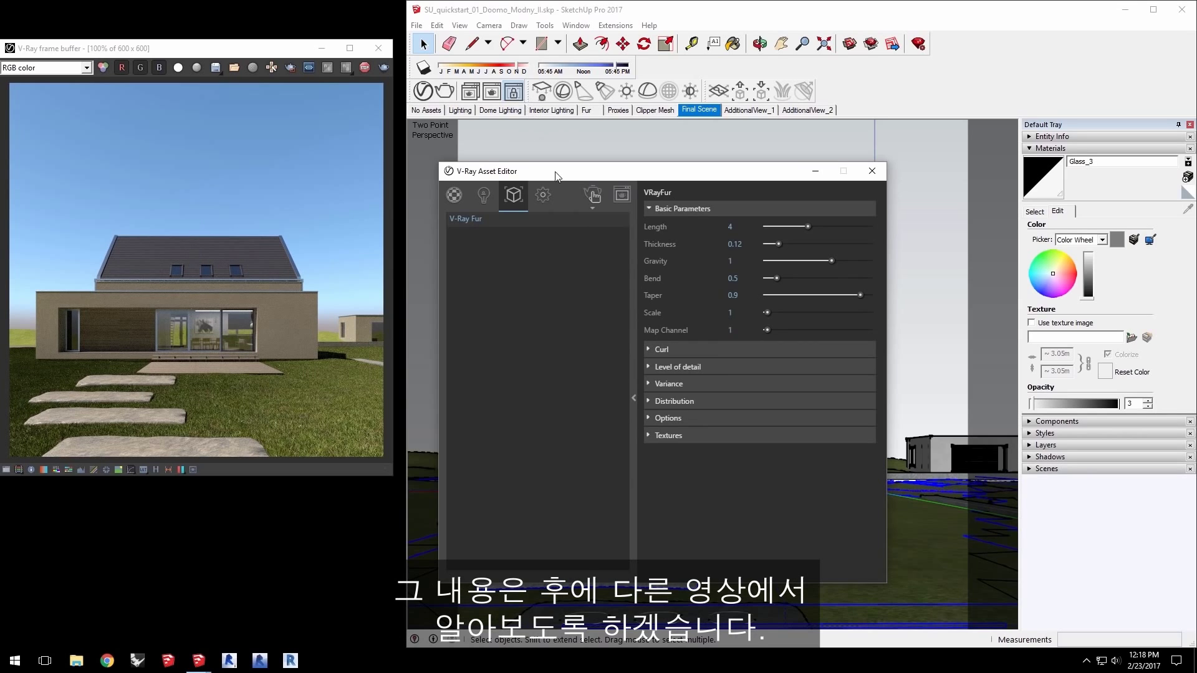
pyautogui.moveTo(555, 173); pyautogui.dragTo(369, 291)
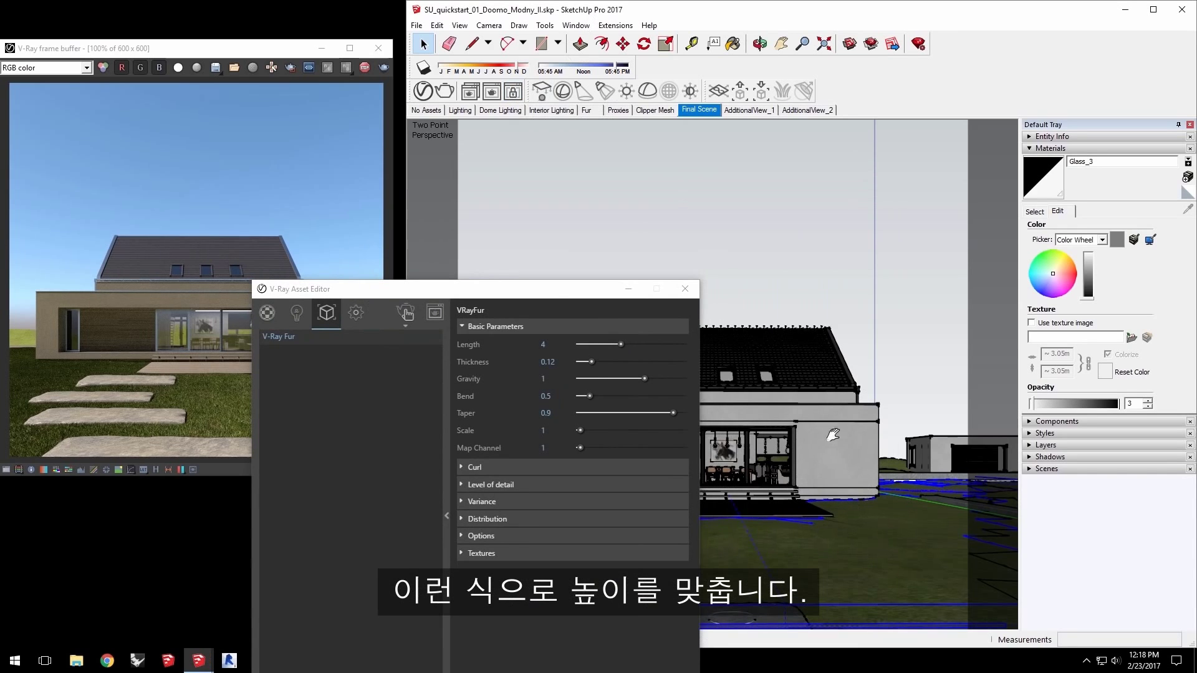
# Step: Lower the camera near the ground and bring the render window forward to view the fur grass
pyautogui.moveTo(833, 435)
pyautogui.mouseDown(button='middle')
pyautogui.moveTo(784, 481)
pyautogui.moveTo(772, 554)
pyautogui.mouseUp(button='middle')
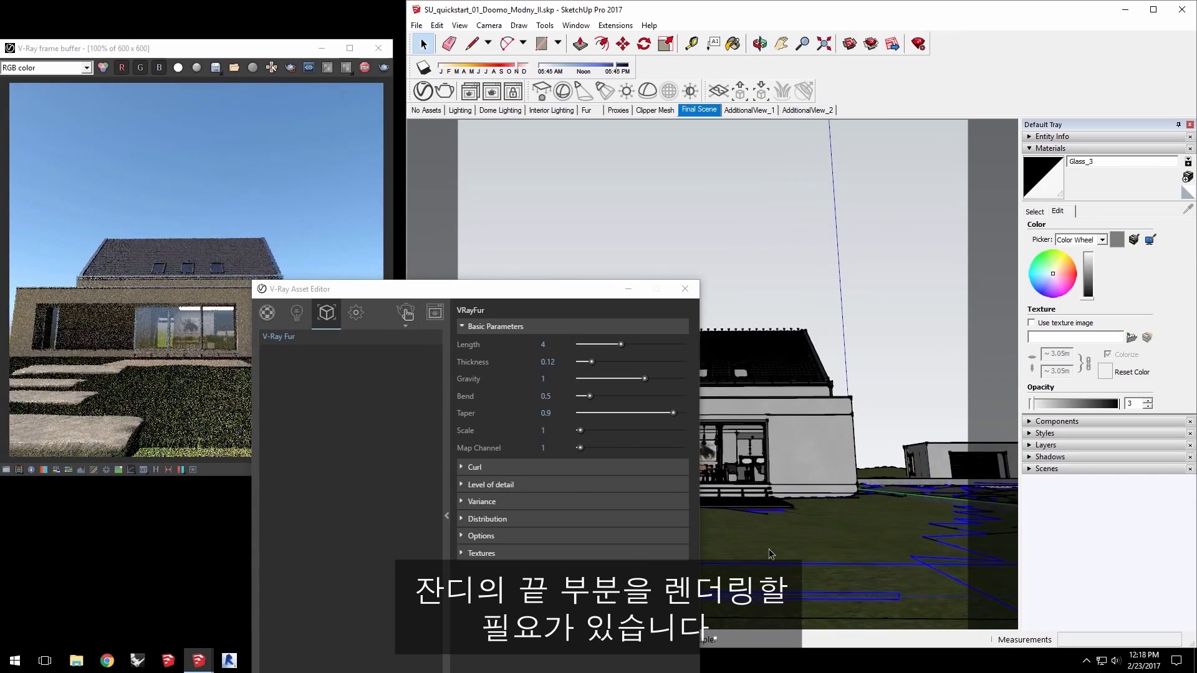
pyautogui.moveTo(557, 289); pyautogui.dragTo(366, 560)
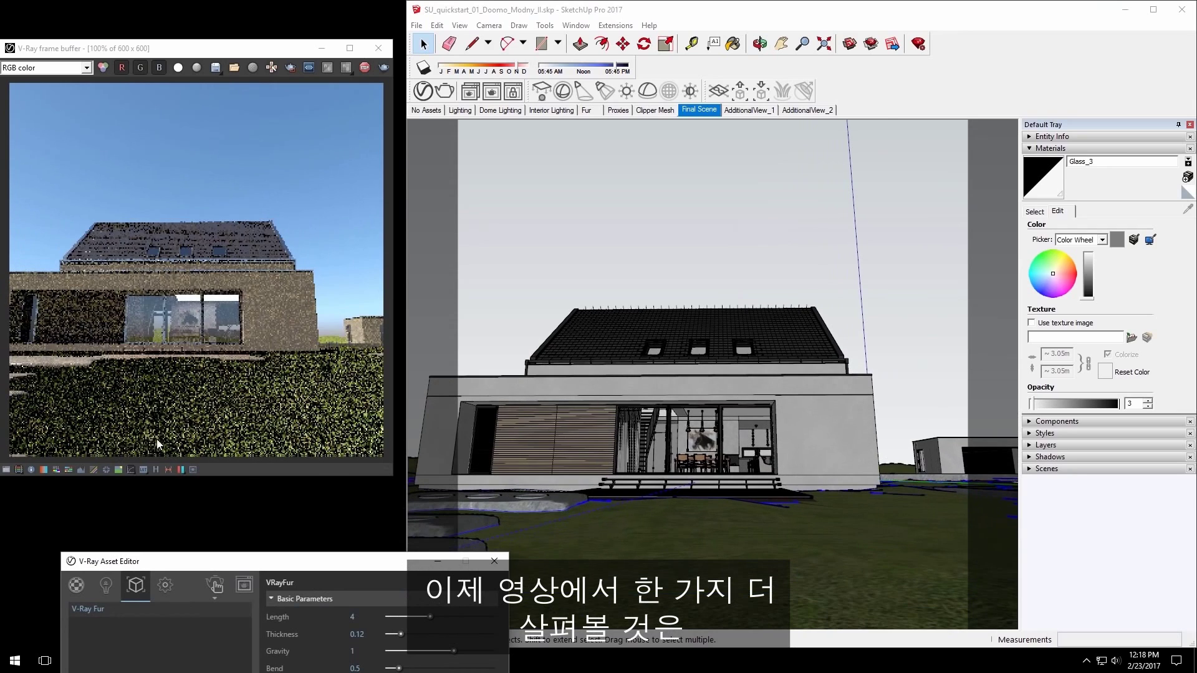
pyautogui.click(155, 446)
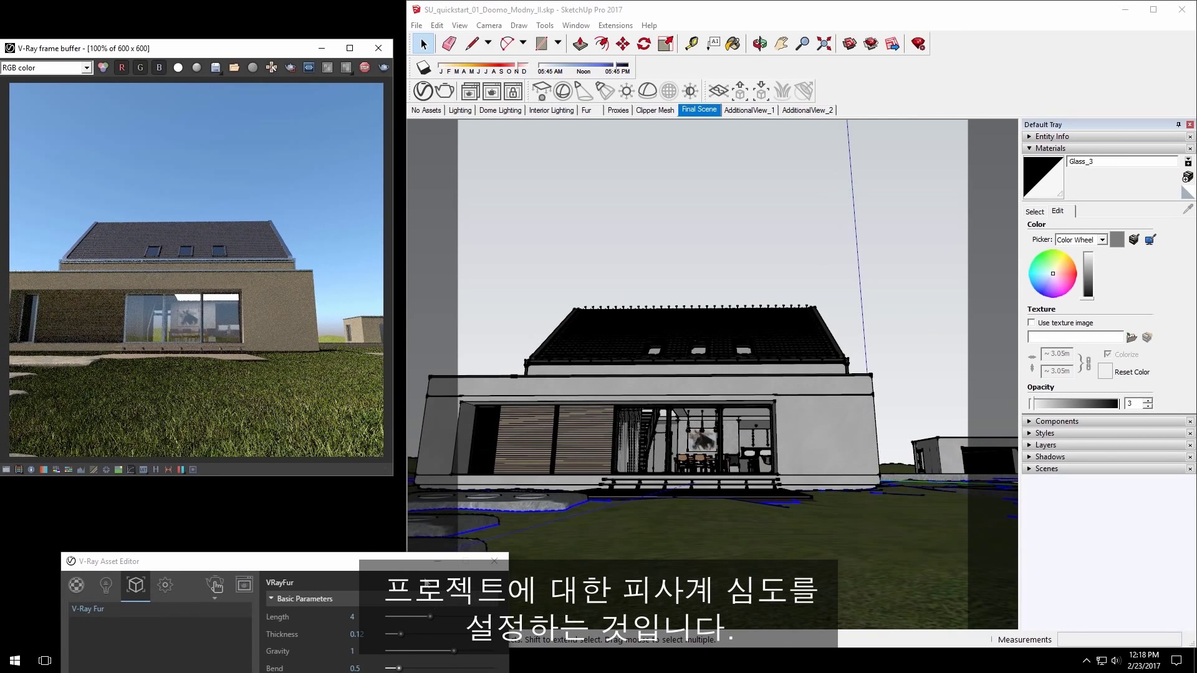
# Step: Enable Depth of Field in the Camera render settings with a strong initial defocus
pyautogui.moveTo(250, 561); pyautogui.dragTo(336, 306)
pyautogui.click(244, 334)
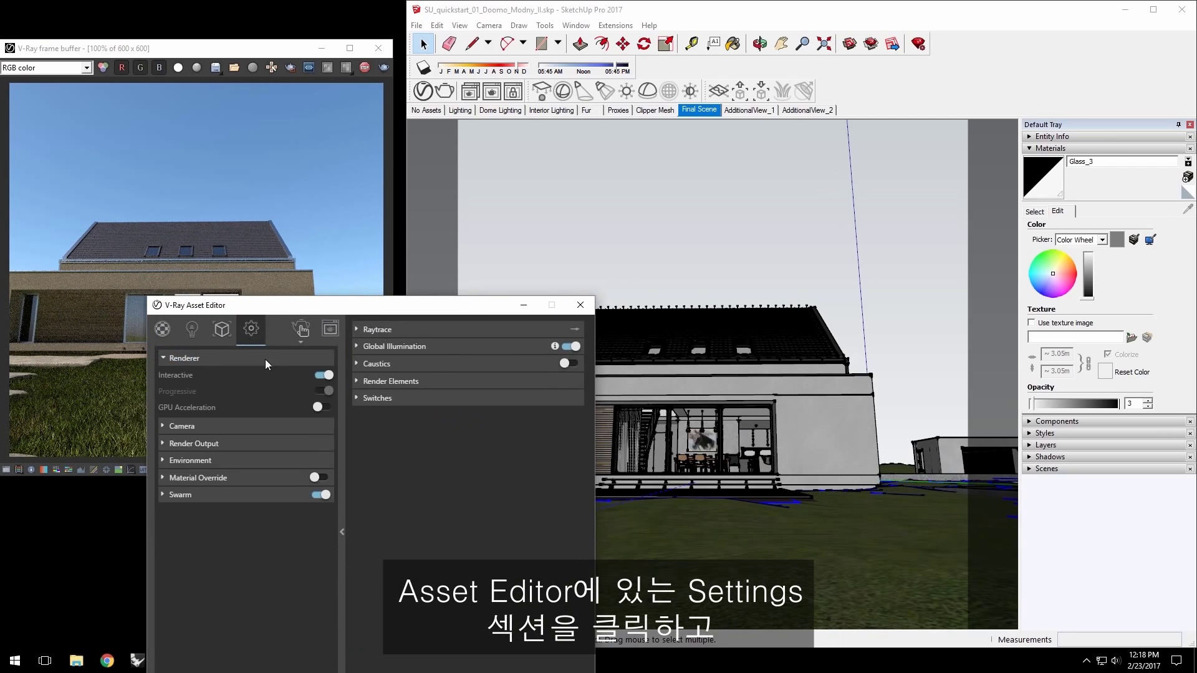
pyautogui.moveTo(717, 374)
pyautogui.mouseDown(button='middle')
pyautogui.moveTo(746, 350)
pyautogui.moveTo(783, 273)
pyautogui.mouseUp(button='middle')
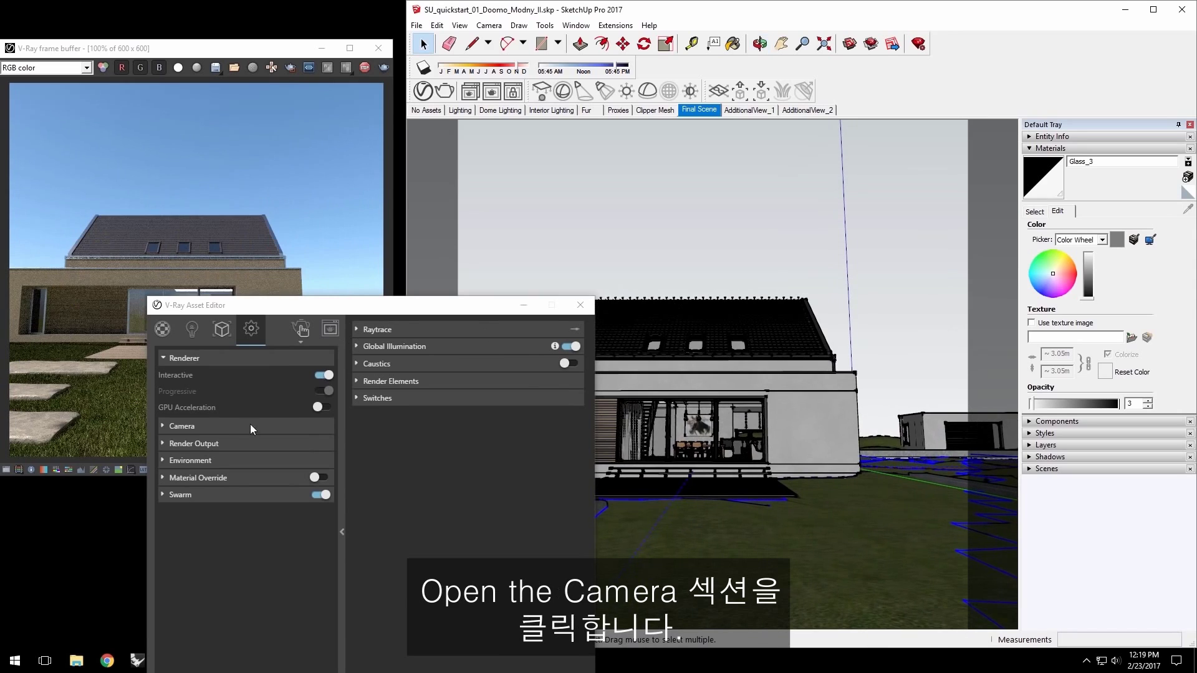
pyautogui.click(167, 427)
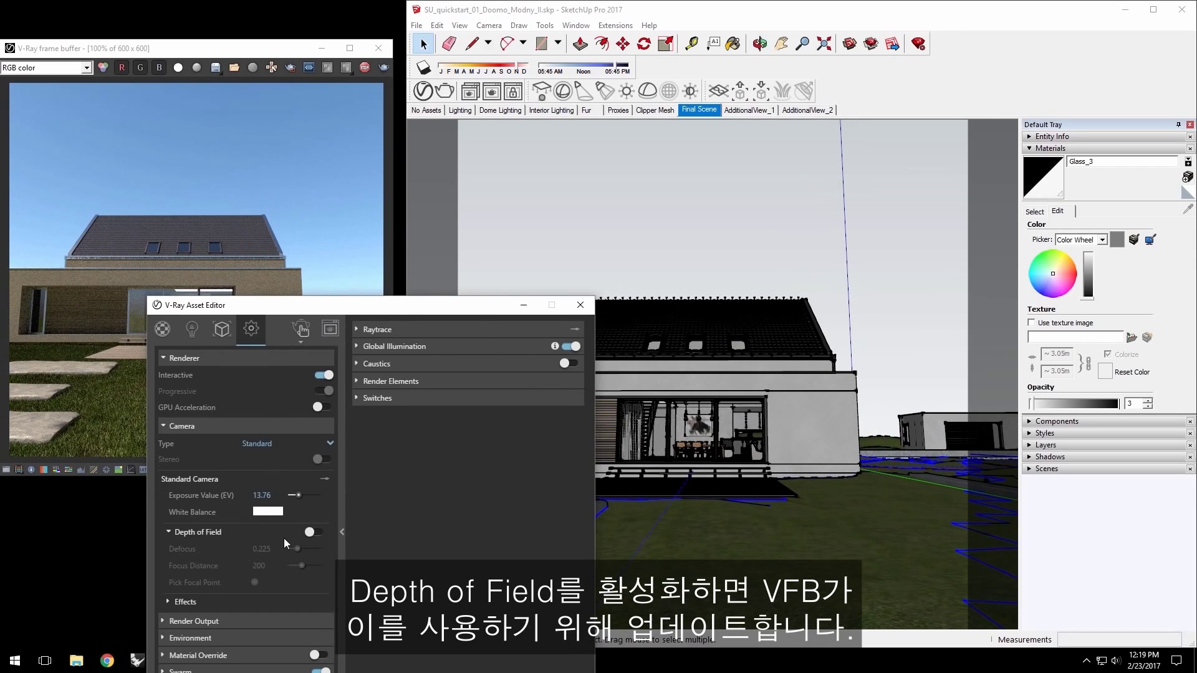
pyautogui.click(317, 532)
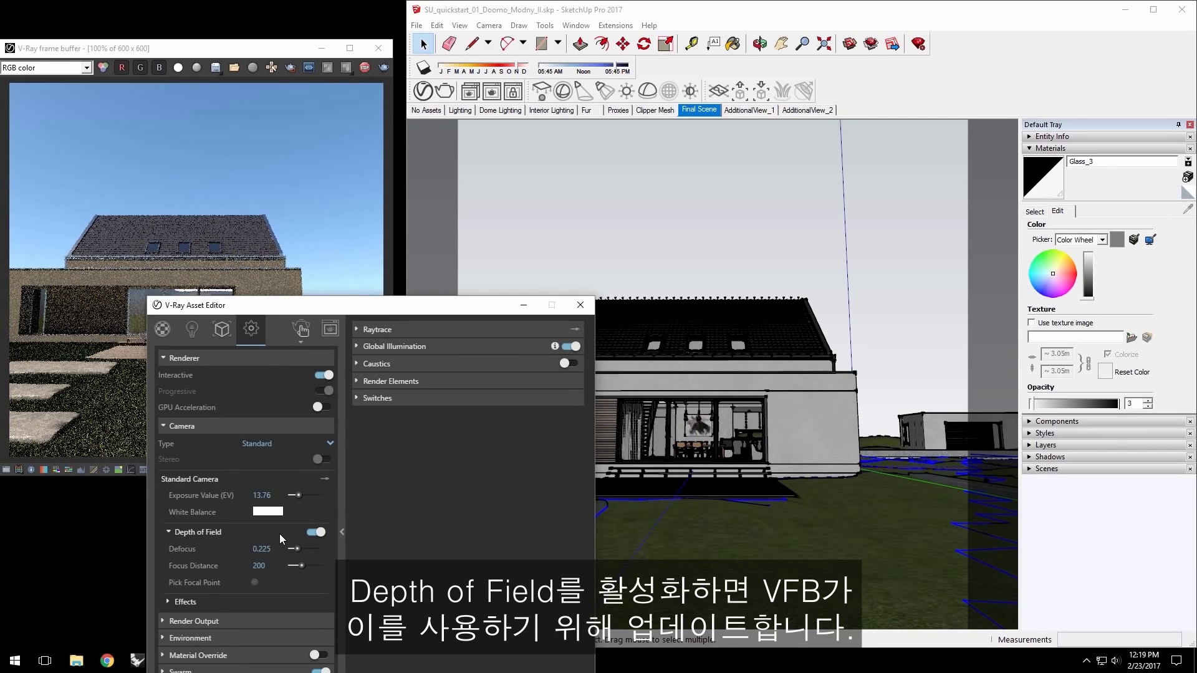
pyautogui.moveTo(288, 308); pyautogui.dragTo(464, 194)
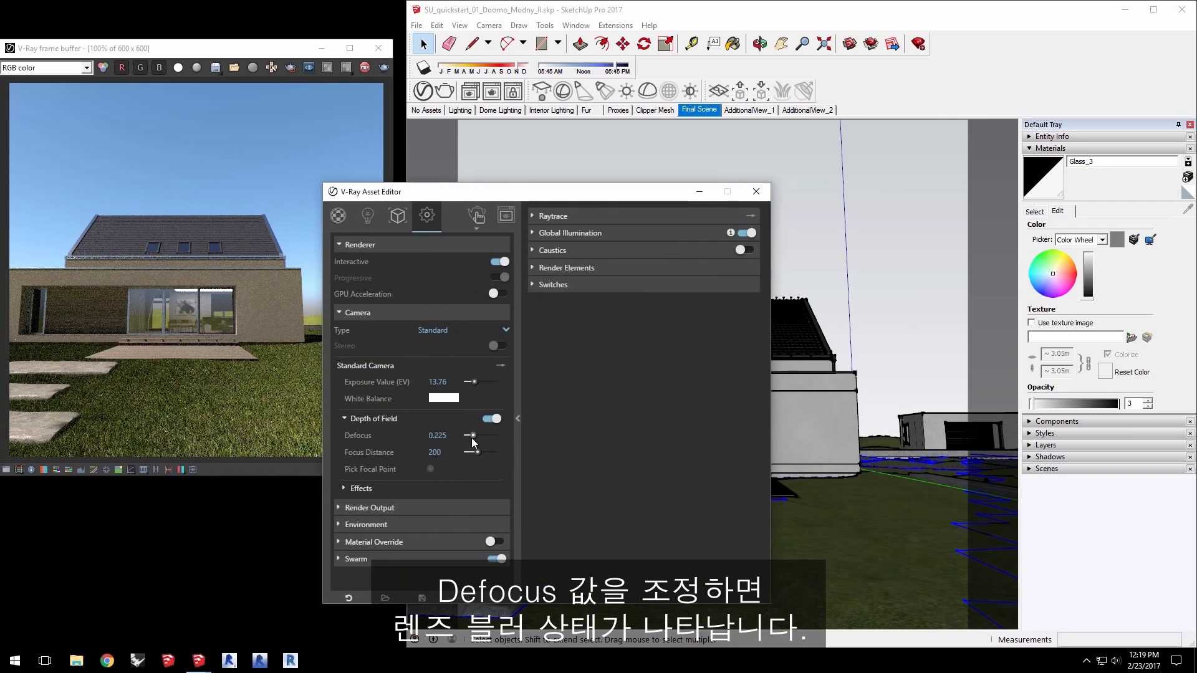
pyautogui.moveTo(472, 436); pyautogui.dragTo(489, 436)
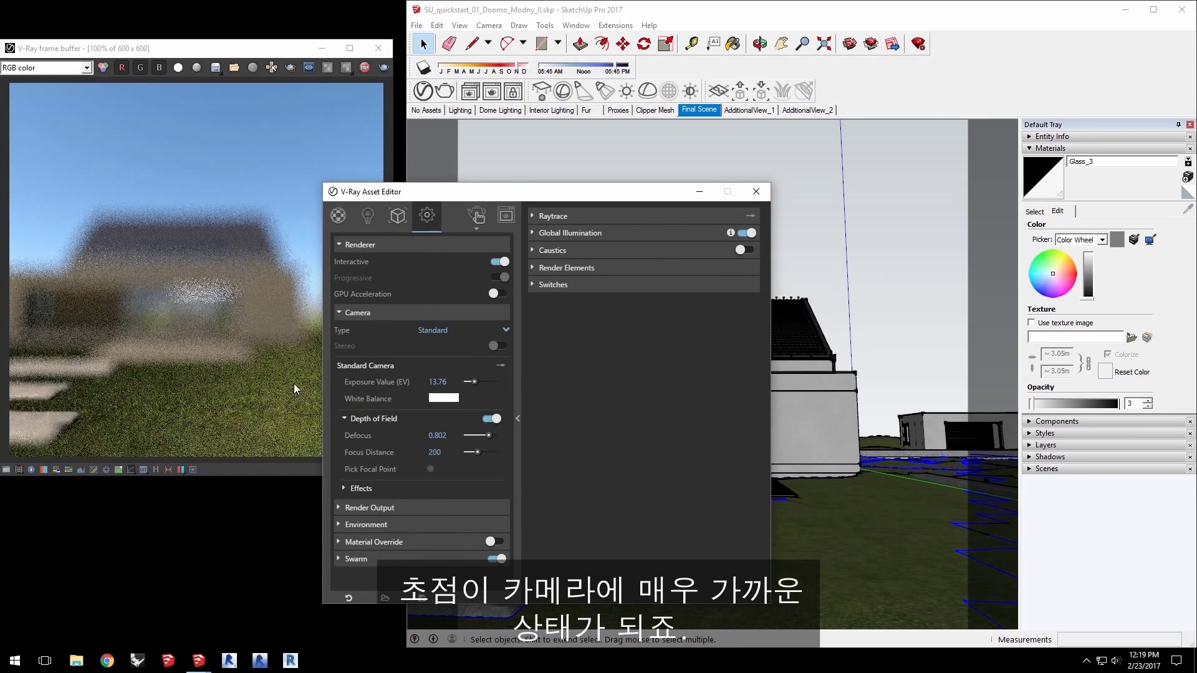
# Step: Pick the house wall as the focal point and lower Defocus to 0.459
pyautogui.moveTo(531, 200); pyautogui.dragTo(334, 191)
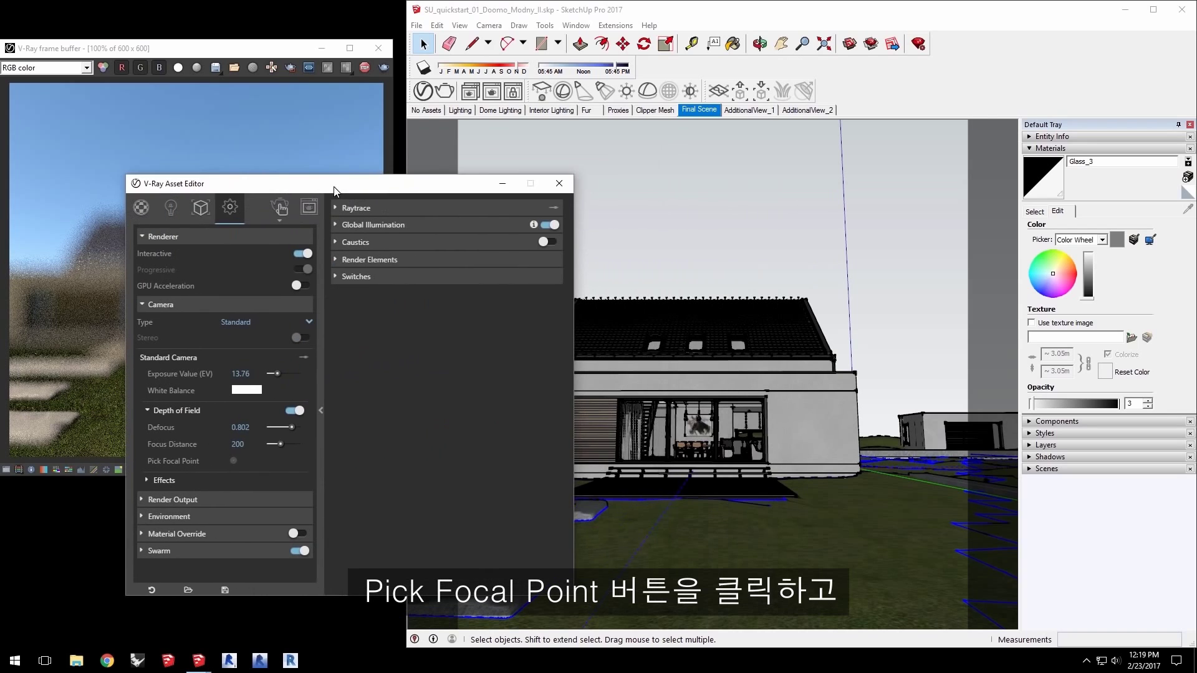
pyautogui.click(233, 461)
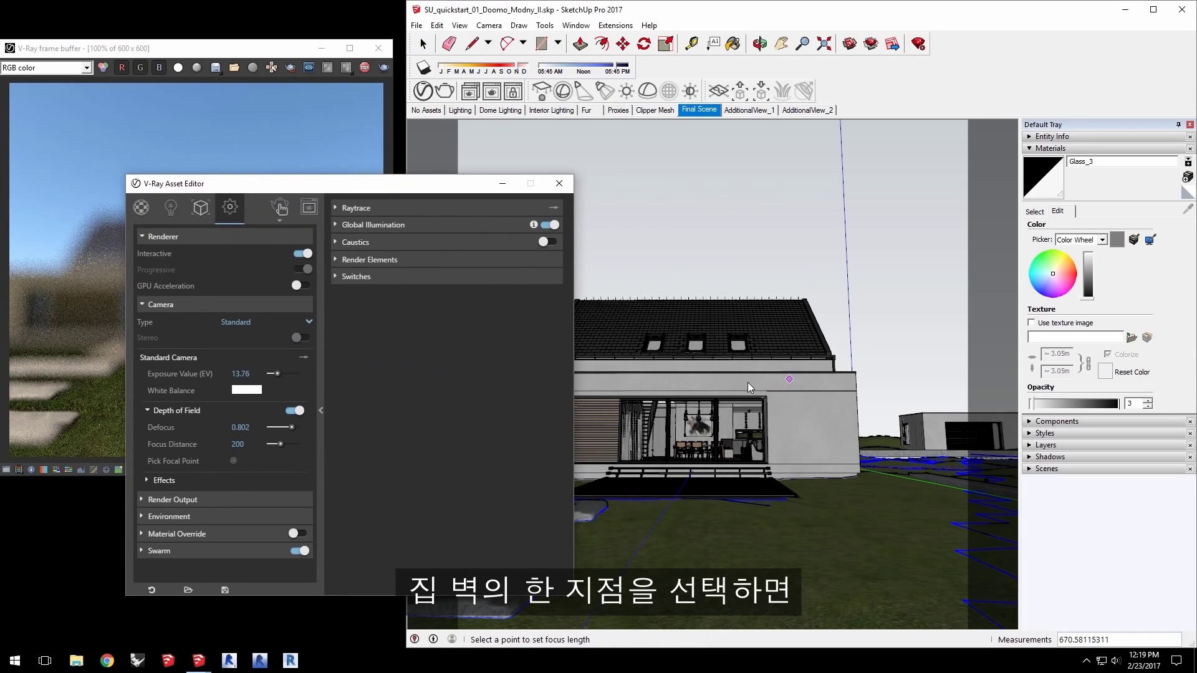
pyautogui.click(717, 383)
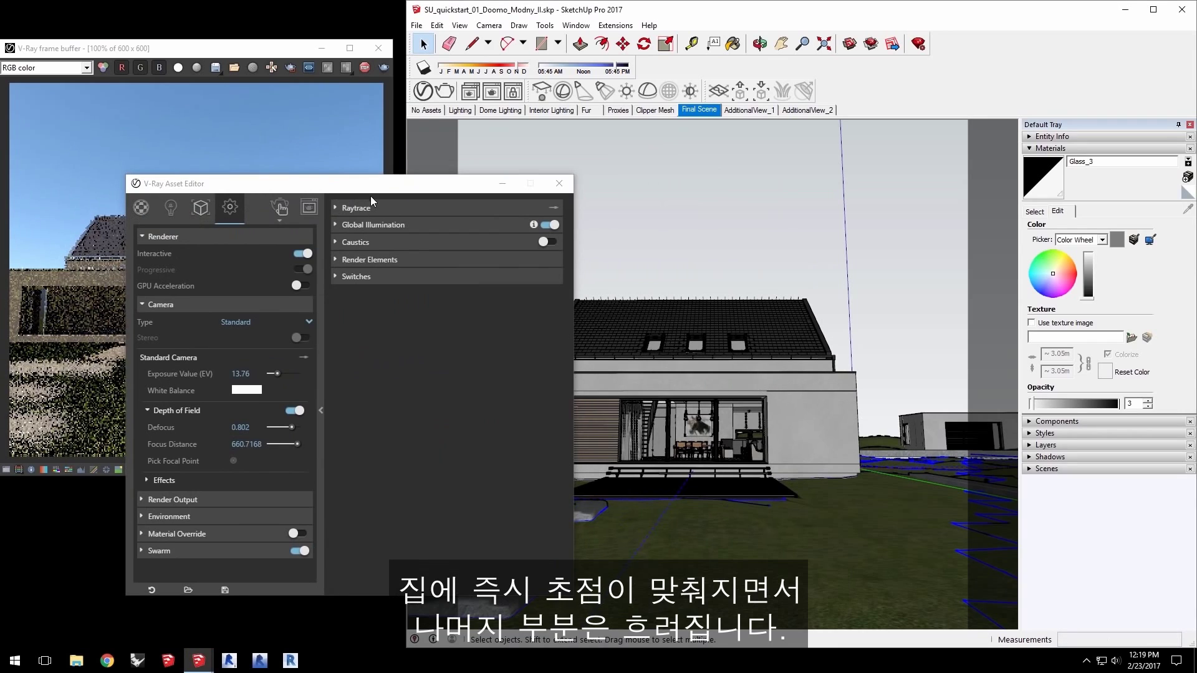
pyautogui.moveTo(370, 197)
pyautogui.mouseDown()
pyautogui.moveTo(764, 181)
pyautogui.moveTo(851, 252)
pyautogui.moveTo(838, 259)
pyautogui.mouseUp()
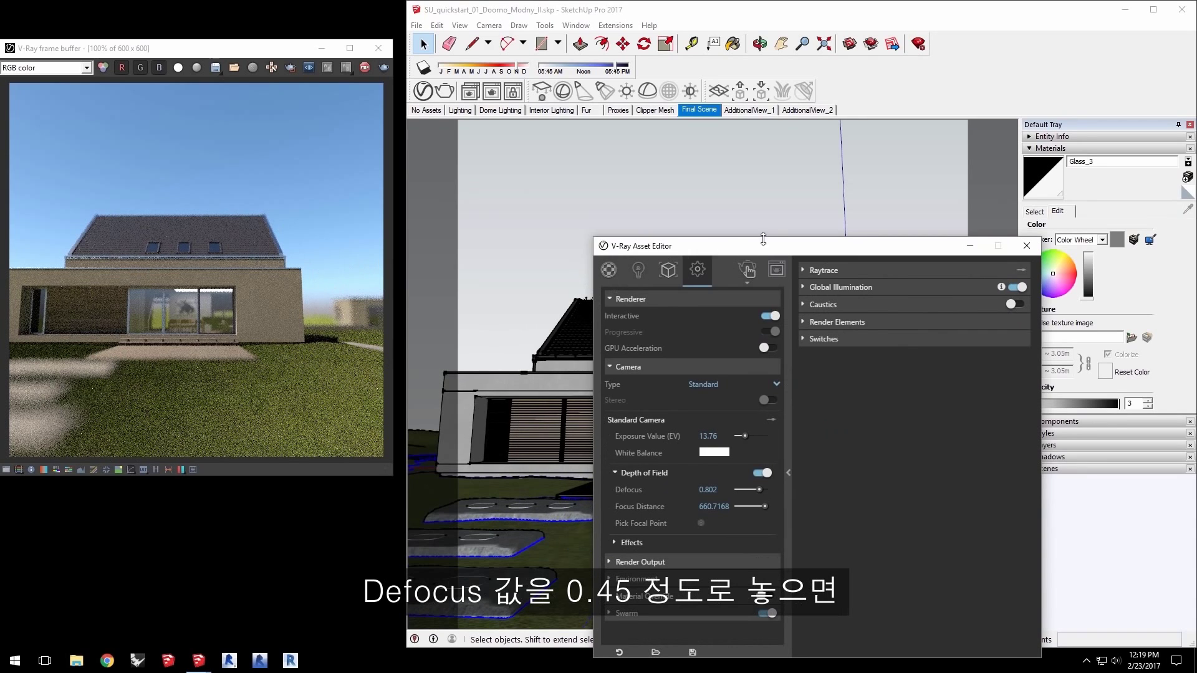
pyautogui.moveTo(765, 247); pyautogui.dragTo(732, 141)
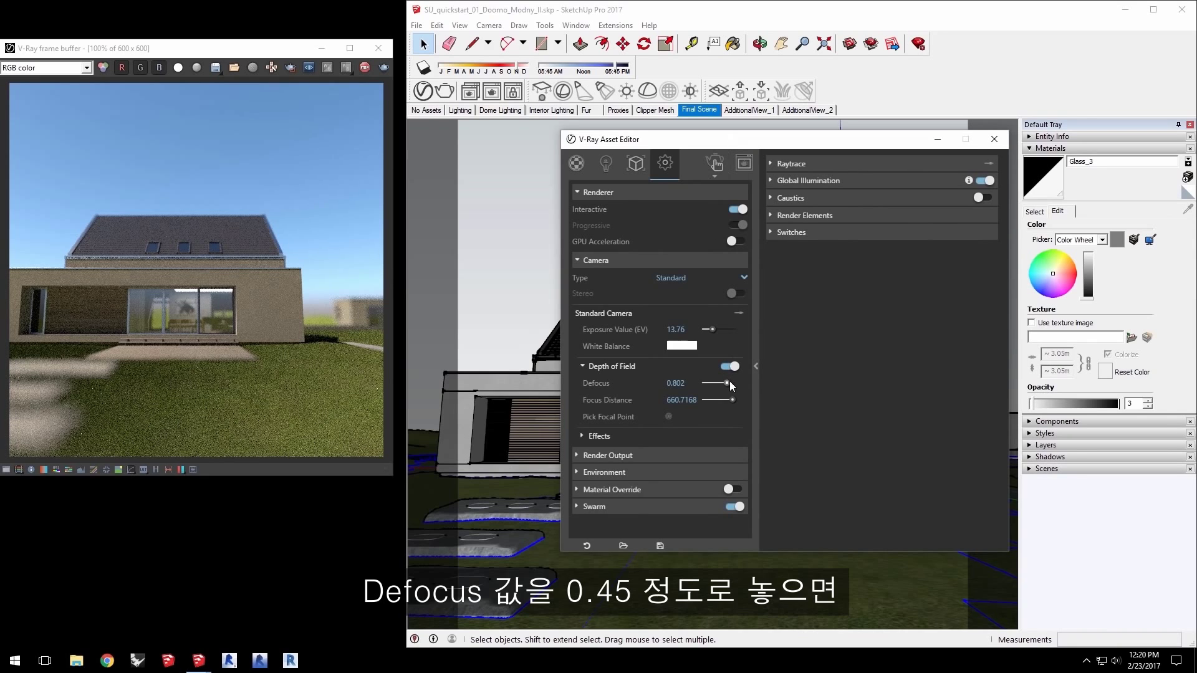
pyautogui.moveTo(724, 388); pyautogui.dragTo(720, 384)
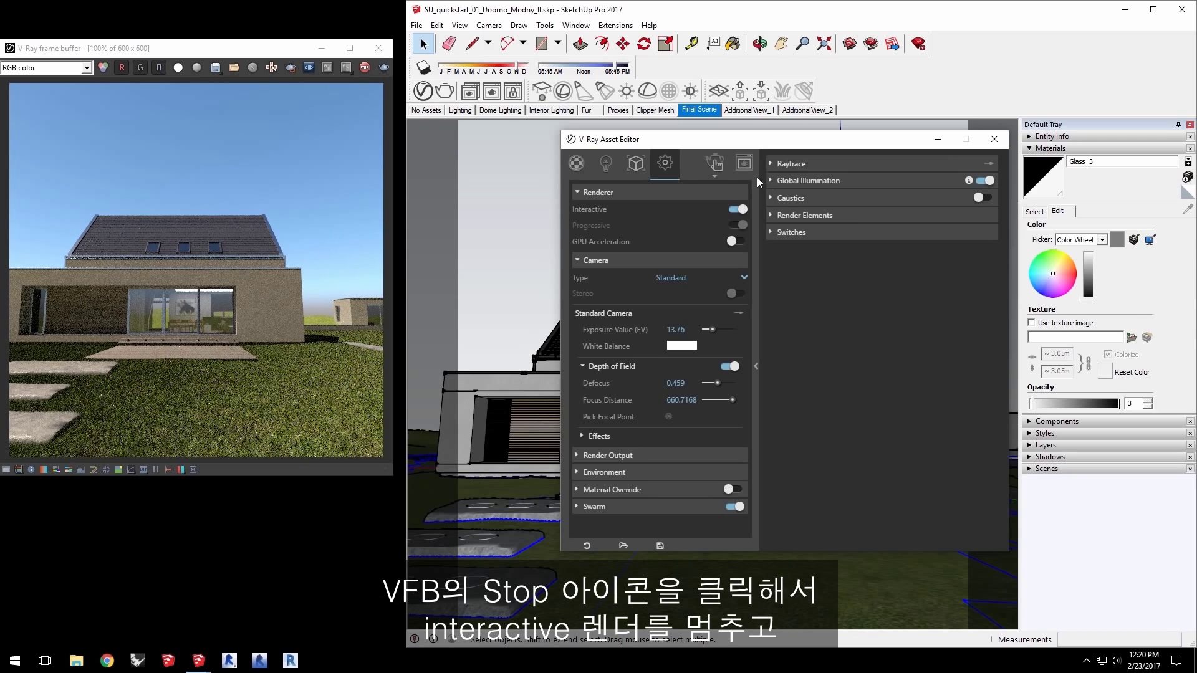
# Step: Stop the interactive render and set Render Output image width and height to 900
pyautogui.click(364, 68)
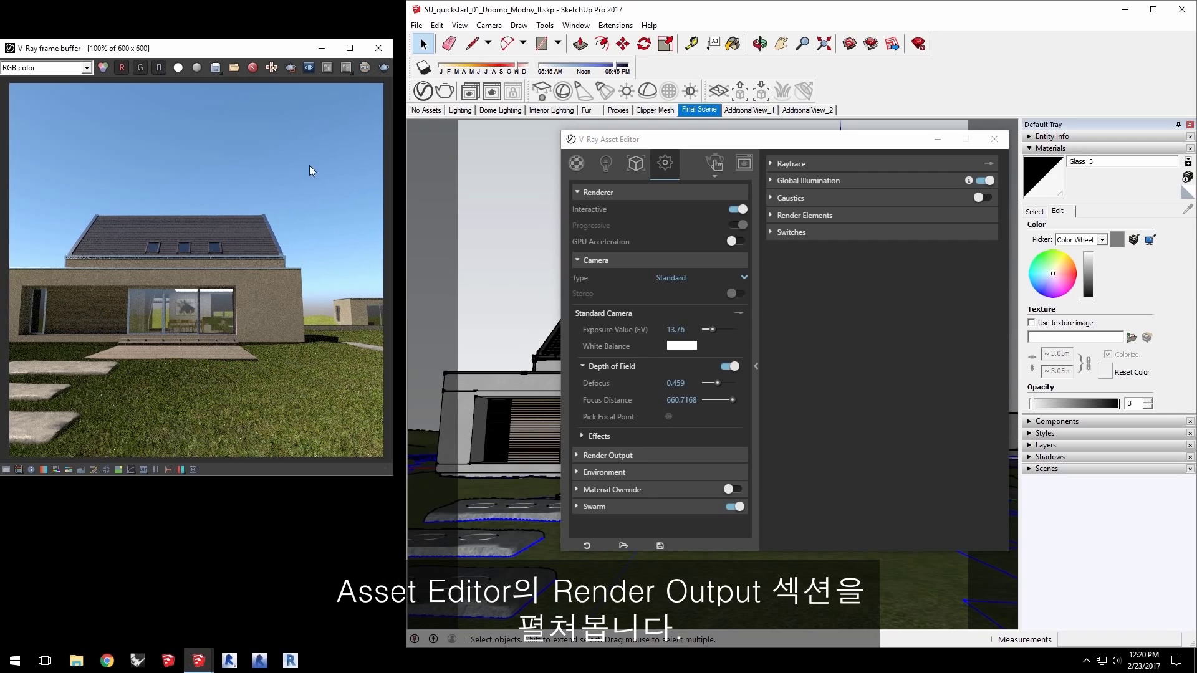
pyautogui.click(590, 456)
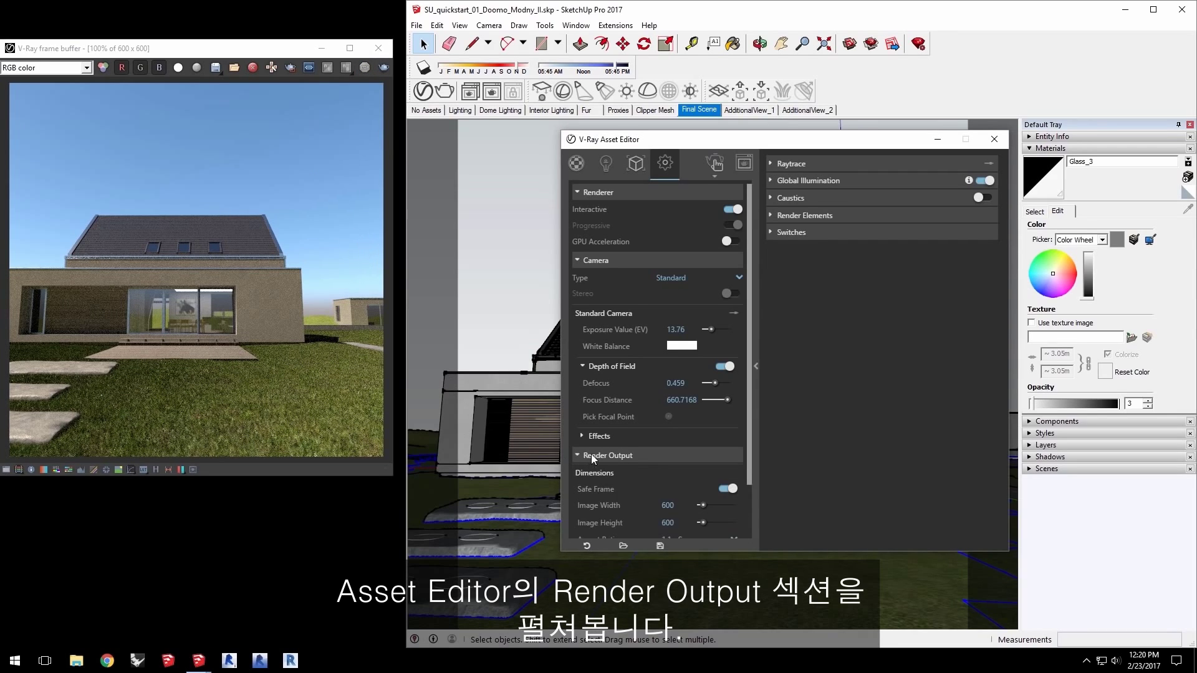
pyautogui.scroll(-2, 643, 451)
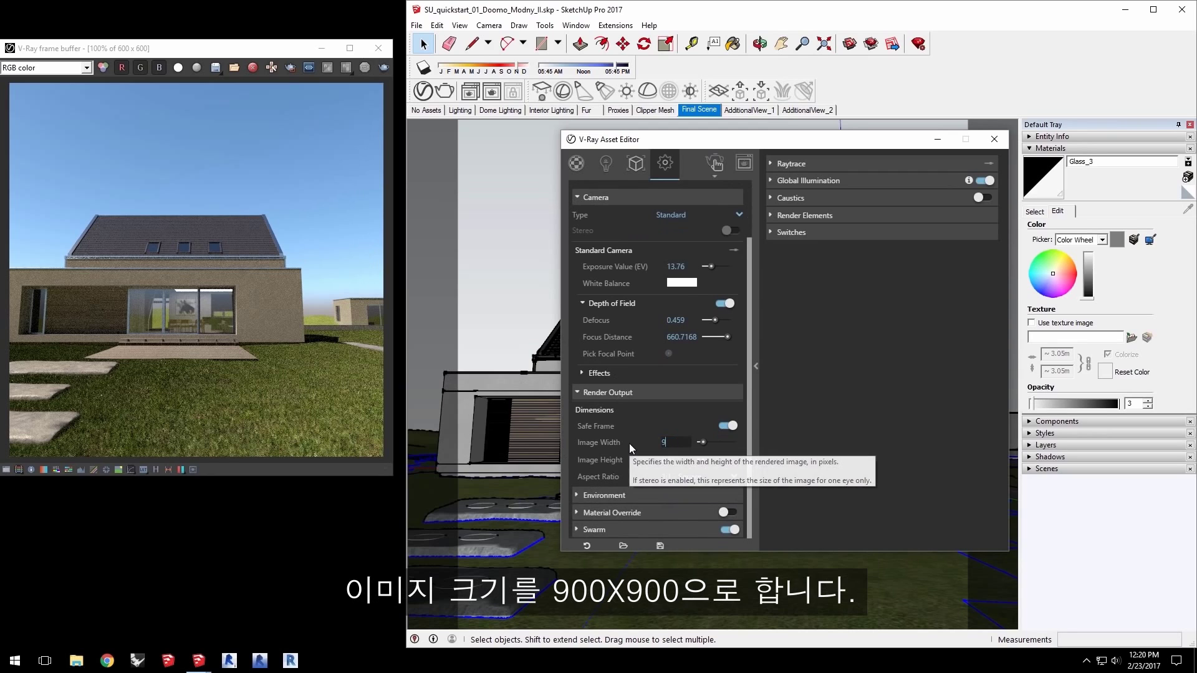
pyautogui.doubleClick(681, 443)
pyautogui.write('900')
pyautogui.doubleClick(680, 460)
pyautogui.write('900')
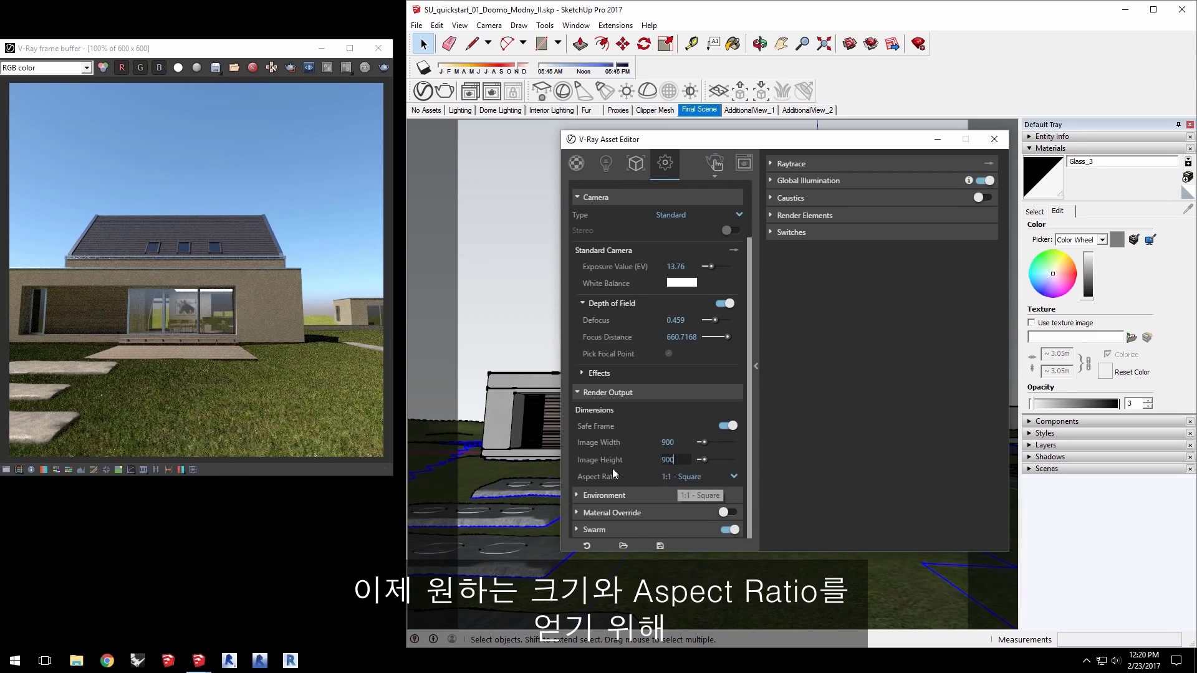
# Step: Change the output Aspect Ratio to Custom
pyautogui.moveTo(675, 145); pyautogui.dragTo(412, 244)
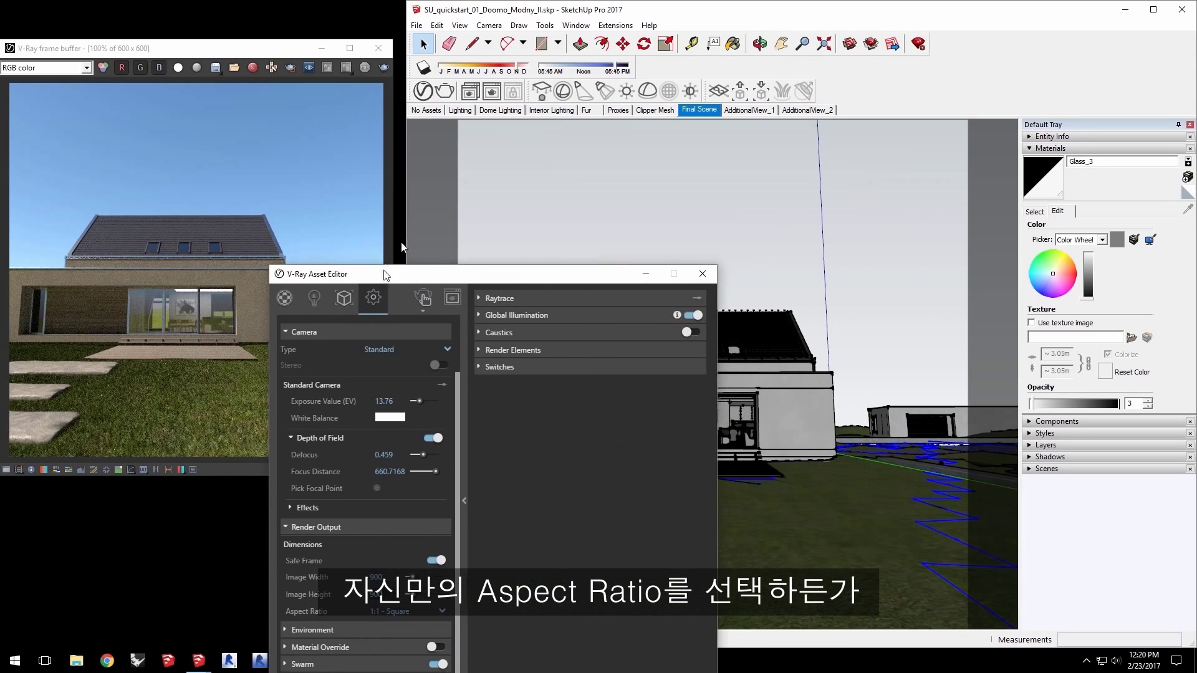
pyautogui.moveTo(385, 274); pyautogui.dragTo(439, 170)
pyautogui.click(497, 506)
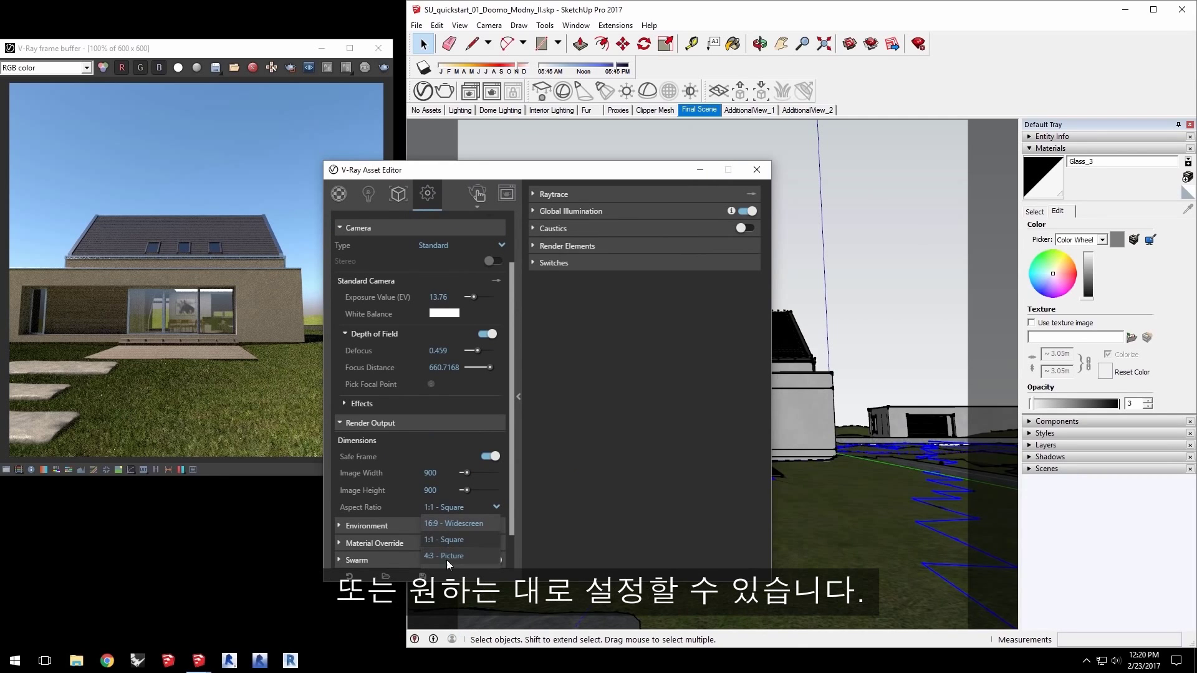
pyautogui.scroll(-2, 448, 561)
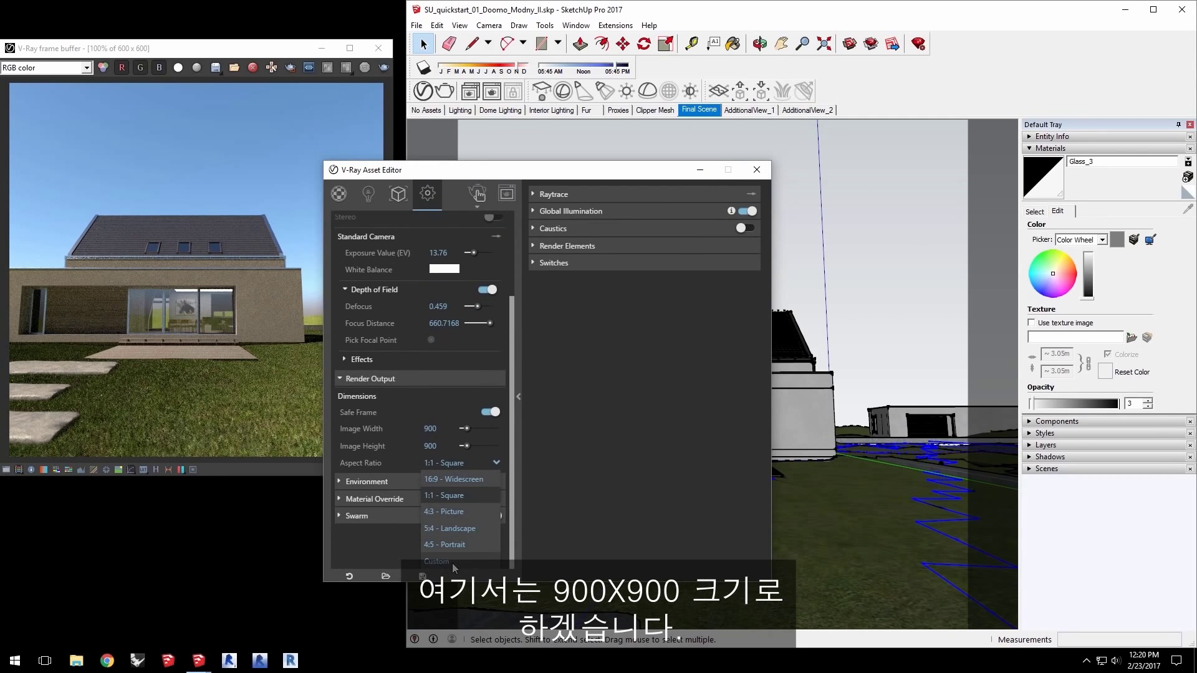
pyautogui.click(448, 561)
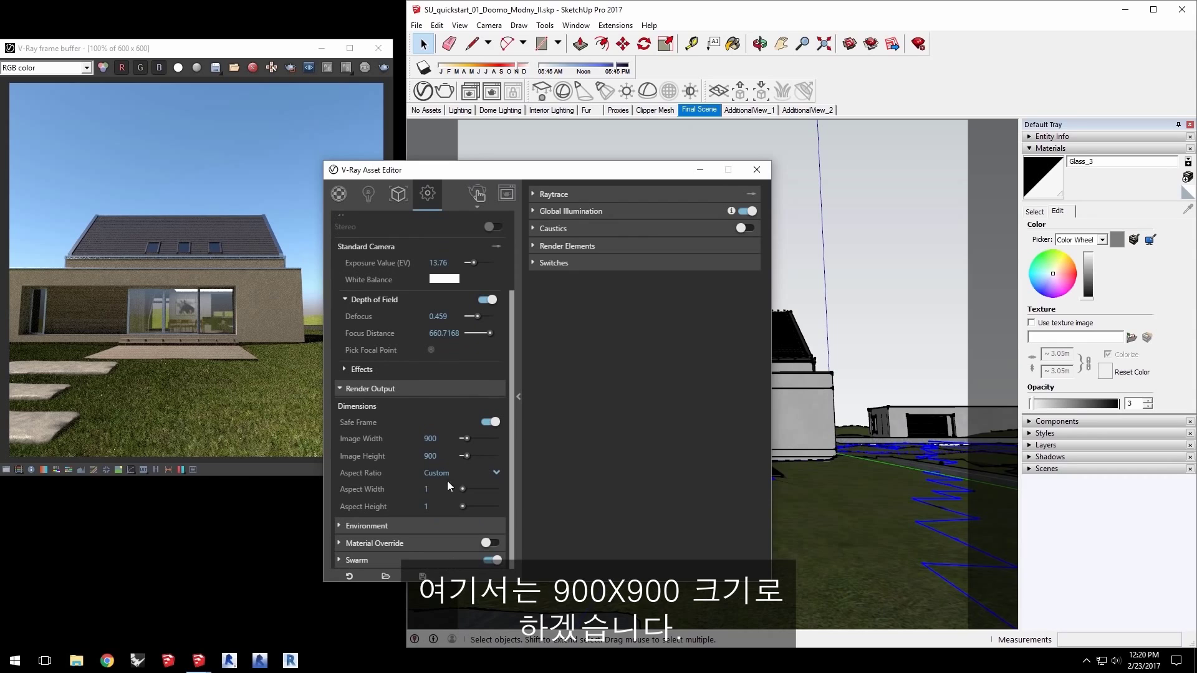
pyautogui.scroll(5, 514, 295)
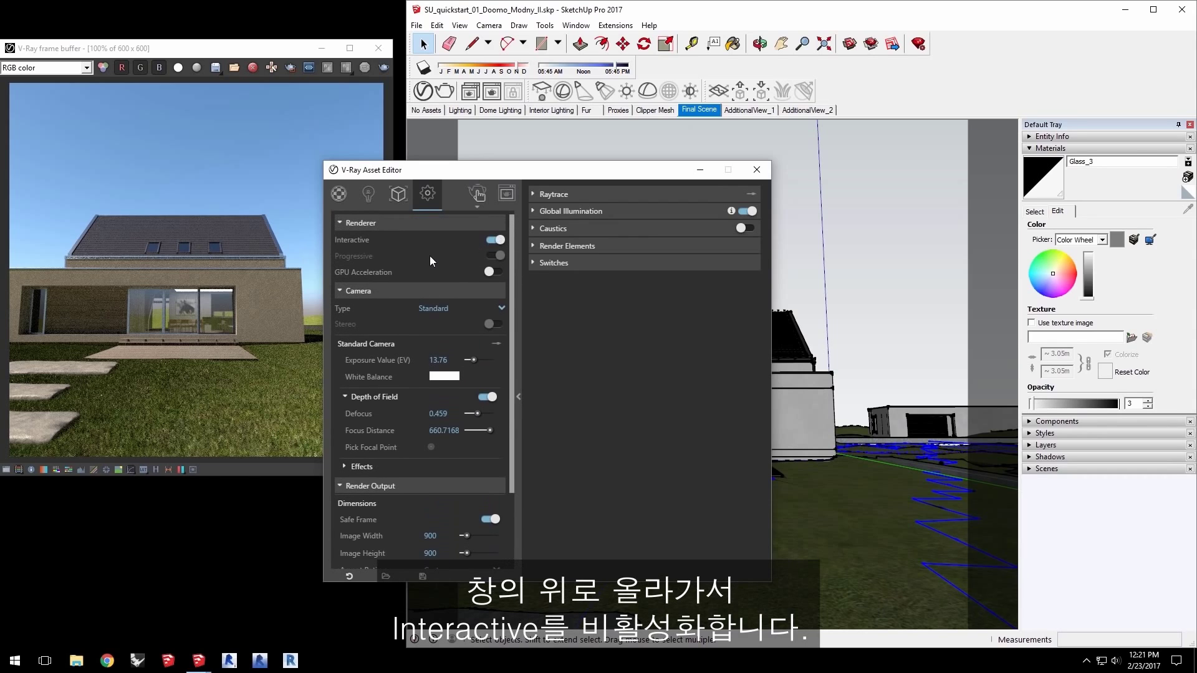
# Step: Turn off Interactive so V-Ray renders progressively, and raise Quality from Medium to High
pyautogui.click(494, 240)
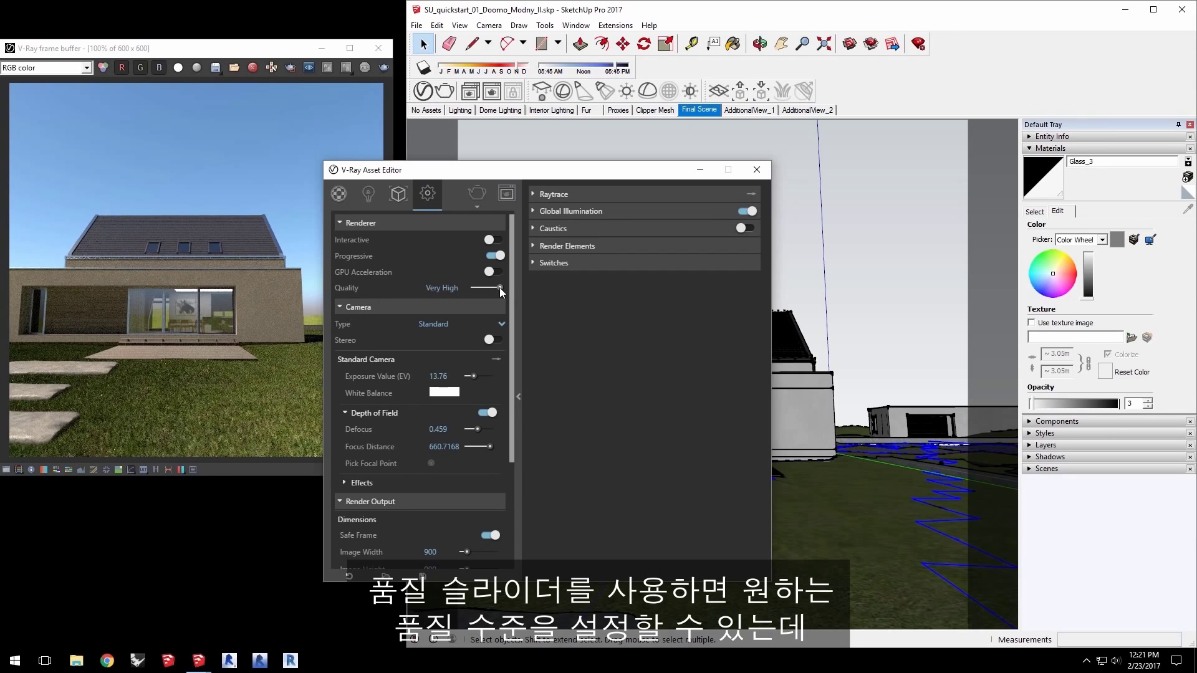
pyautogui.moveTo(488, 289); pyautogui.dragTo(494, 289)
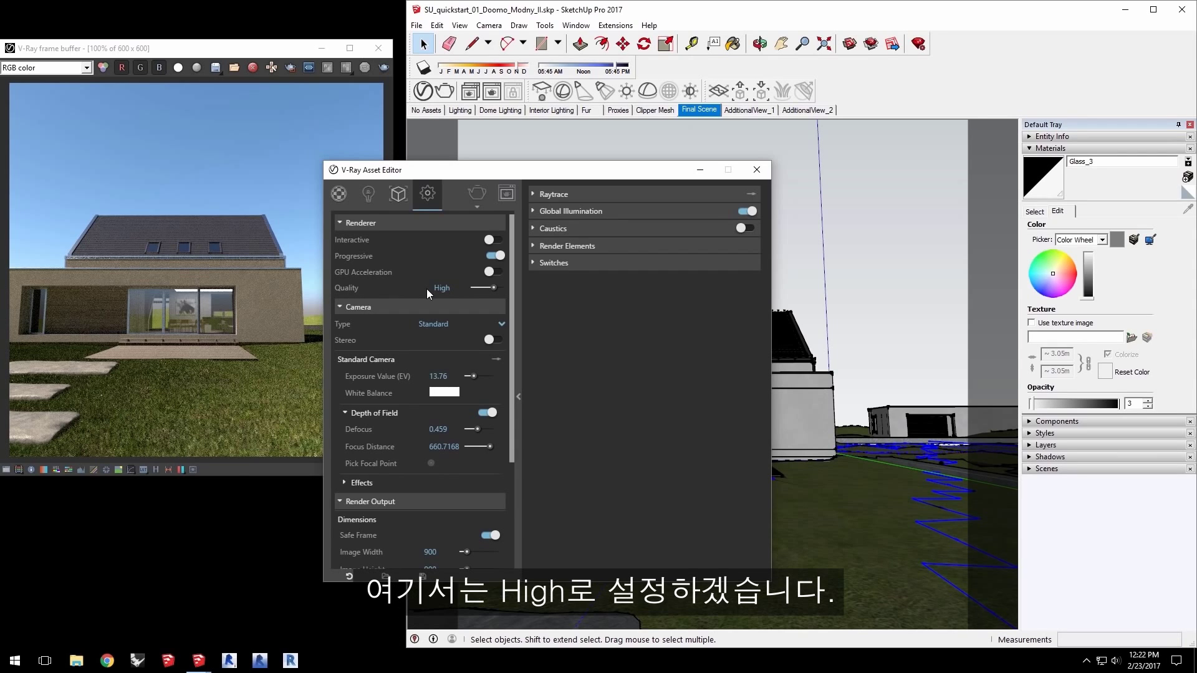
pyautogui.moveTo(614, 170)
pyautogui.mouseDown()
pyautogui.moveTo(552, 220)
pyautogui.moveTo(327, 280)
pyautogui.mouseUp()
# Step: Return to the Final Scene view and start the 900x900 High-quality progressive render
pyautogui.click(692, 111)
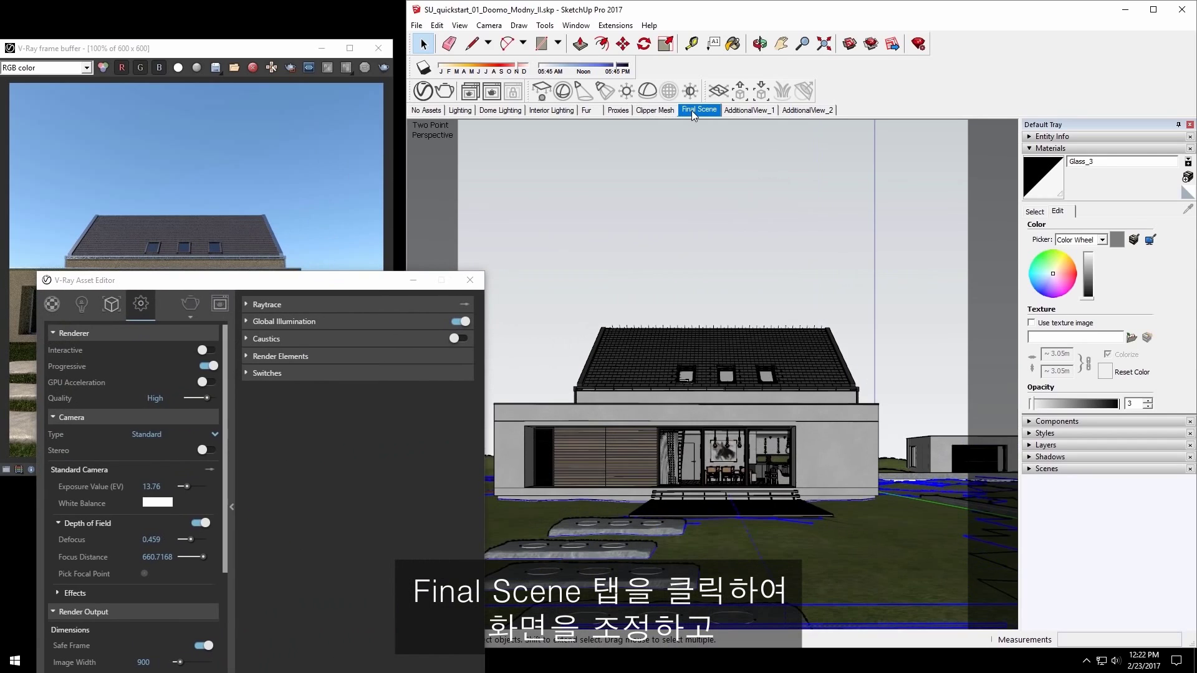
pyautogui.moveTo(359, 280); pyautogui.dragTo(448, 384)
pyautogui.click(279, 409)
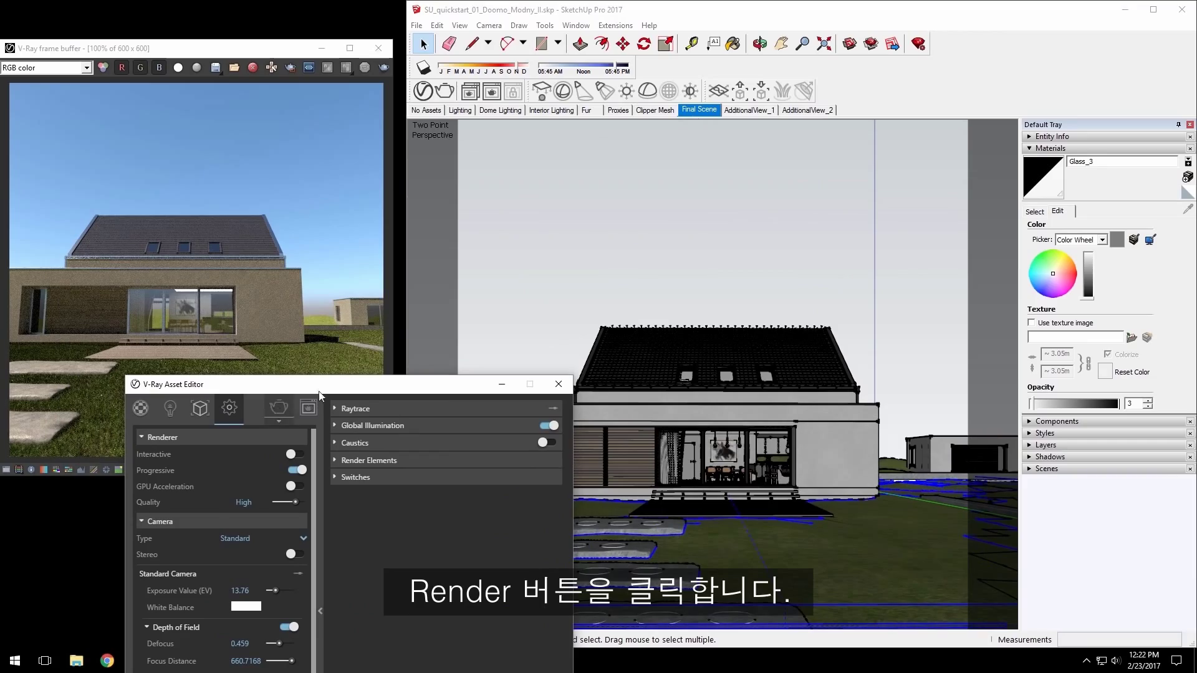